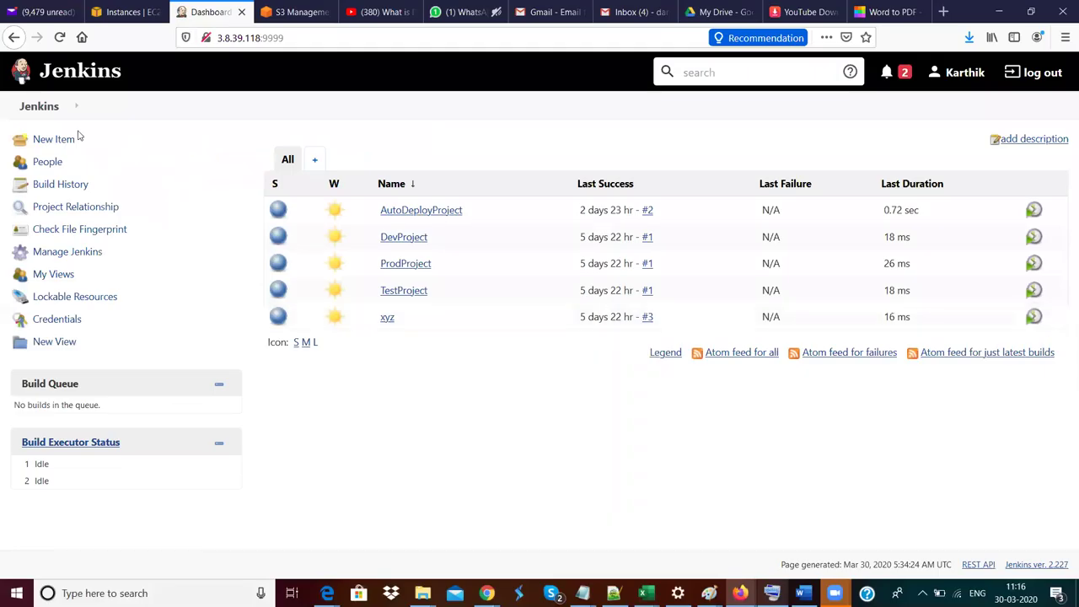
# Return to the Jenkins dashboard and close the YouTube and Word to PDF browser tabs
pyautogui.click(32, 103)
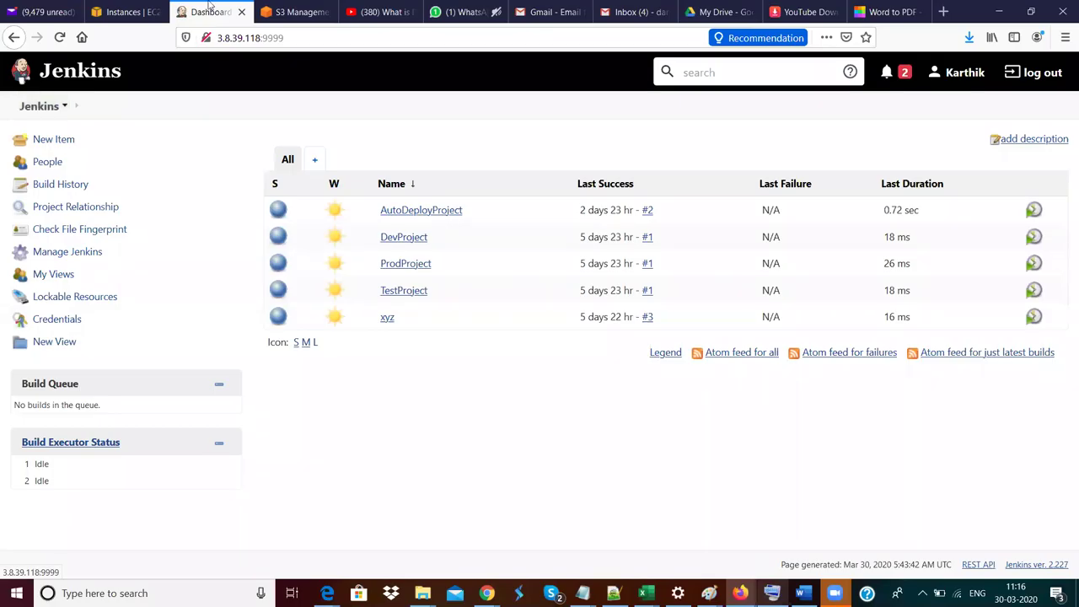
pyautogui.rightClick(808, 11)
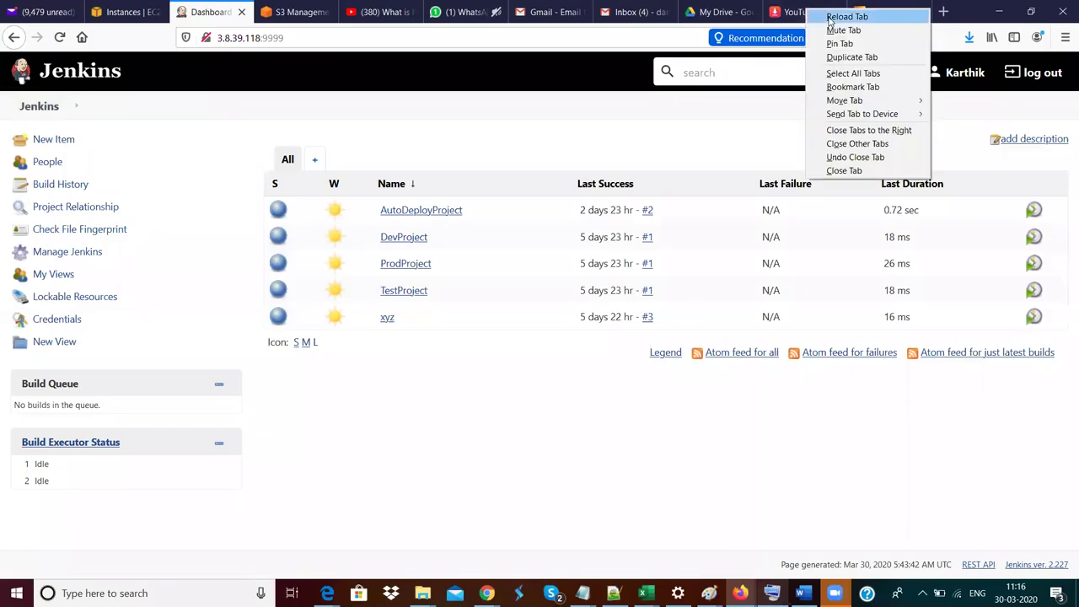
pyautogui.click(839, 171)
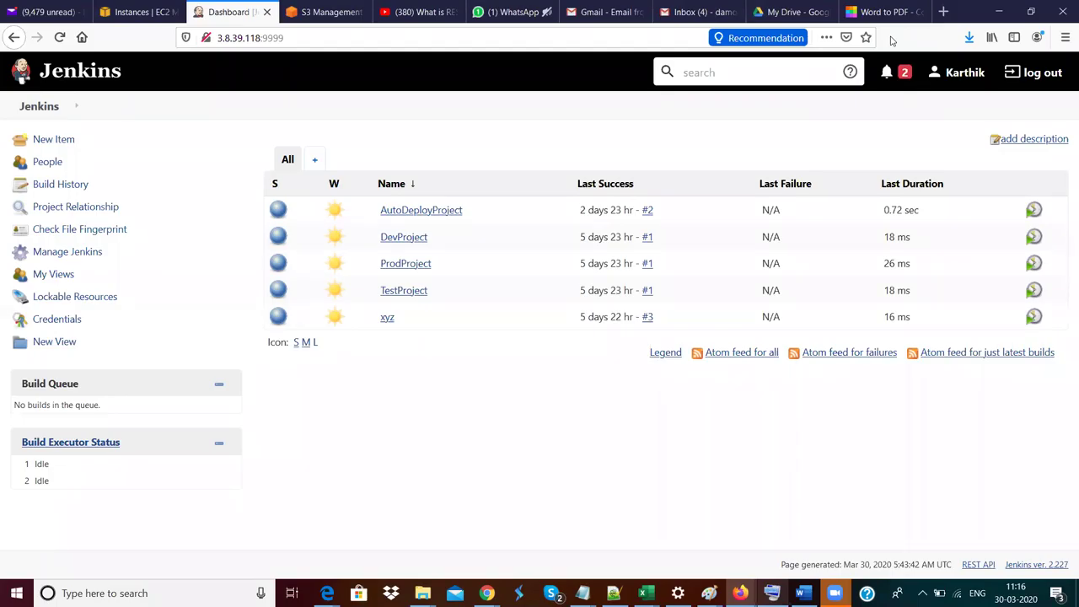
pyautogui.rightClick(881, 9)
pyautogui.click(919, 169)
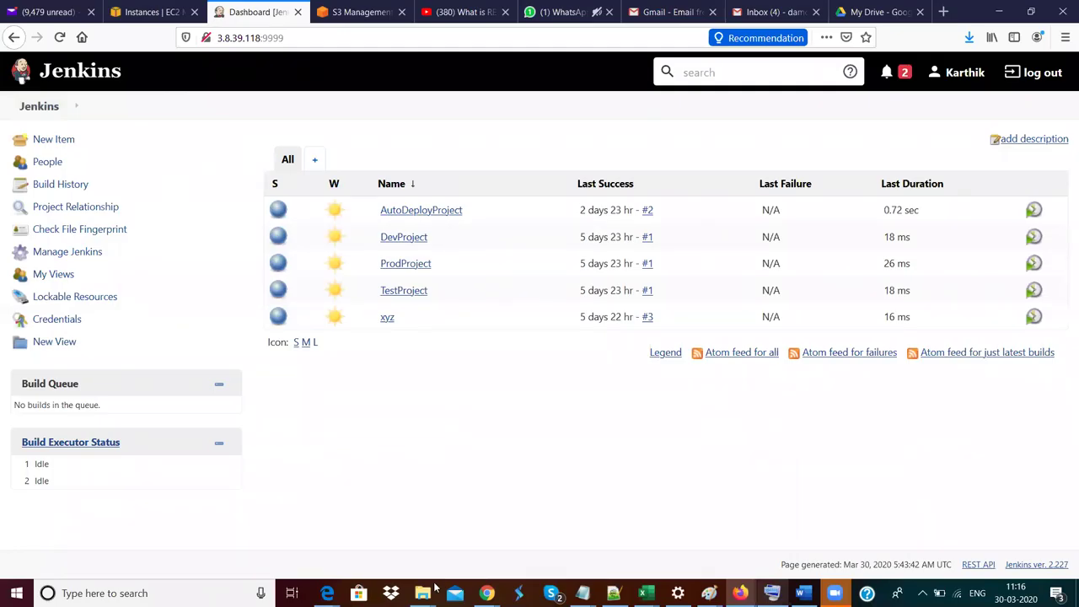
# In the Downloads Explorer window, go to Documents › Devops › Jenkins and open Jenkins Pipeline
pyautogui.moveTo(438, 587)
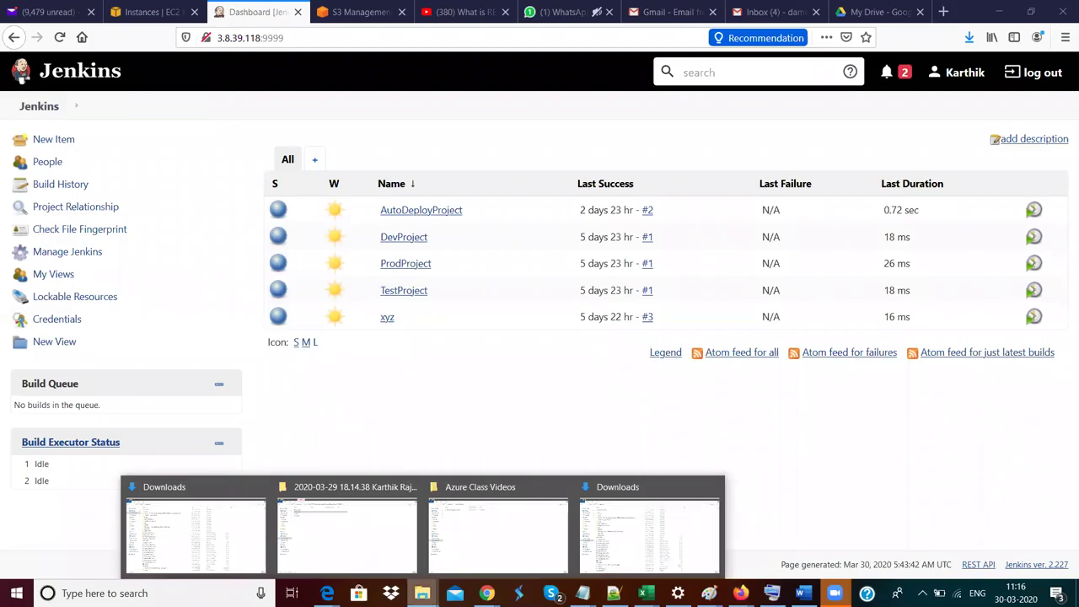
pyautogui.click(217, 532)
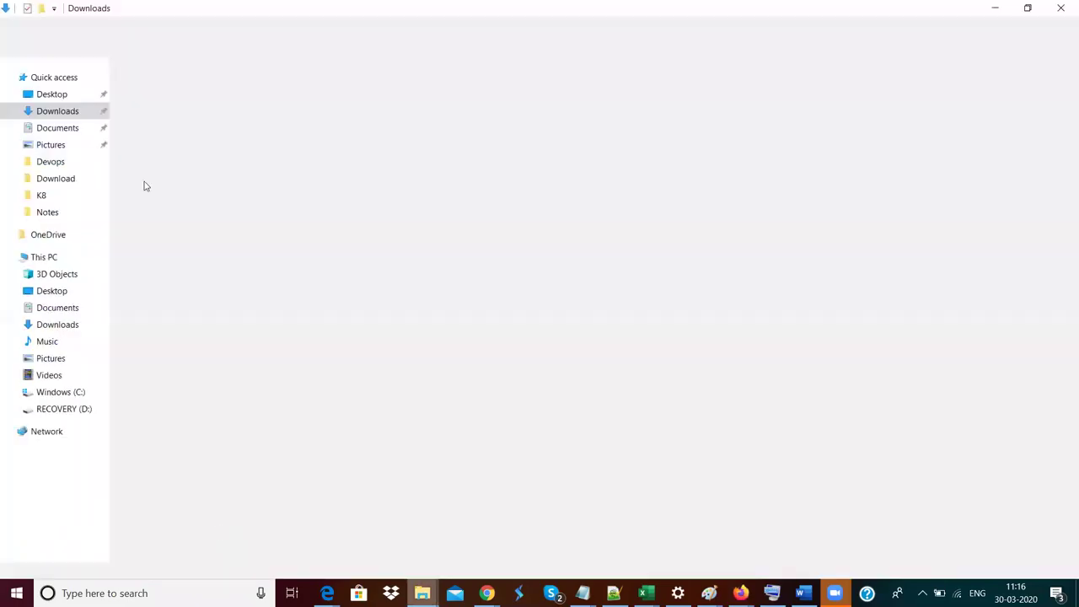
pyautogui.click(64, 129)
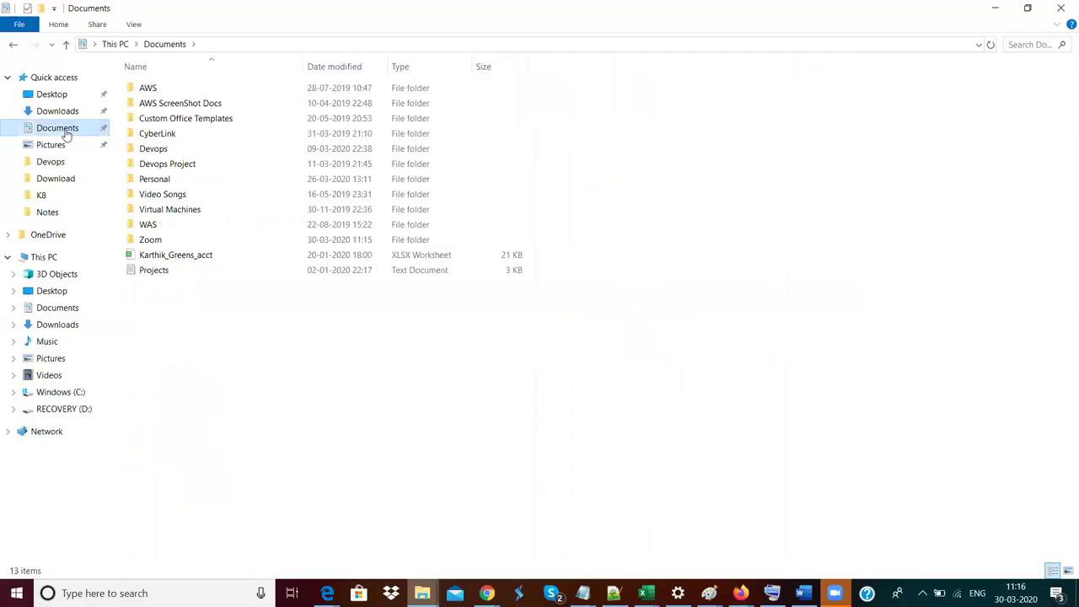
pyautogui.doubleClick(160, 149)
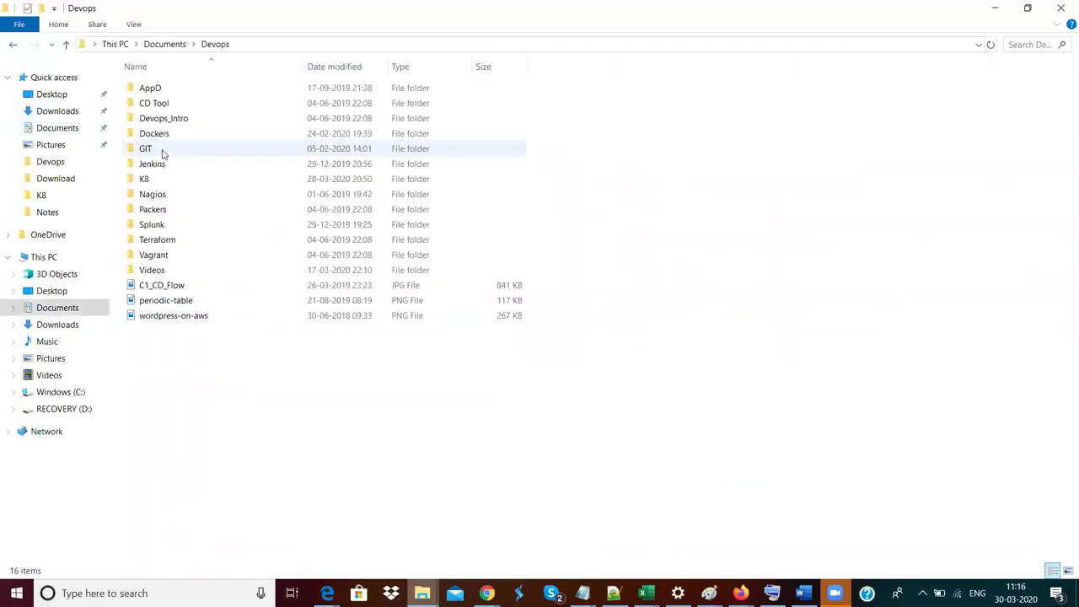
pyautogui.doubleClick(156, 164)
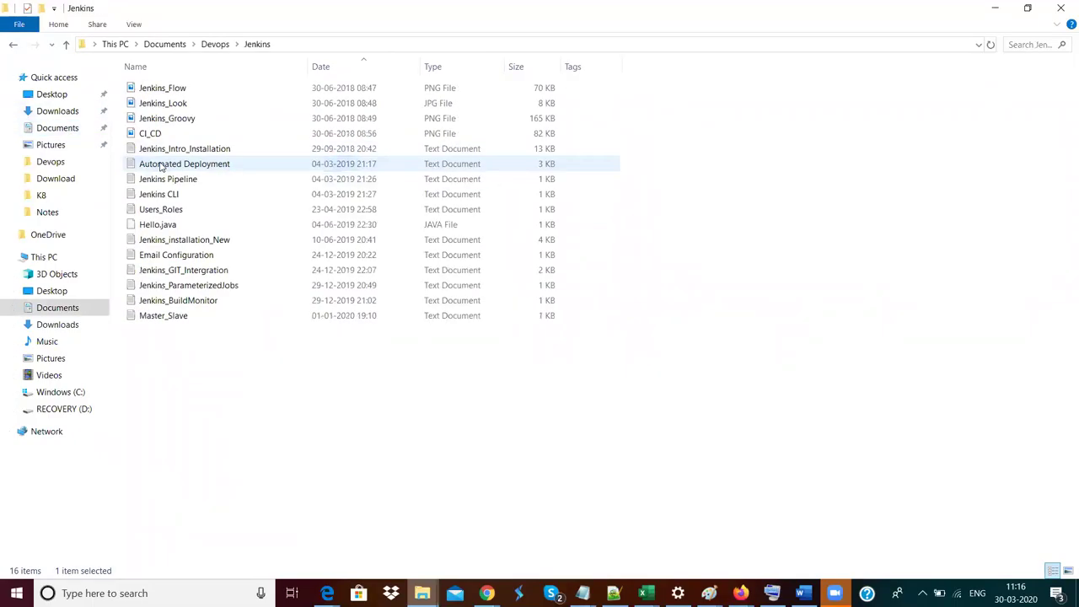
pyautogui.doubleClick(172, 180)
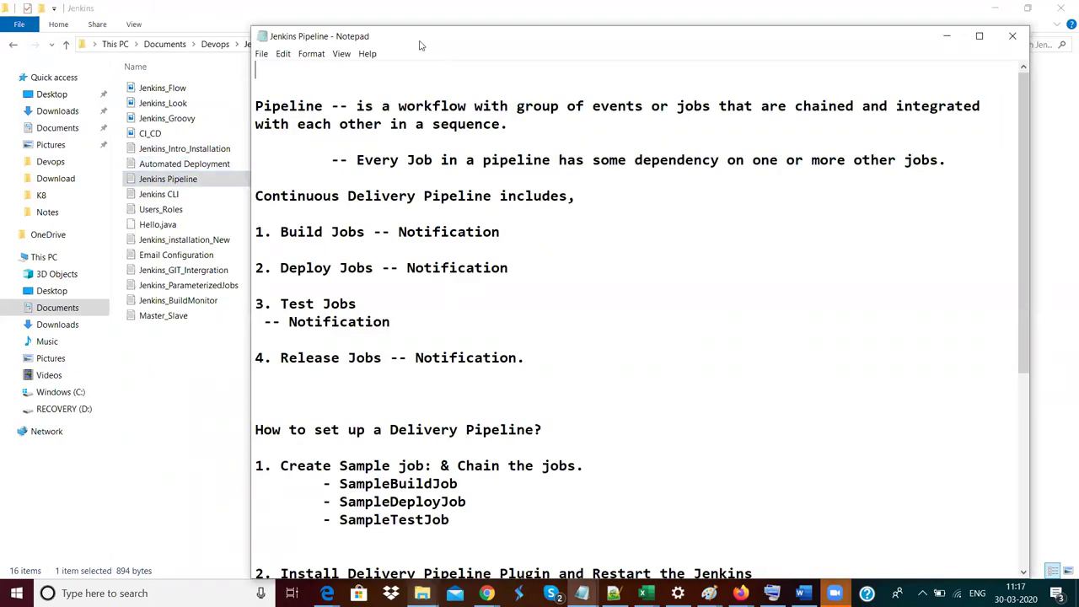
# Maximize the Jenkins Pipeline notes in Notepad to read them, then switch back to Firefox
pyautogui.doubleClick(421, 42)
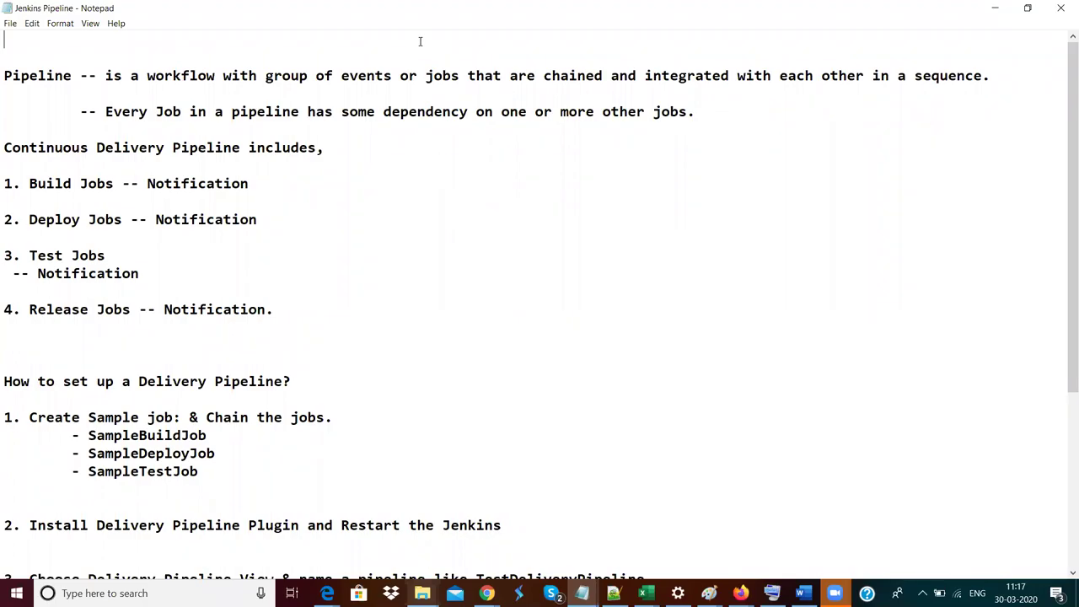
pyautogui.hotkey('alt', 'Tab')
pyautogui.hotkey('alt', 'Tab')
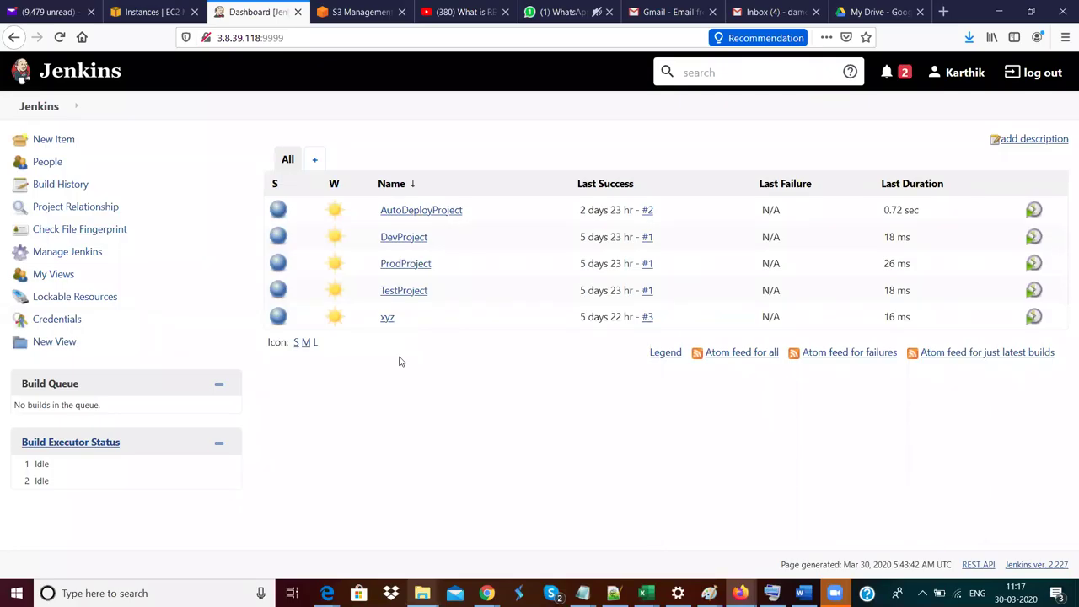
pyautogui.moveTo(398, 326)
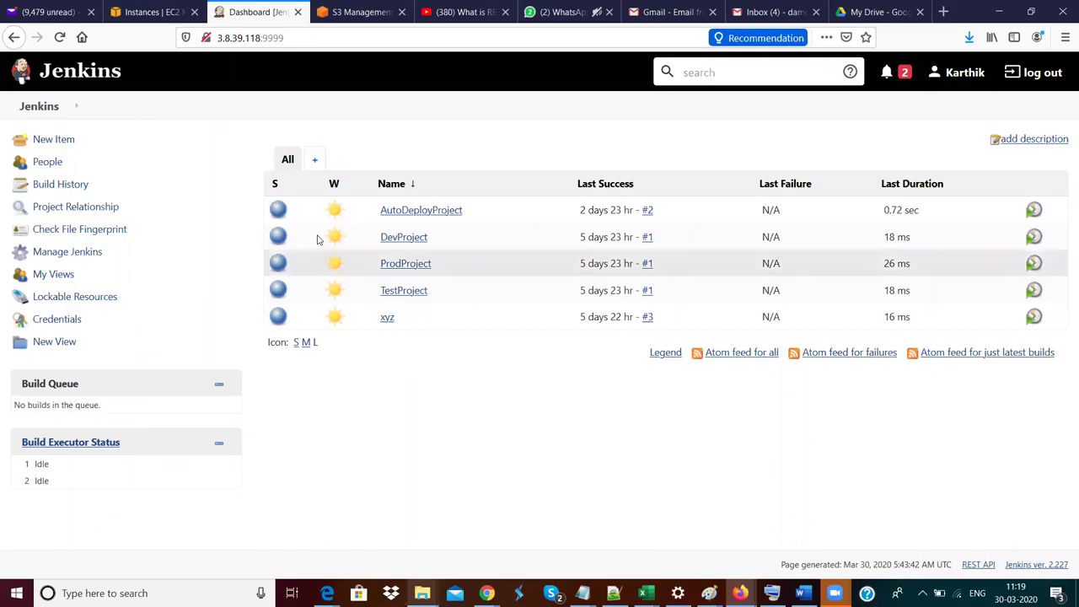
# Go from the New View page to the Manage Jenkins page
pyautogui.click(317, 166)
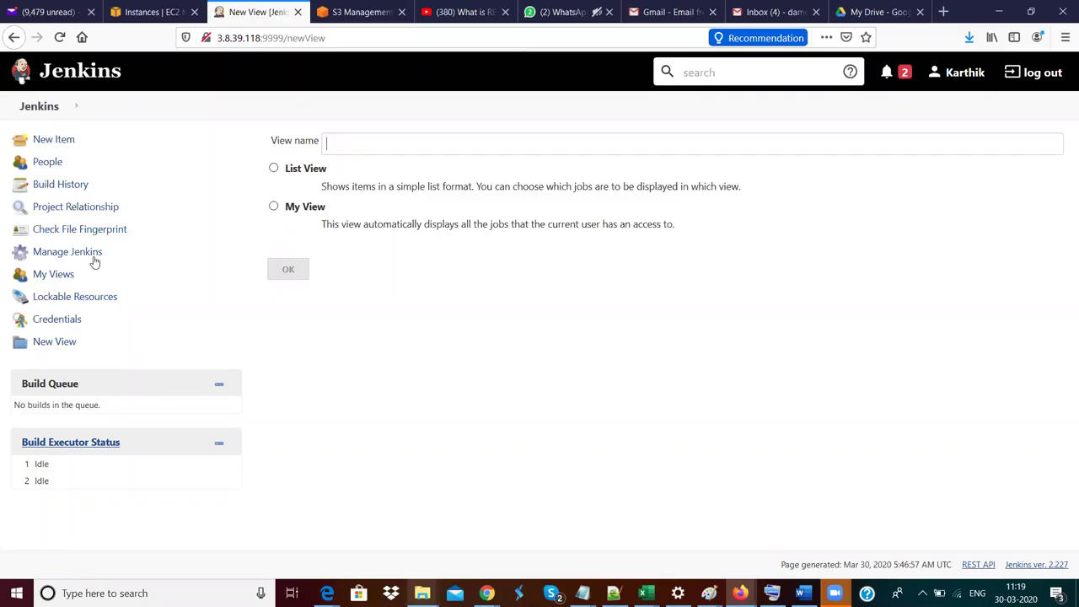
pyautogui.click(67, 260)
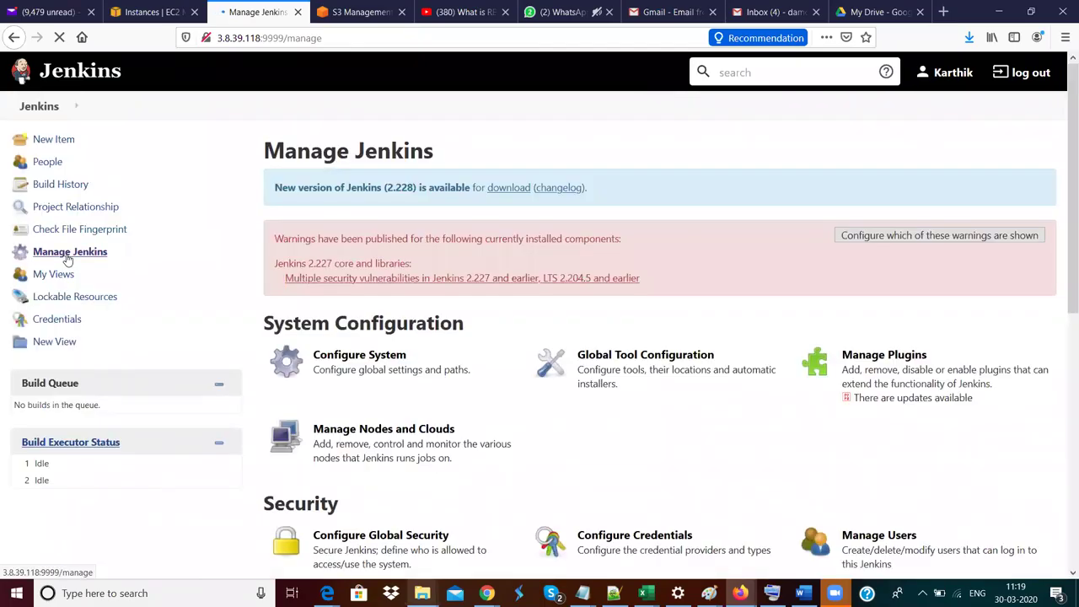
# Open Manage Plugins and show the Available plugins list
pyautogui.click(895, 385)
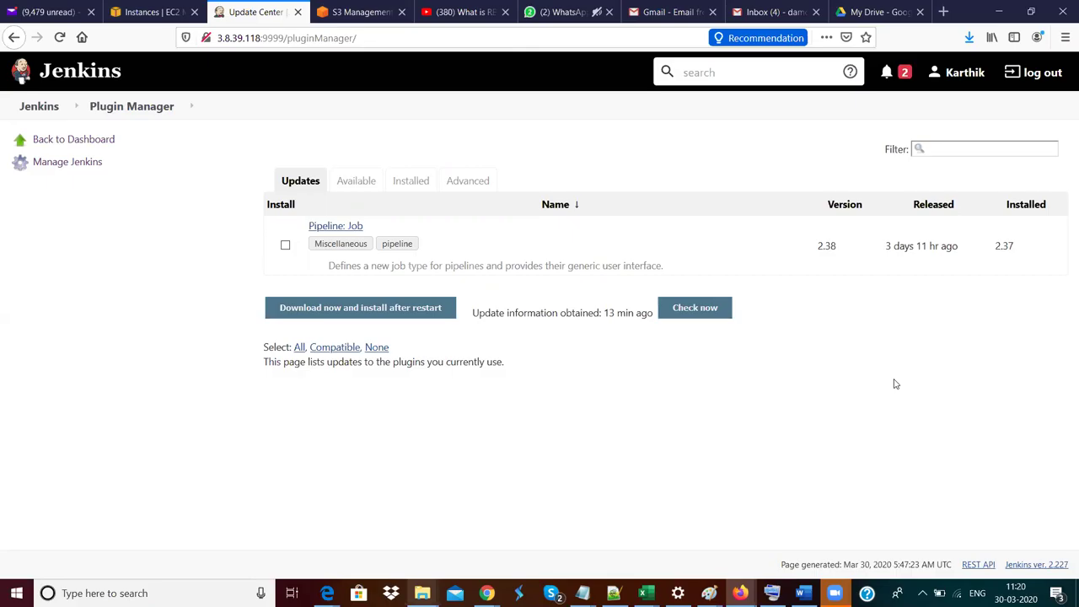
pyautogui.click(362, 184)
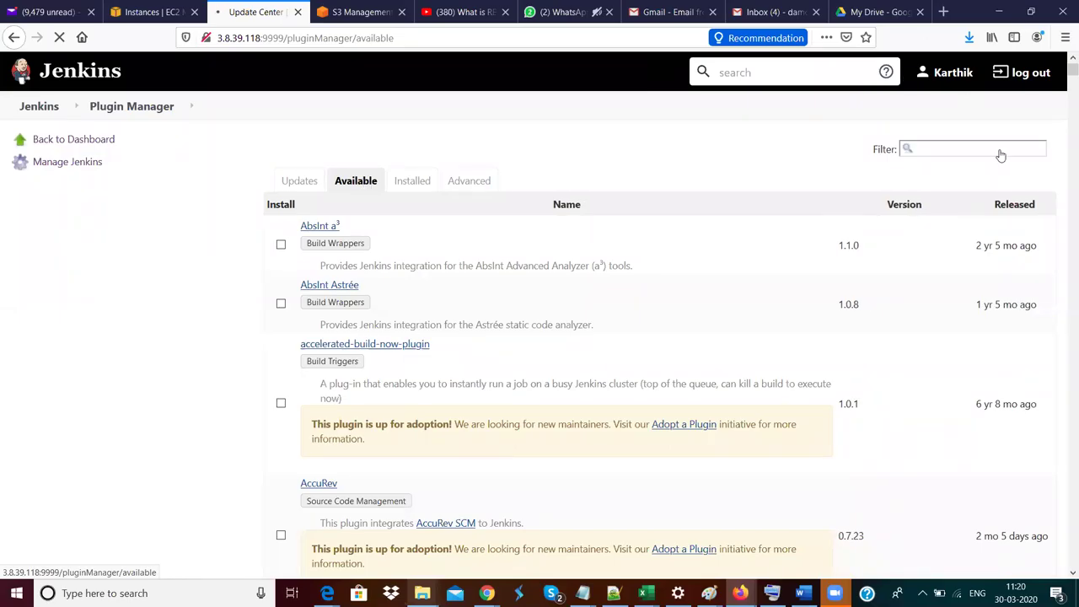
# Filter available plugins by 'delivery' and select the Delivery Pipeline plugin
pyautogui.click(946, 148)
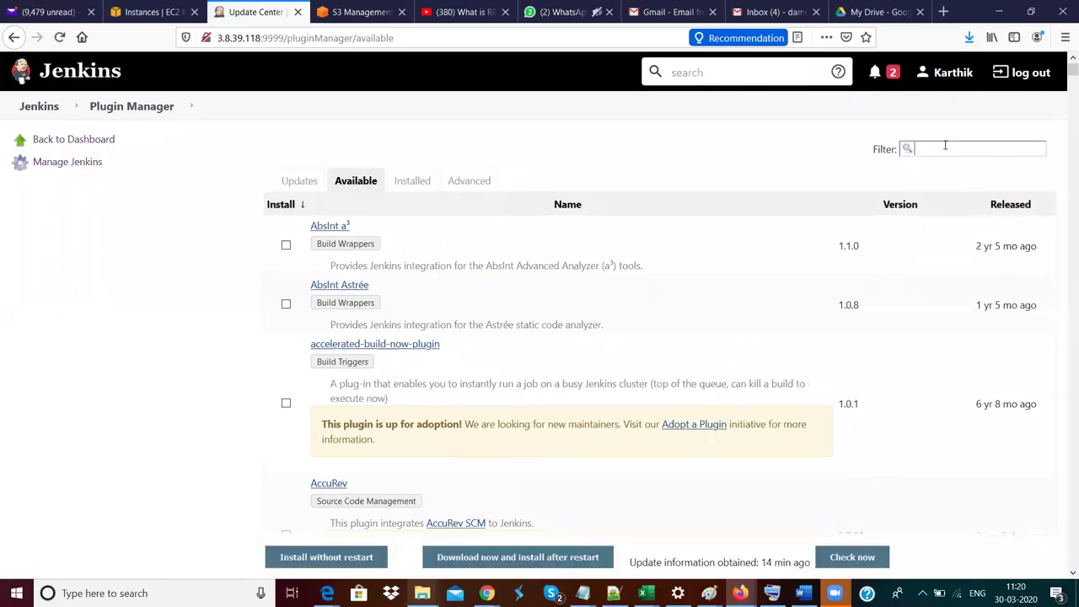
pyautogui.write('delivery')
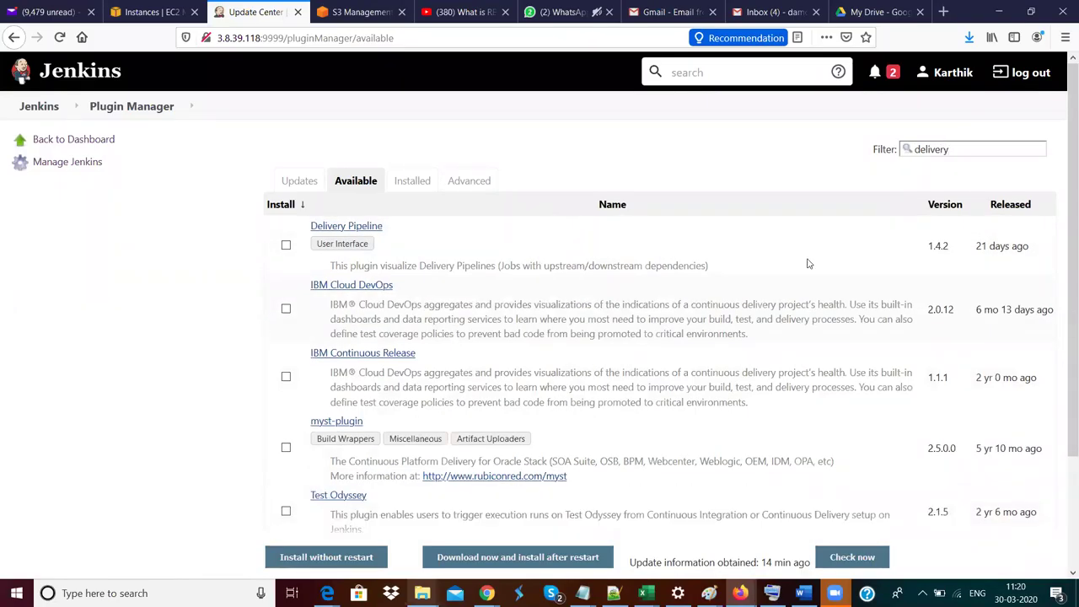
pyautogui.click(286, 246)
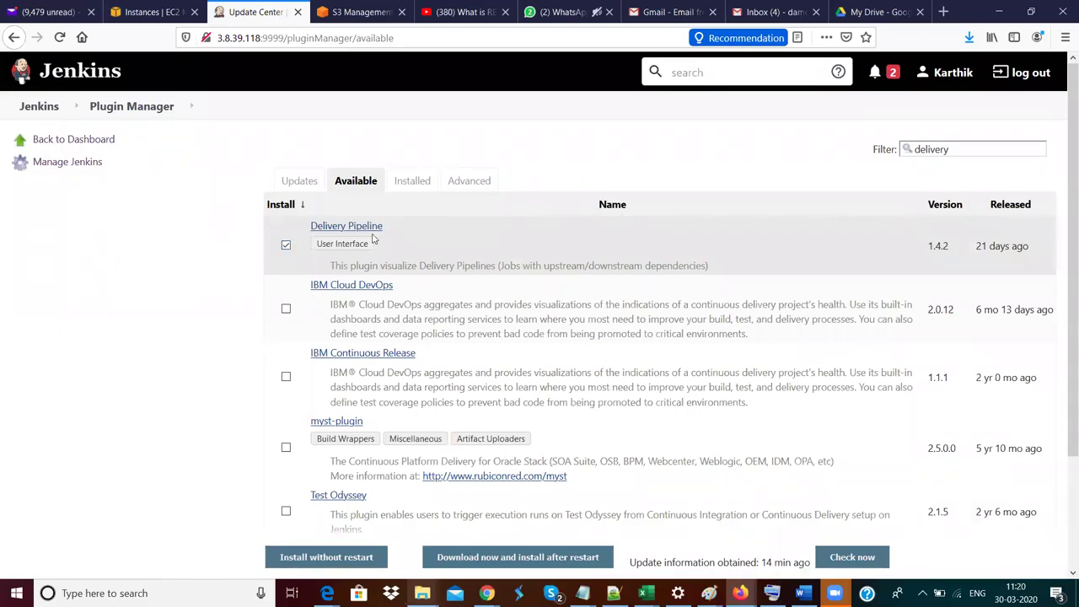
# Refilter by 'build pip', select Build Pipeline, and install both plugins without restart
pyautogui.doubleClick(928, 149)
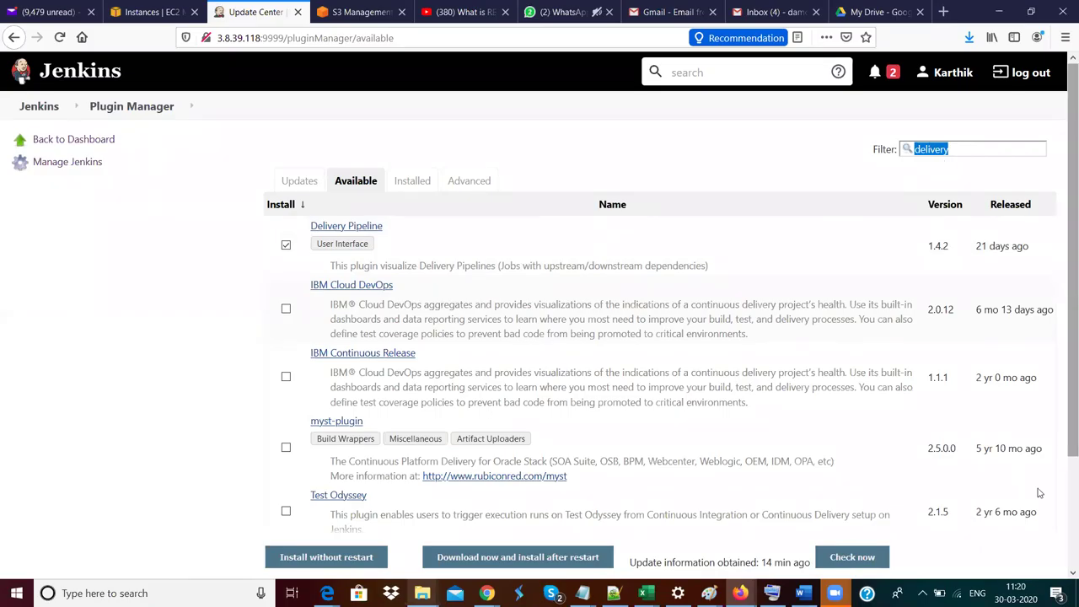
pyautogui.click(773, 593)
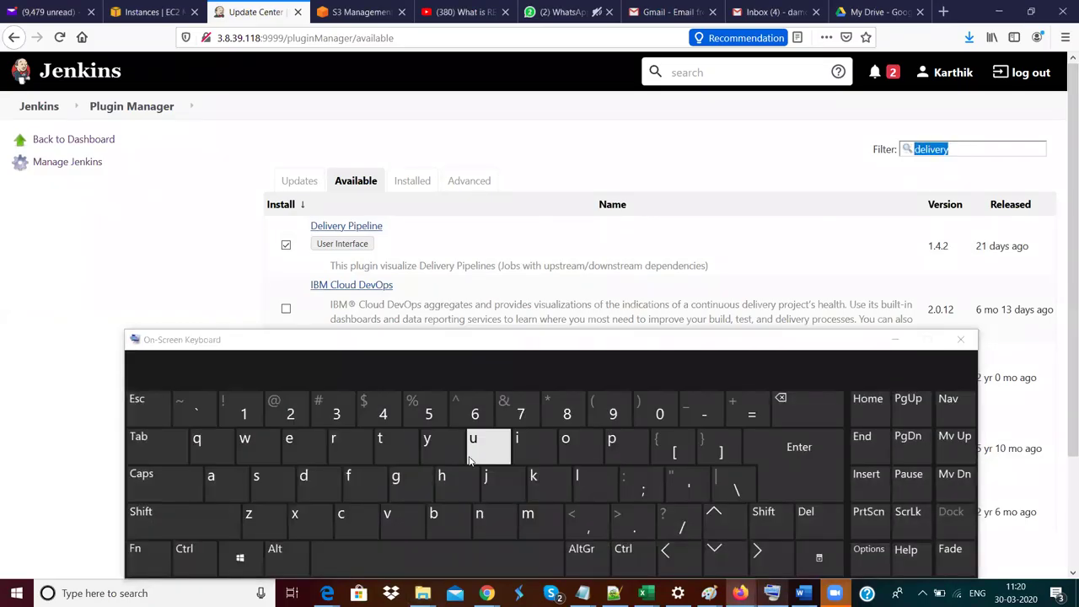
pyautogui.click(449, 517)
pyautogui.click(473, 440)
pyautogui.click(899, 340)
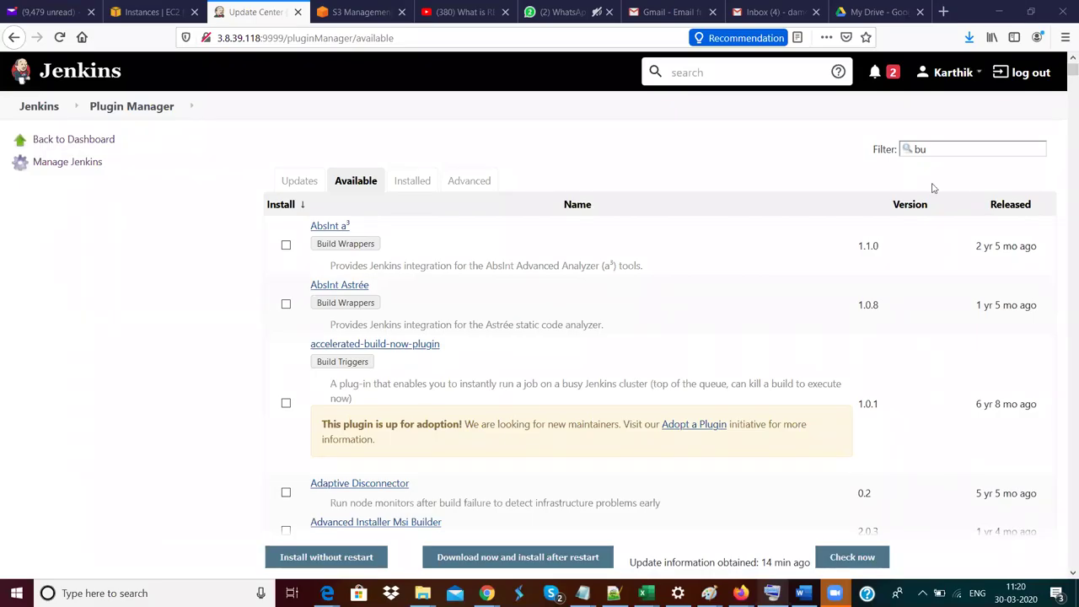
pyautogui.click(933, 149)
pyautogui.write('ild')
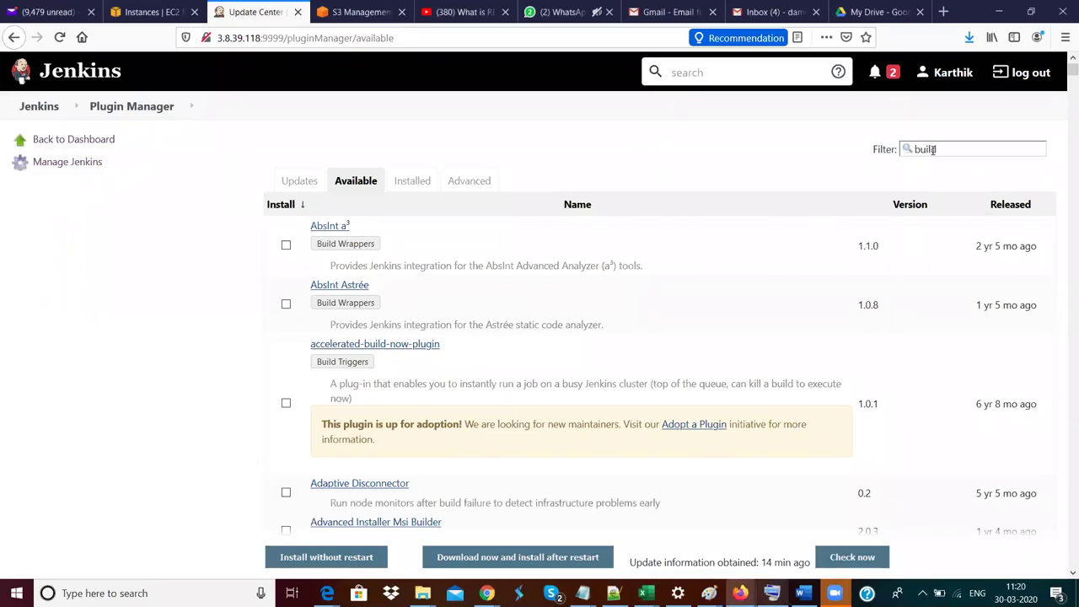
pyautogui.write(' pip')
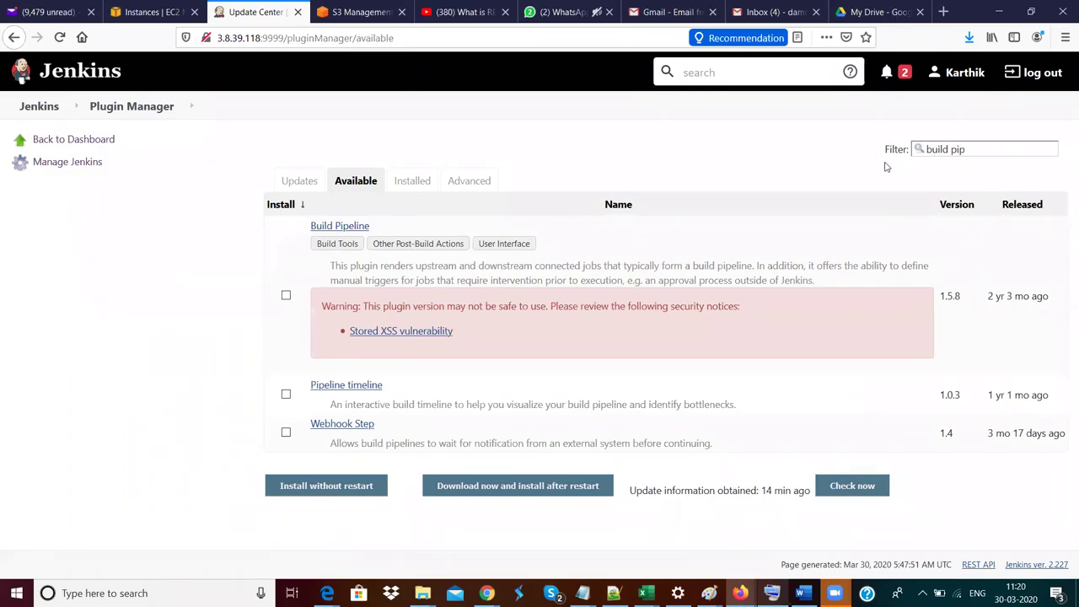
pyautogui.click(285, 296)
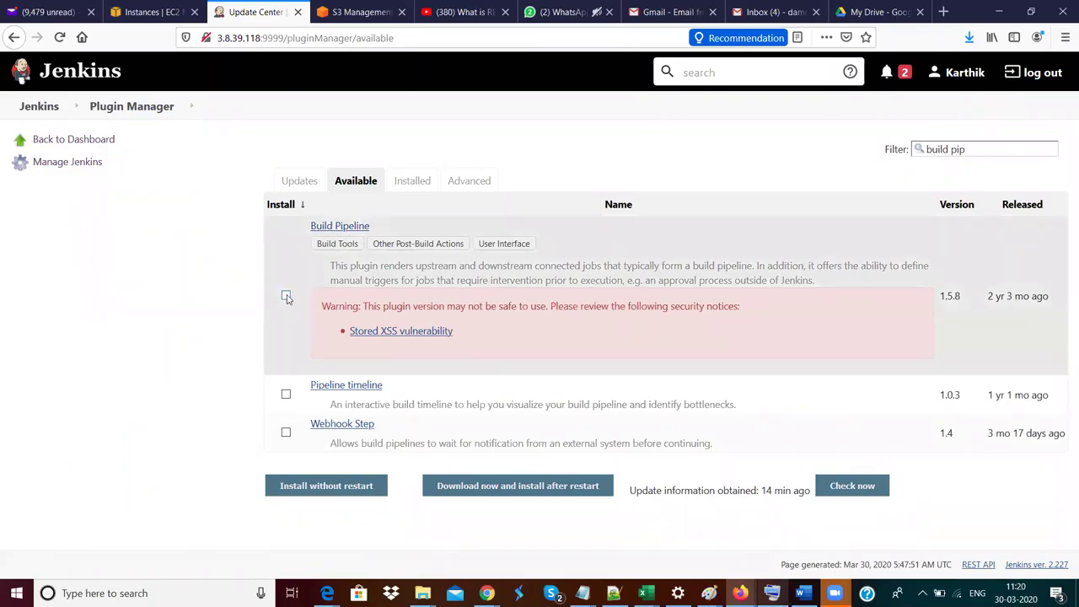
pyautogui.click(301, 486)
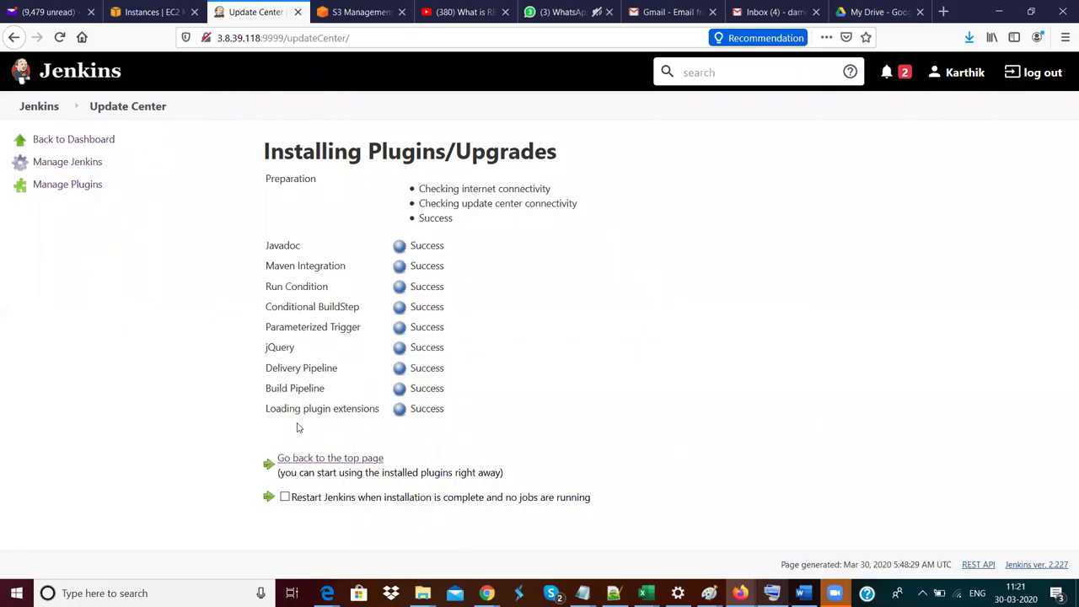
# From the dashboard, create a Delivery Pipeline View named TestDeliveryPL
pyautogui.click(31, 112)
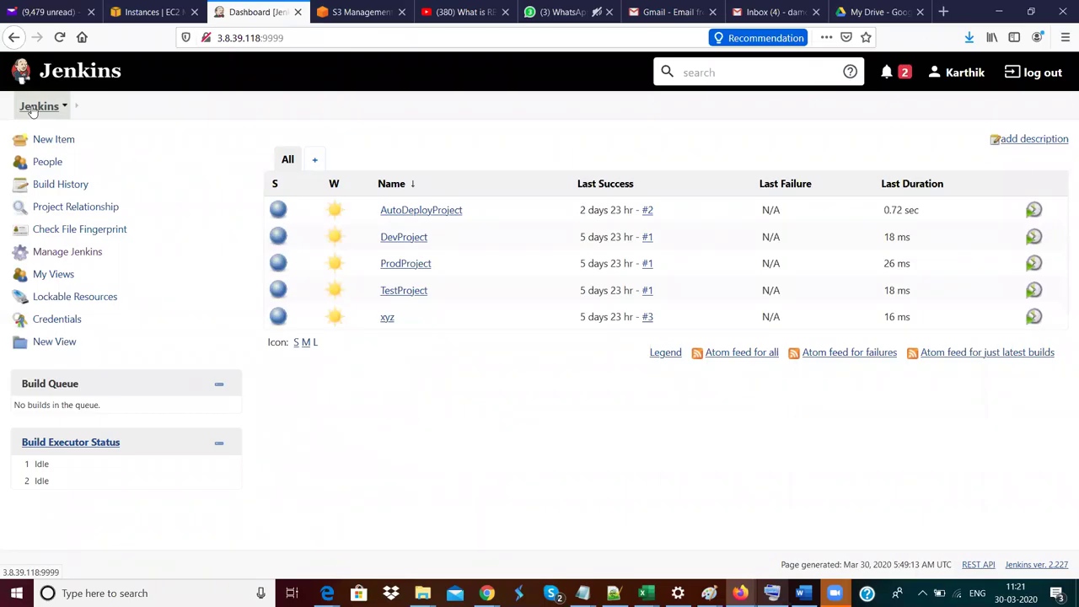
pyautogui.click(315, 162)
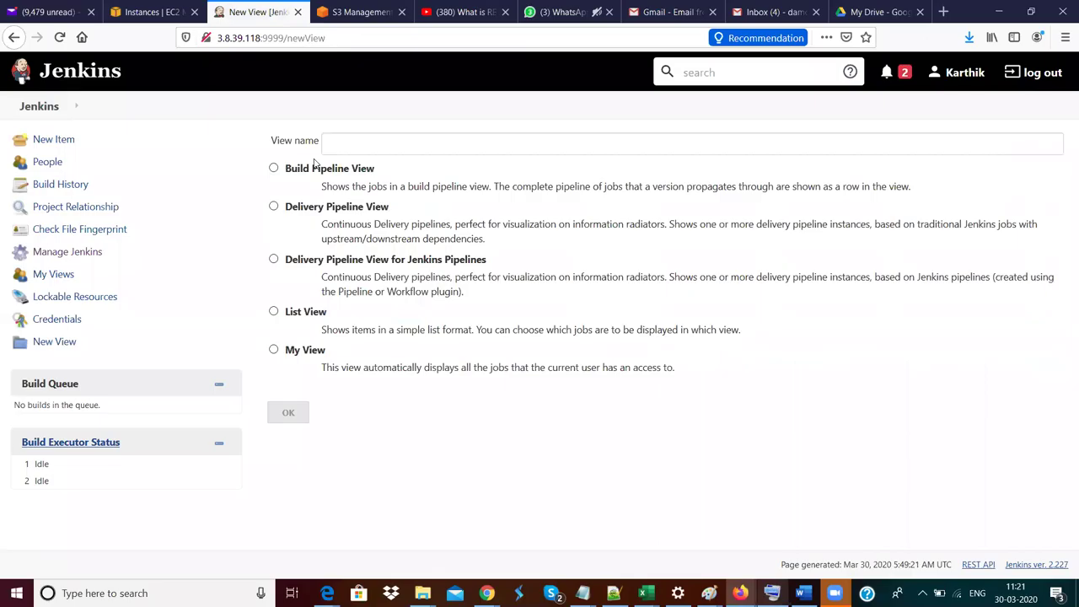
pyautogui.click(274, 208)
pyautogui.click(339, 143)
pyautogui.write('TestDeliveryPL')
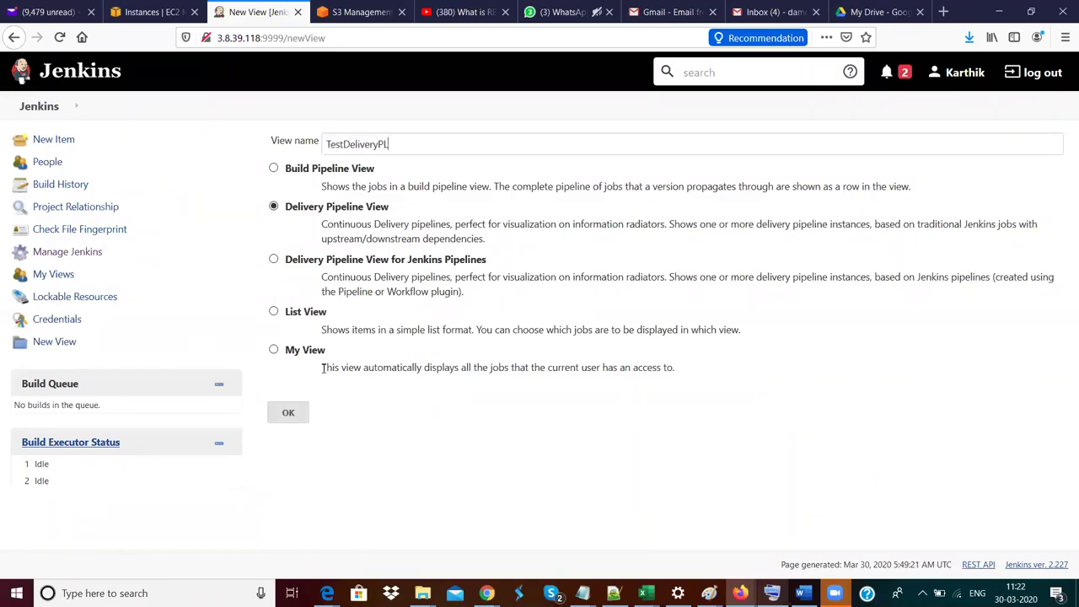
pyautogui.click(288, 413)
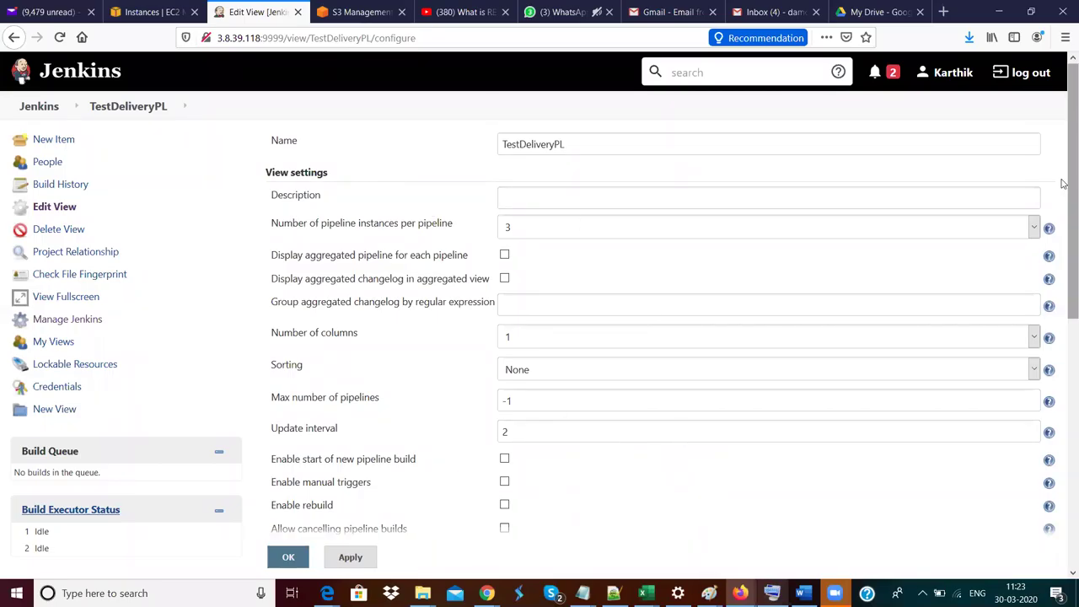
# Scroll the TestDeliveryPL configuration page down to the Pipelines section
pyautogui.moveTo(1063, 128); pyautogui.dragTo(1063, 441)
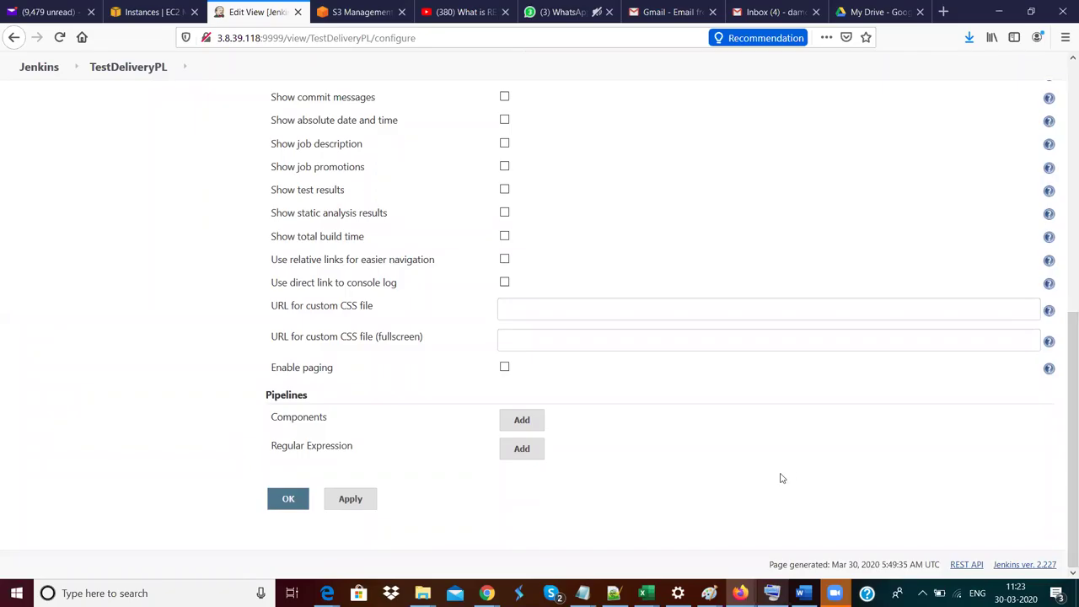
# Add a pipeline component to TestDeliveryPL with DevProject as its initial job
pyautogui.click(521, 422)
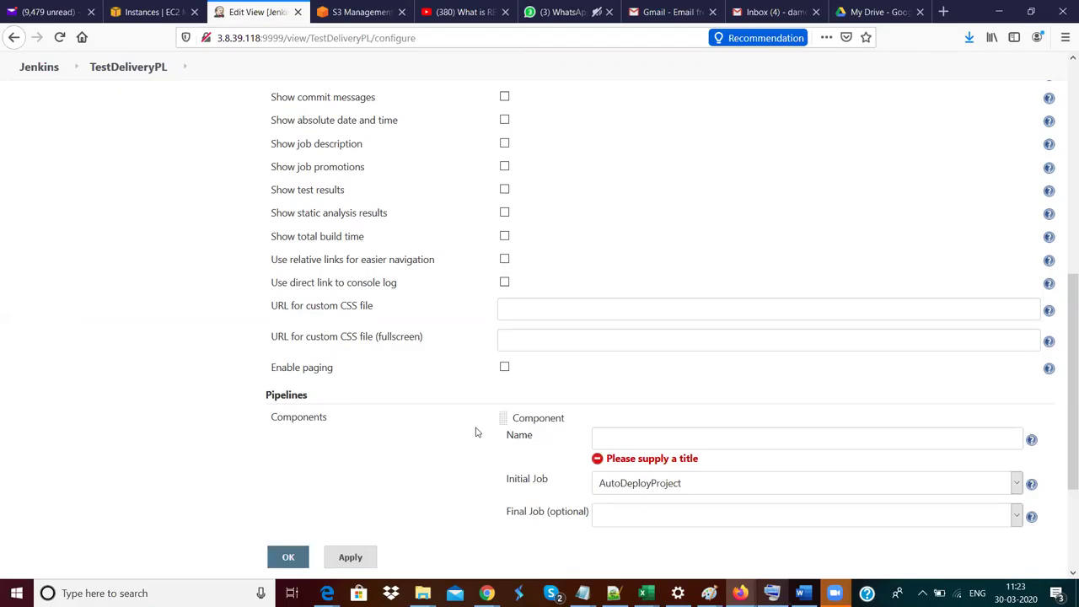
pyautogui.scroll(-3, 476, 432)
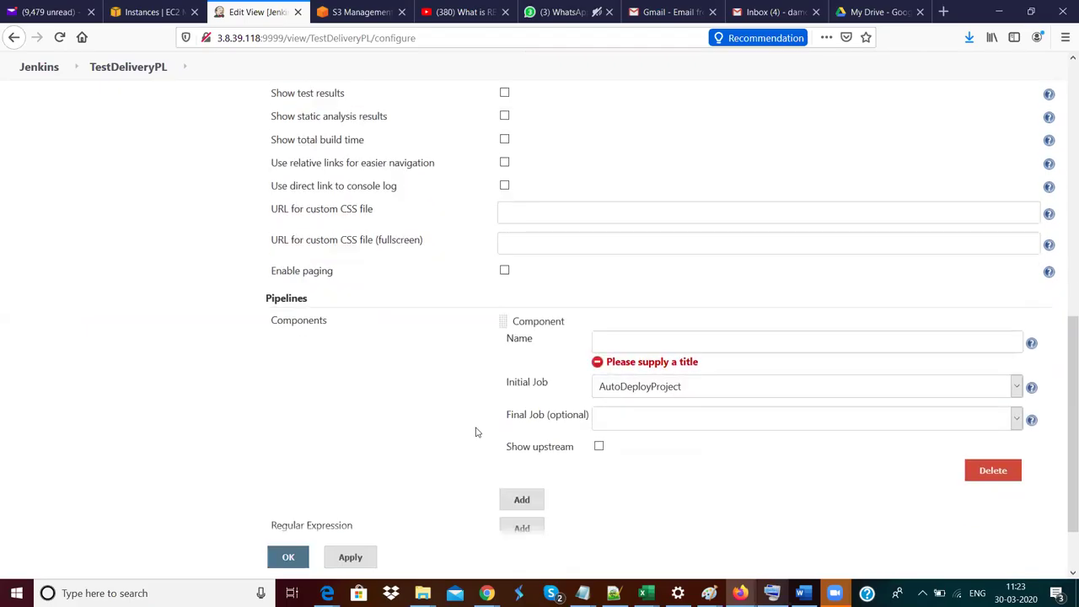
pyautogui.click(650, 328)
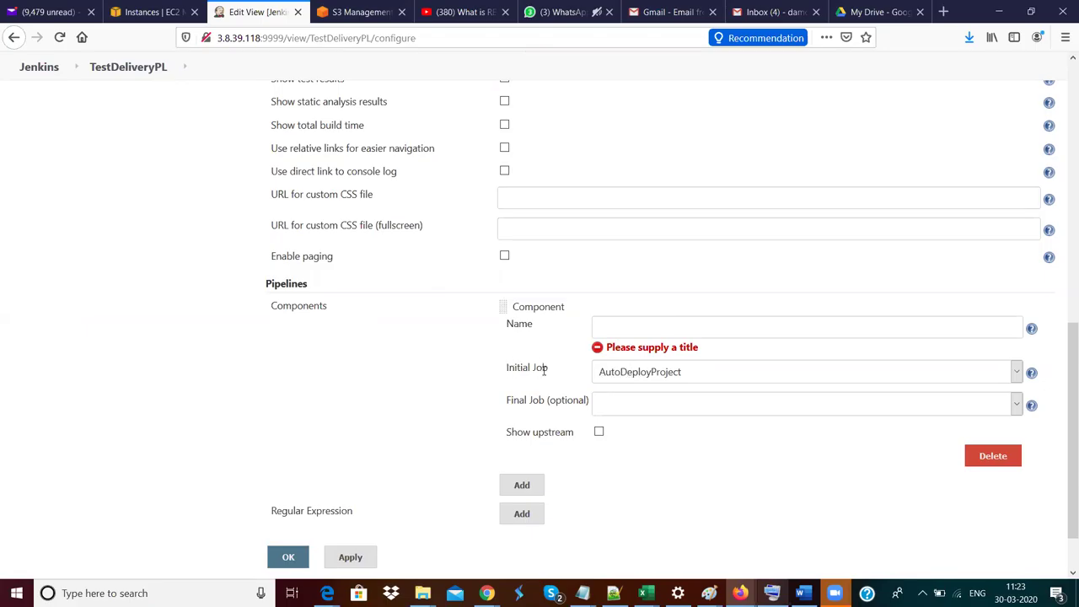
pyautogui.click(635, 378)
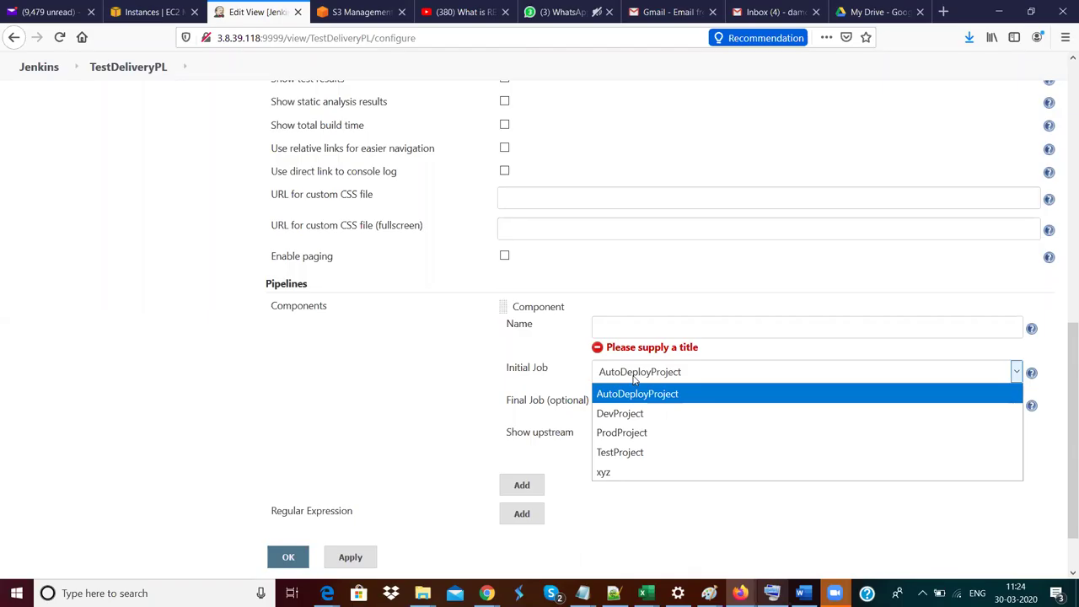
pyautogui.click(624, 415)
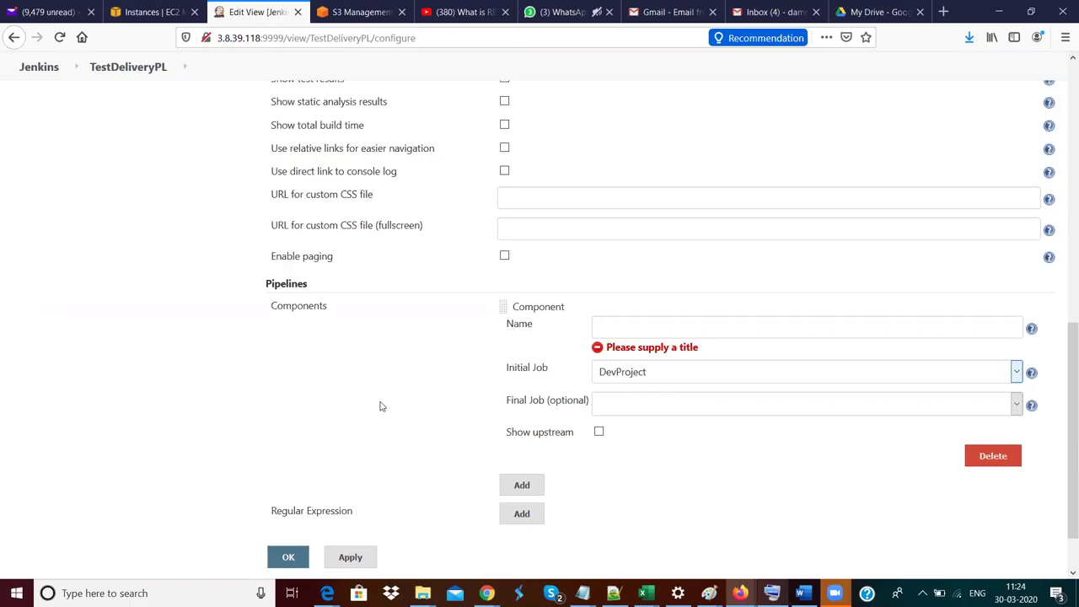
# Save the TestDeliveryPL view to display the DevProject → TestProject → ProdProject pipeline
pyautogui.click(208, 432)
pyautogui.click(287, 559)
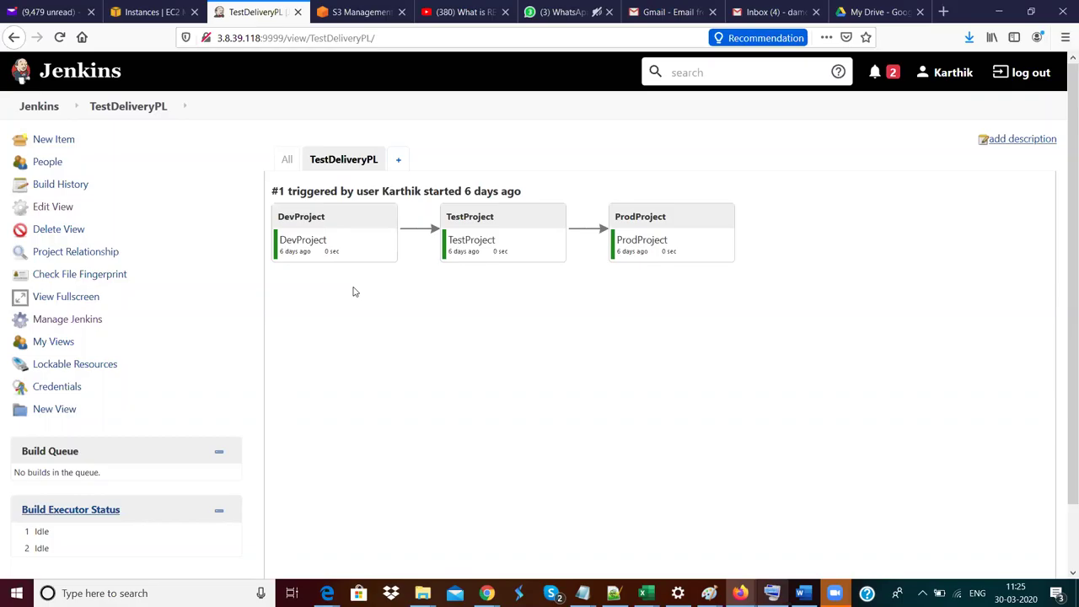
# Trigger a new DevProject build from the All view, then return to the TestDeliveryPL view
pyautogui.click(286, 162)
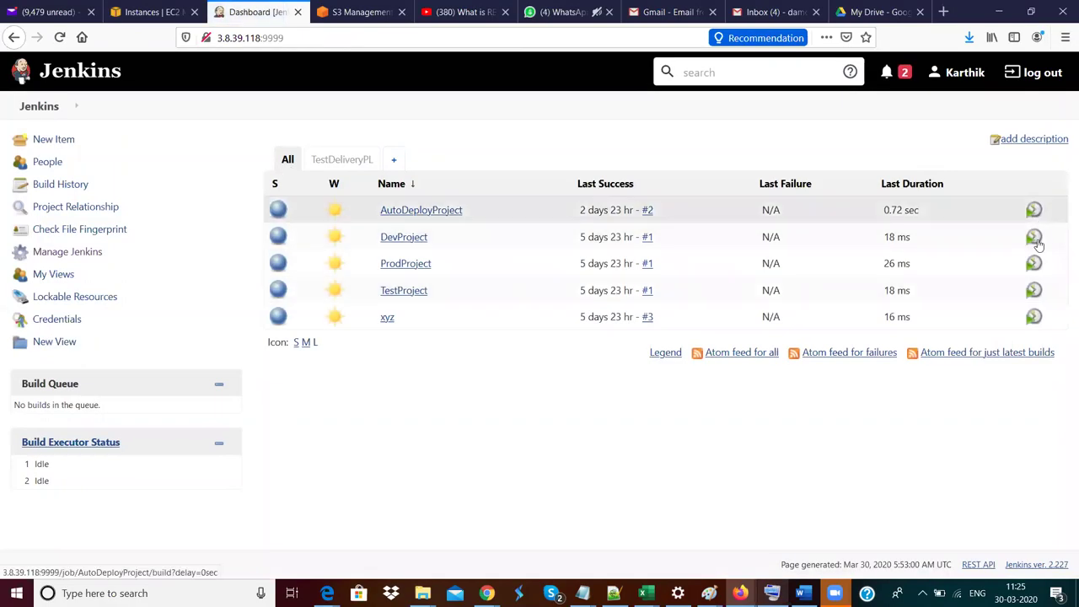
pyautogui.click(1034, 239)
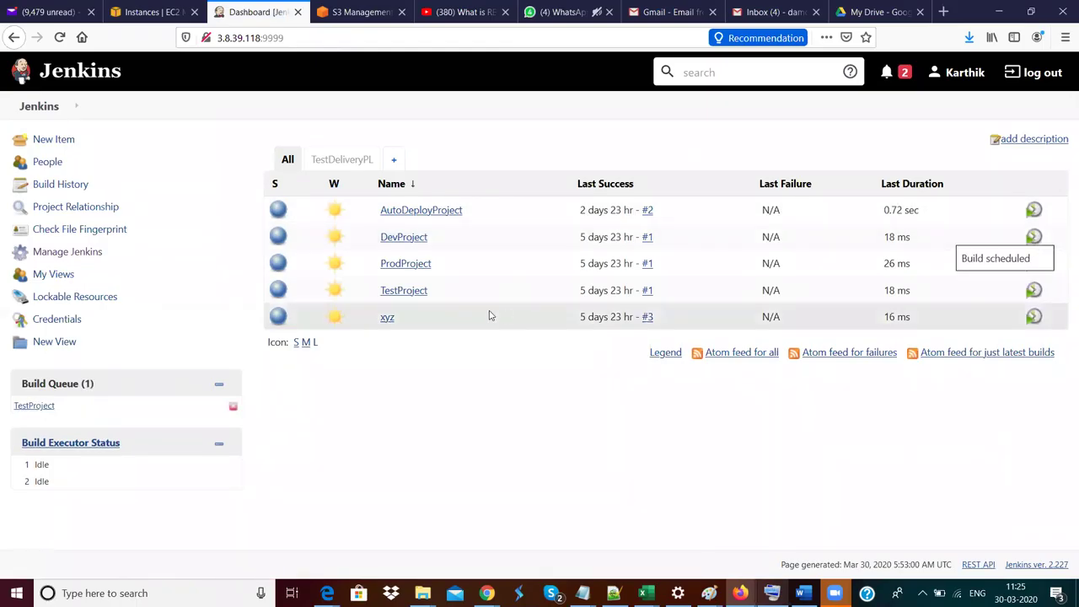
pyautogui.click(346, 164)
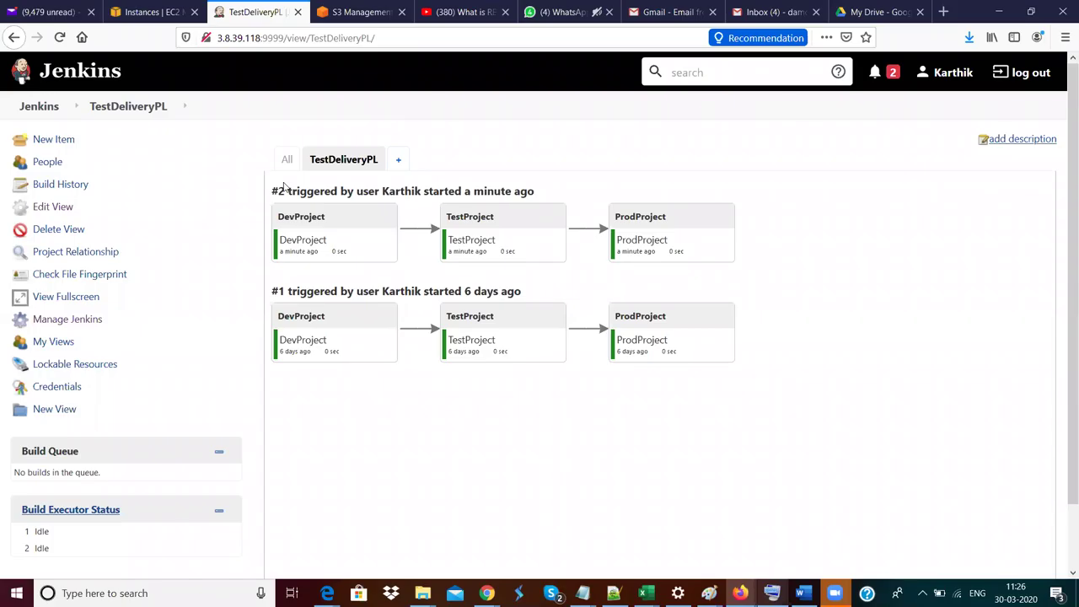
# Enable new pipeline build start, manual triggers and rebuild in TestDeliveryPL's view settings and save
pyautogui.click(54, 211)
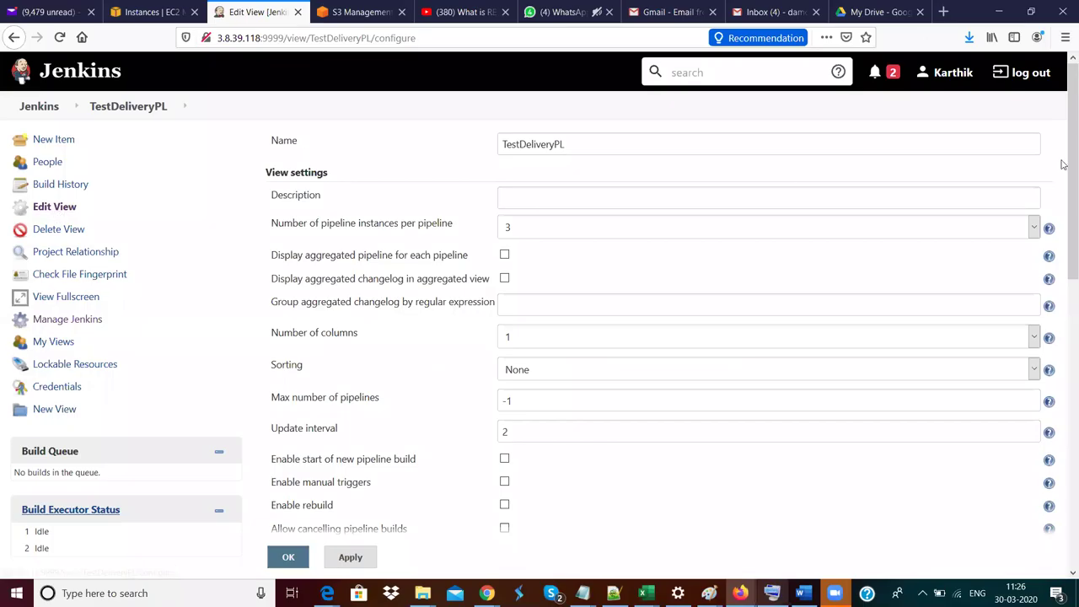
pyautogui.moveTo(1065, 126); pyautogui.dragTo(1062, 249)
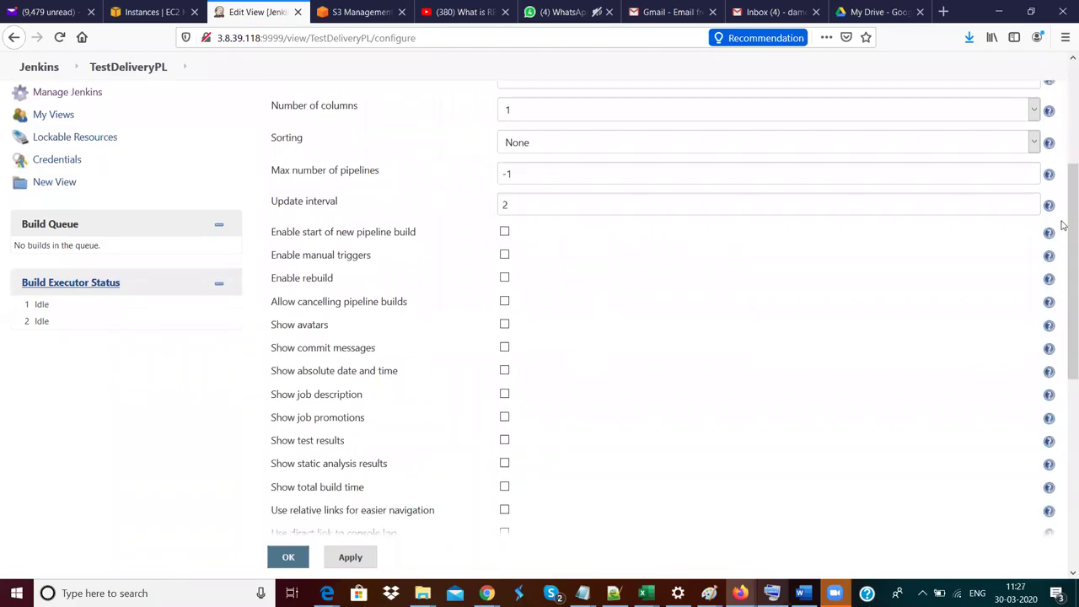
pyautogui.doubleClick(283, 235)
pyautogui.doubleClick(317, 253)
pyautogui.doubleClick(312, 277)
pyautogui.click(506, 234)
pyautogui.click(505, 280)
pyautogui.click(504, 255)
pyautogui.click(287, 567)
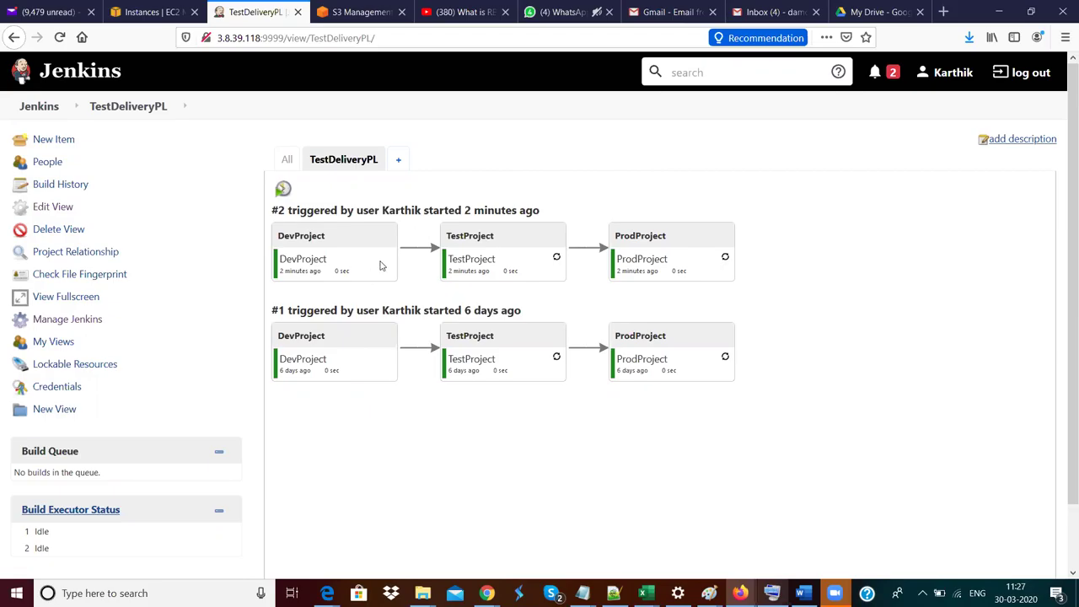
# Run the TestDeliveryPL pipeline again to produce run #3
pyautogui.click(557, 255)
pyautogui.click(282, 190)
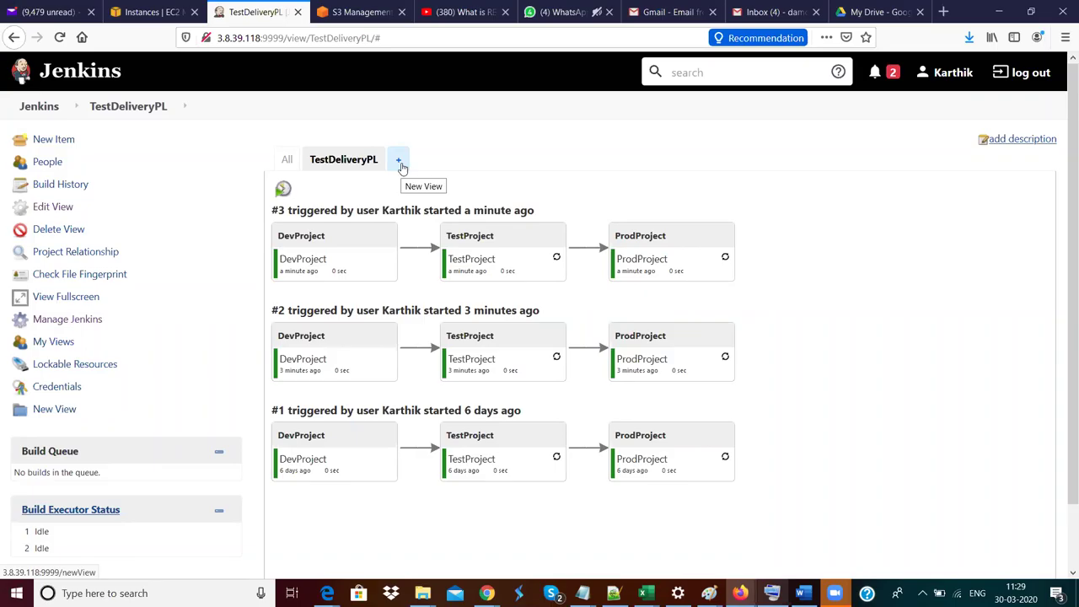
# Create a Build Pipeline View named TestPL
pyautogui.click(401, 165)
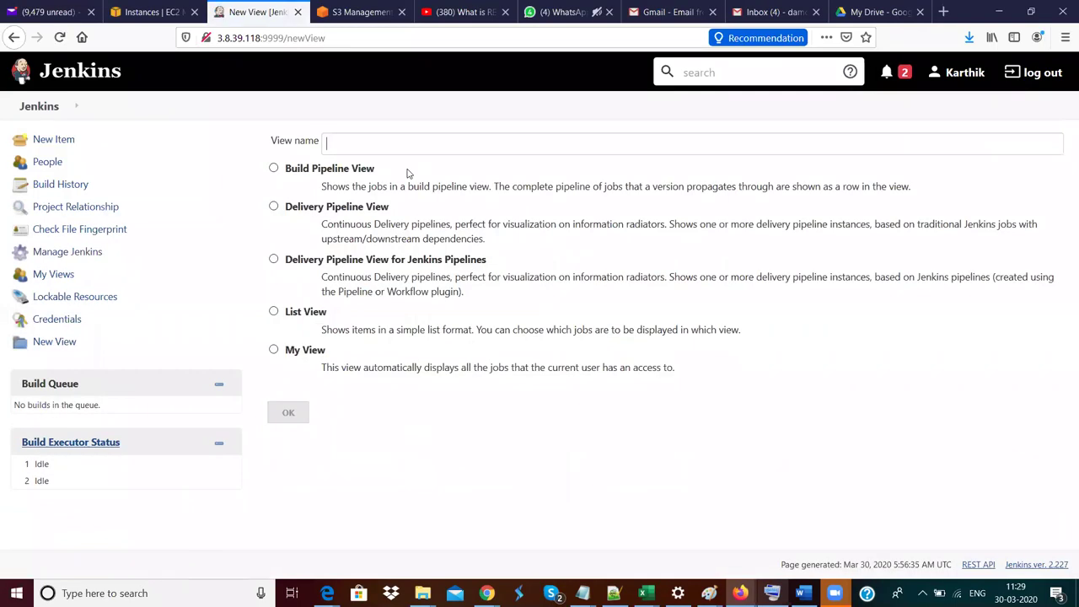
pyautogui.click(274, 169)
pyautogui.click(356, 143)
pyautogui.write('TestPL')
pyautogui.click(293, 418)
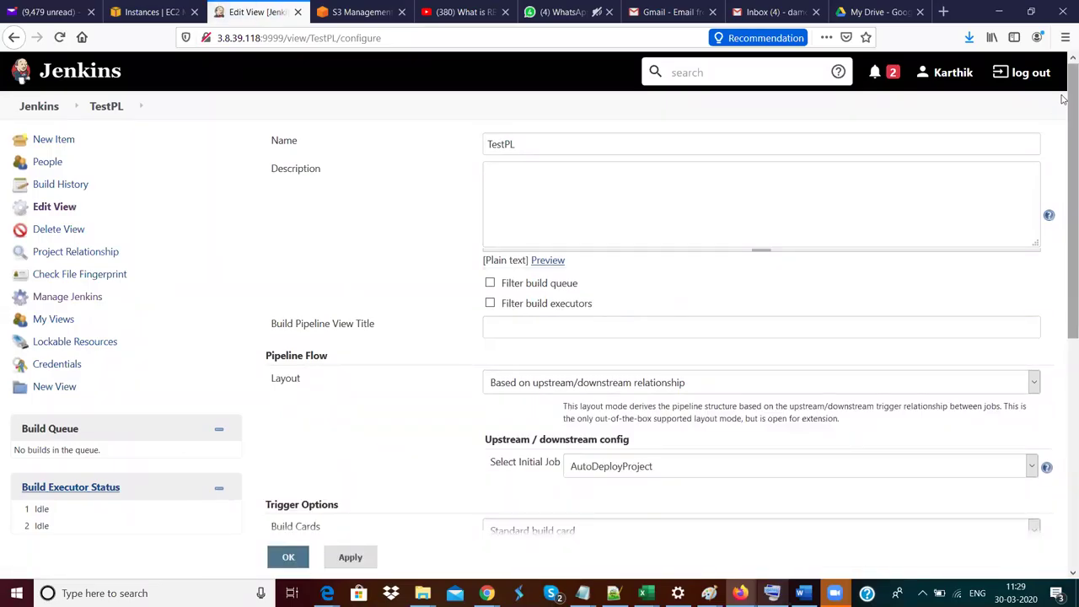
# Choose DevProject as TestPL's Select Initial Job and save the view
pyautogui.moveTo(1064, 97); pyautogui.dragTo(1064, 245)
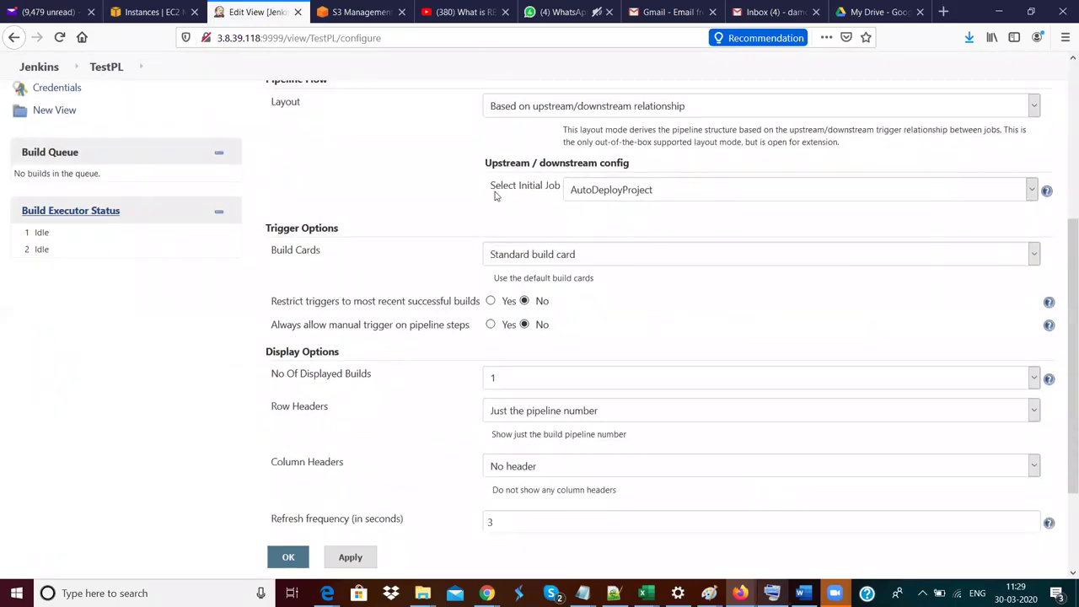
pyautogui.moveTo(491, 186); pyautogui.dragTo(563, 187)
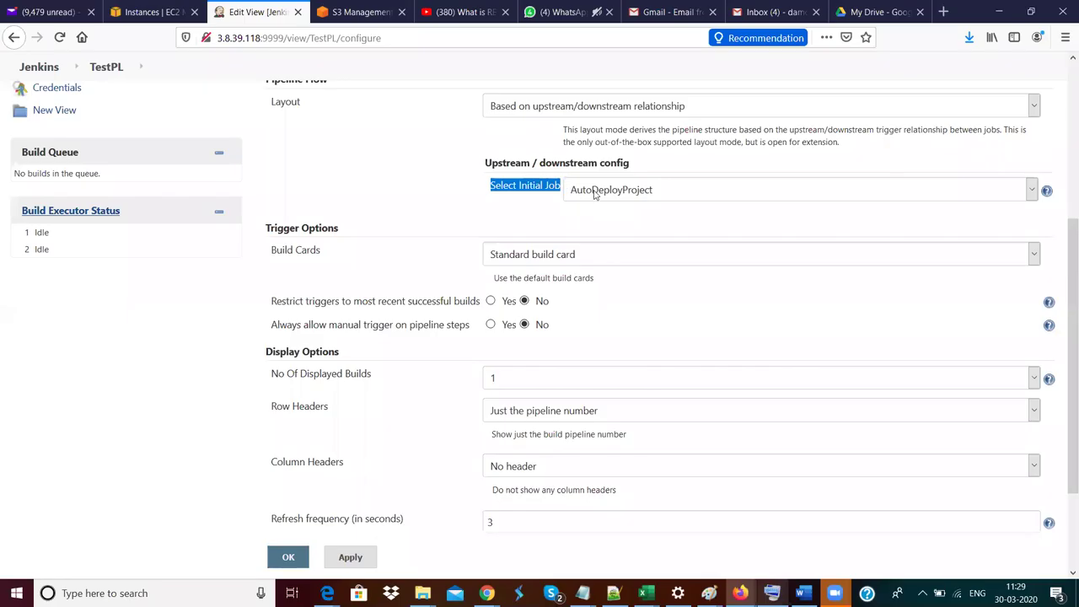
pyautogui.click(596, 194)
pyautogui.click(597, 233)
pyautogui.click(574, 235)
pyautogui.click(288, 563)
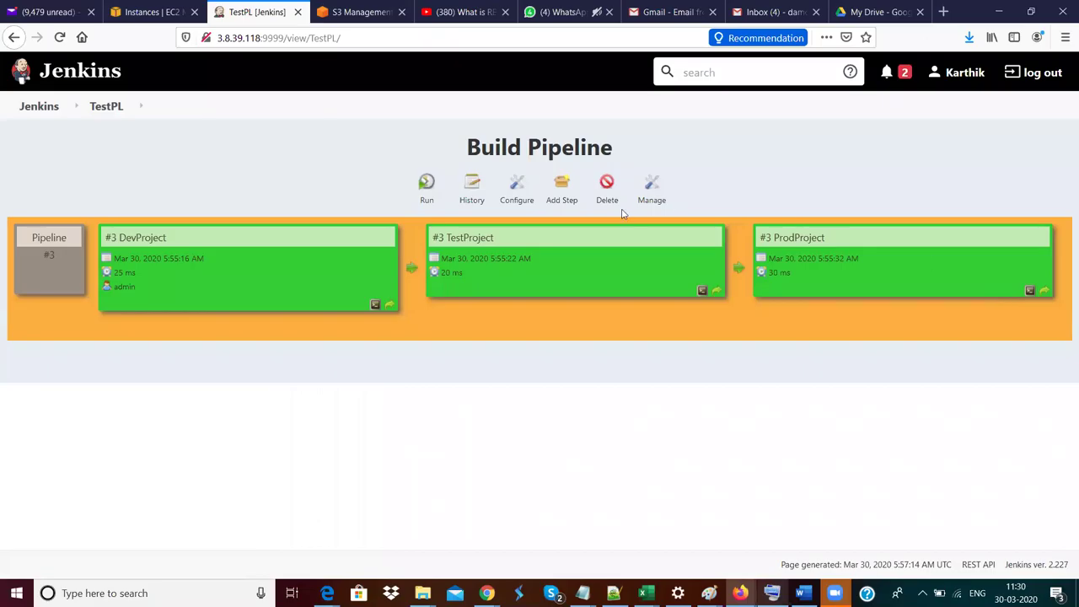
# Set No Of Displayed Builds to 5 in TestPL's Display Options and save
pyautogui.click(521, 200)
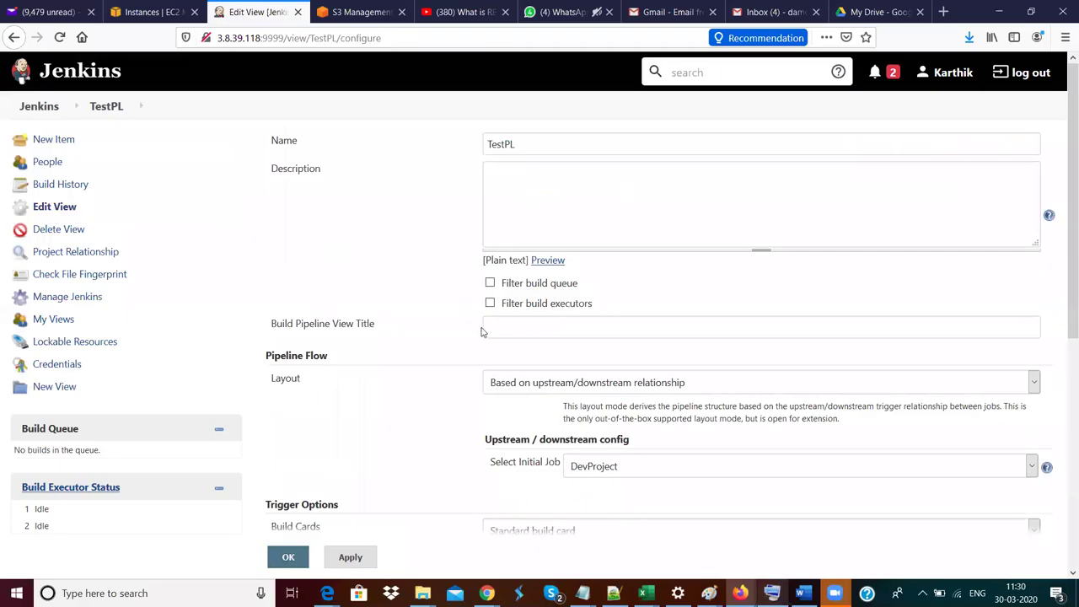
pyautogui.scroll(-1, 414, 226)
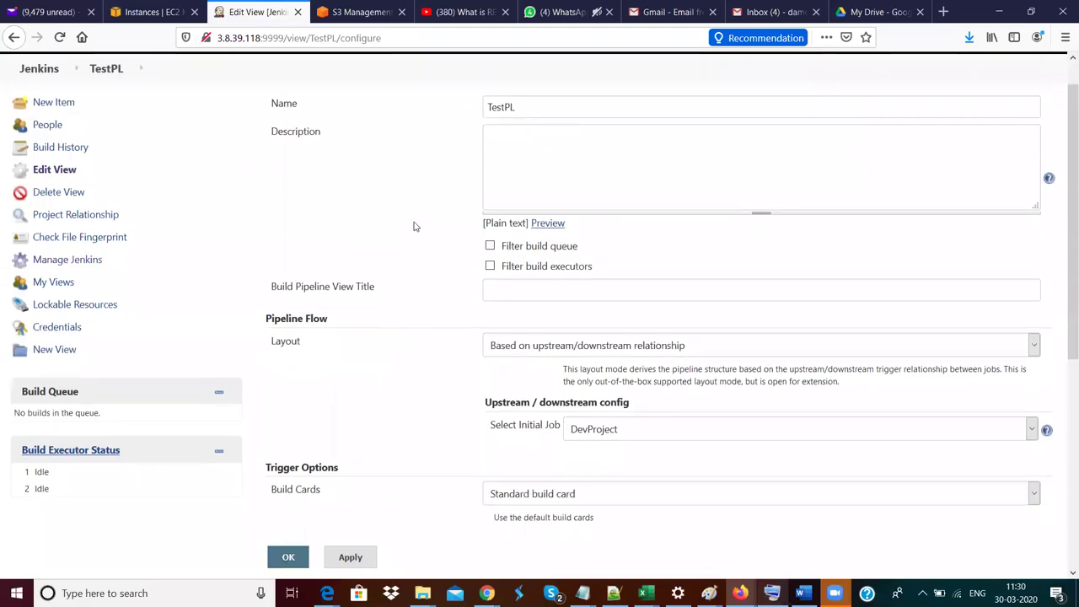
pyautogui.scroll(-5, 414, 226)
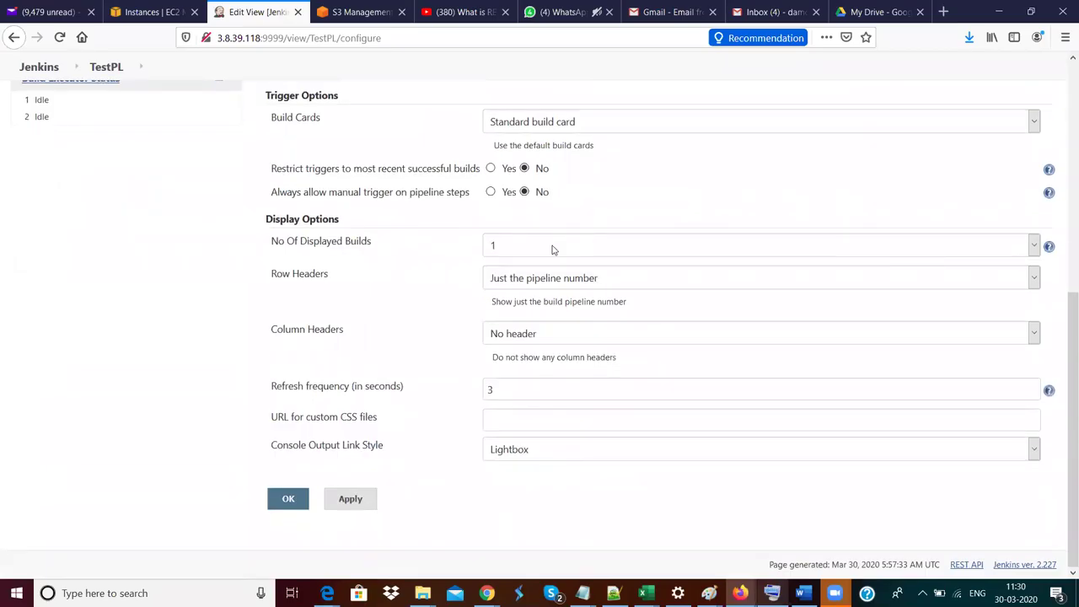
pyautogui.click(553, 248)
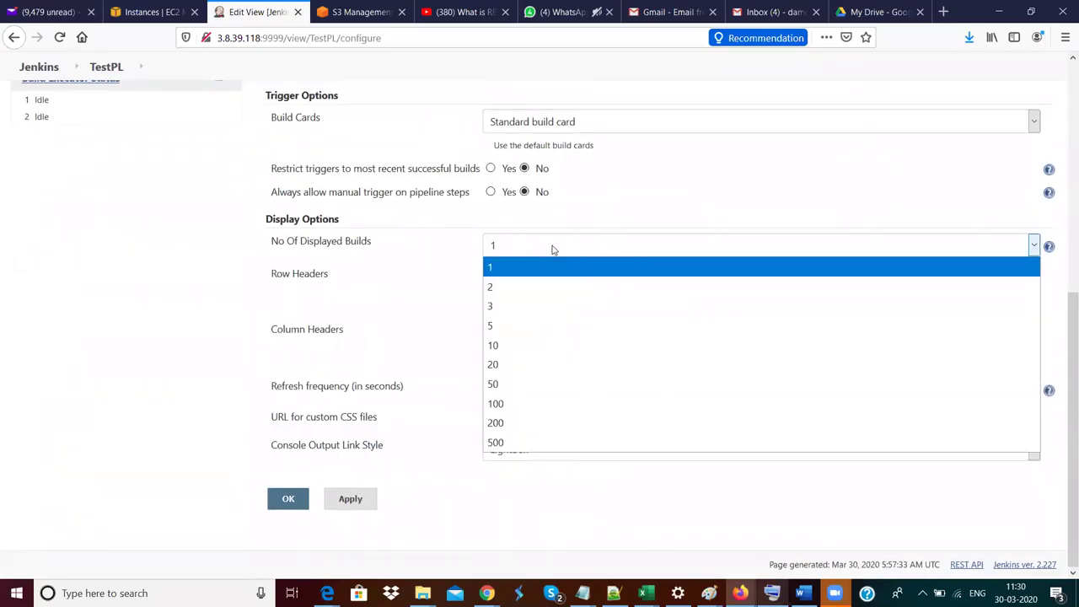
pyautogui.click(500, 327)
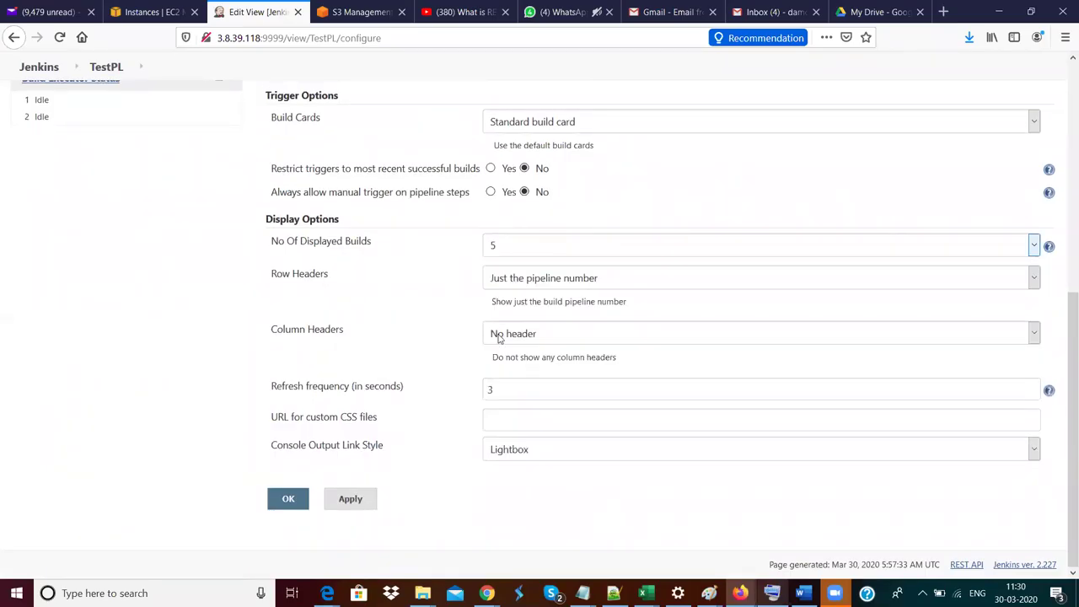
pyautogui.click(288, 499)
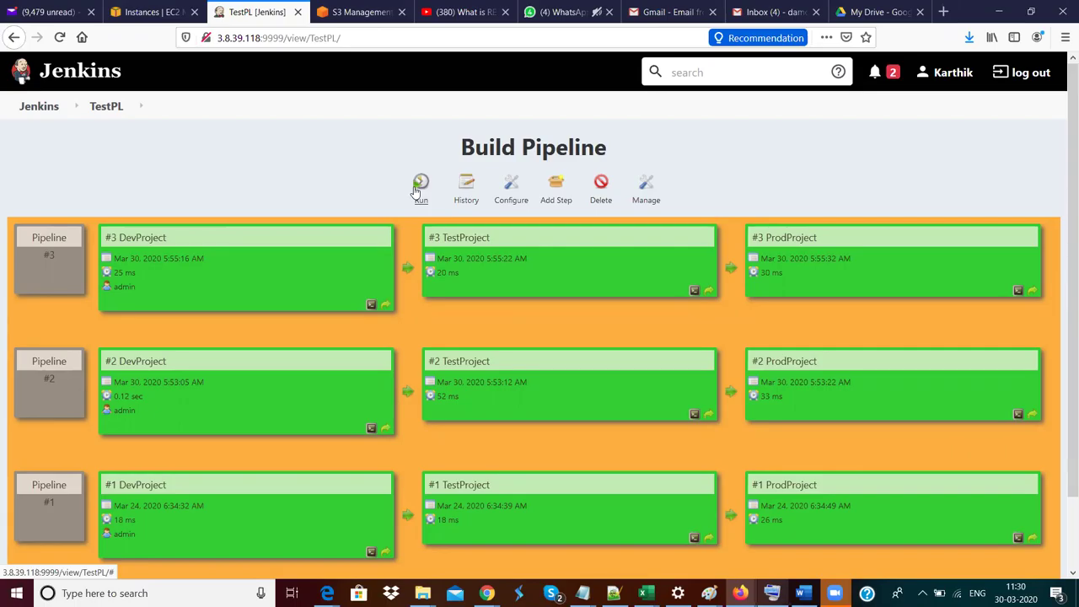
# Trigger pipeline run #4 from the TestPL Build Pipeline page
pyautogui.click(419, 187)
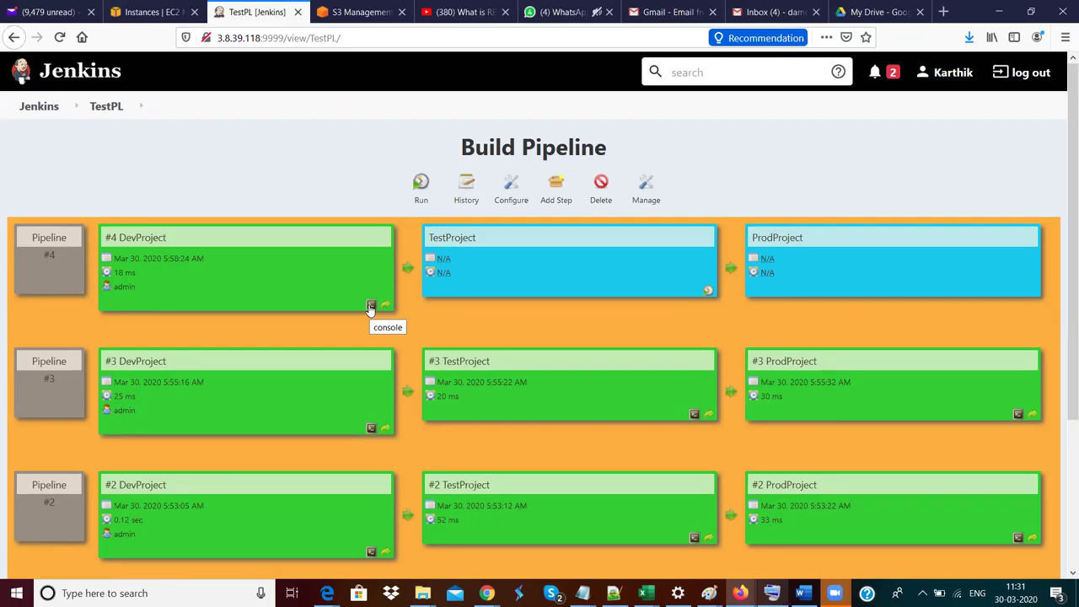
# Inspect DevProject #4's console output, close it, and reopen TestPL's configuration
pyautogui.click(371, 306)
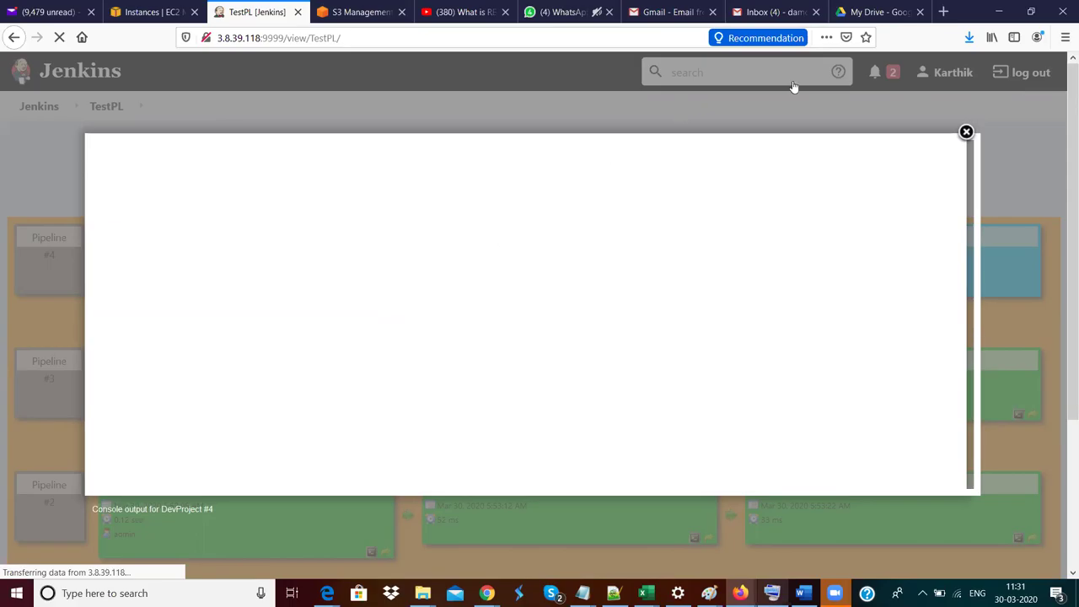
pyautogui.click(967, 134)
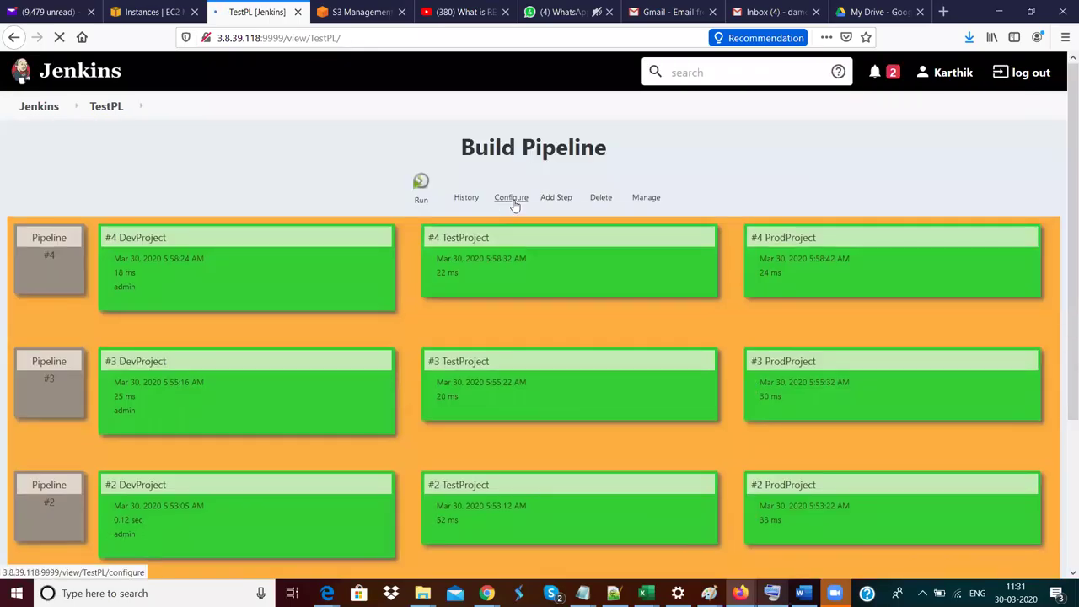
pyautogui.click(519, 204)
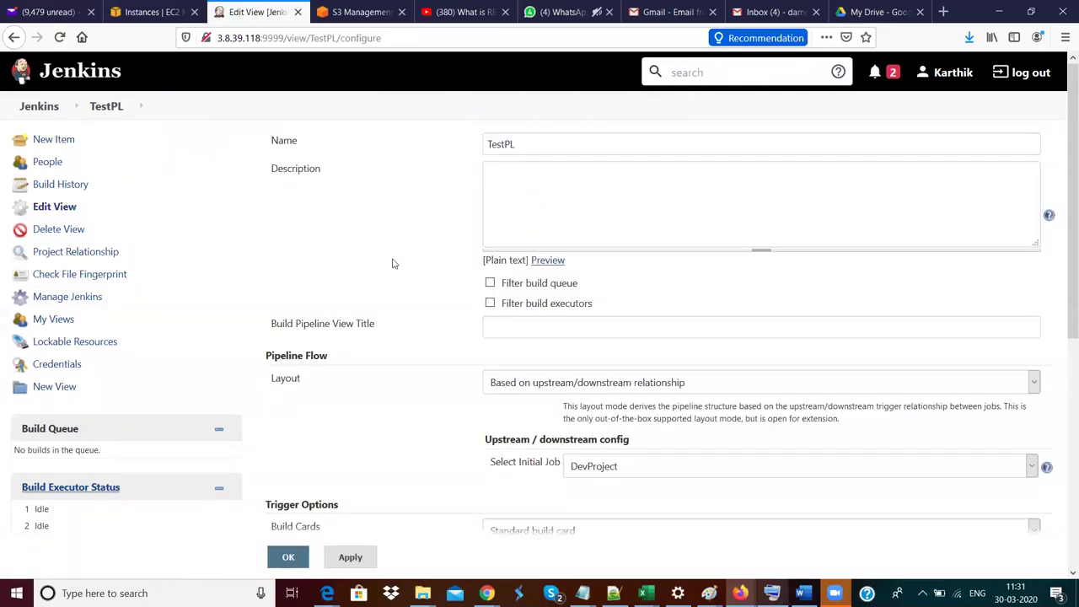
# Set TestPL's Console Output Link Style to New Window
pyautogui.scroll(-5, 392, 264)
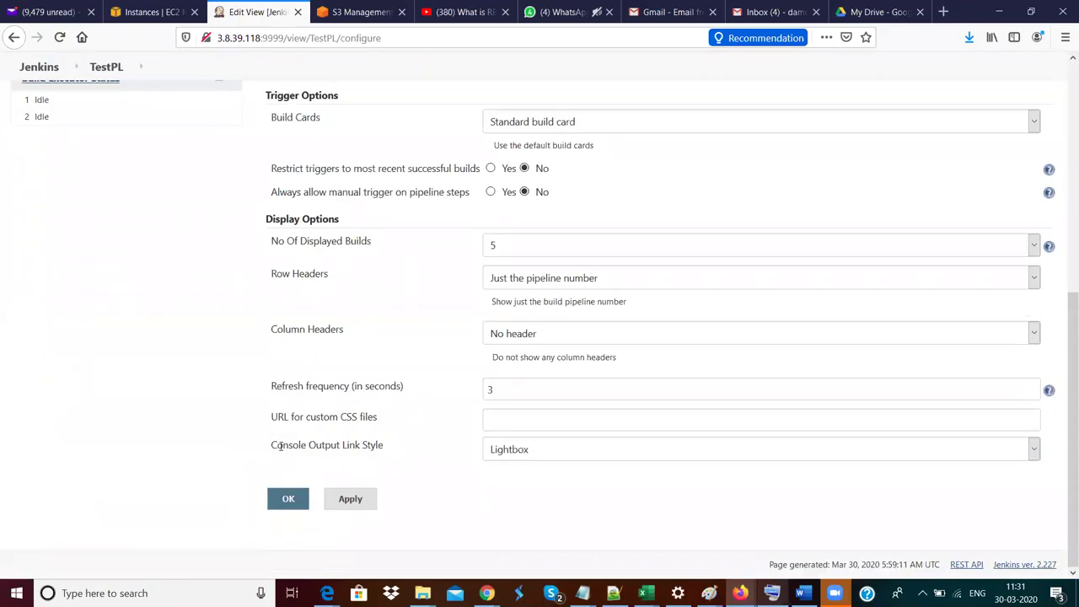
pyautogui.click(530, 452)
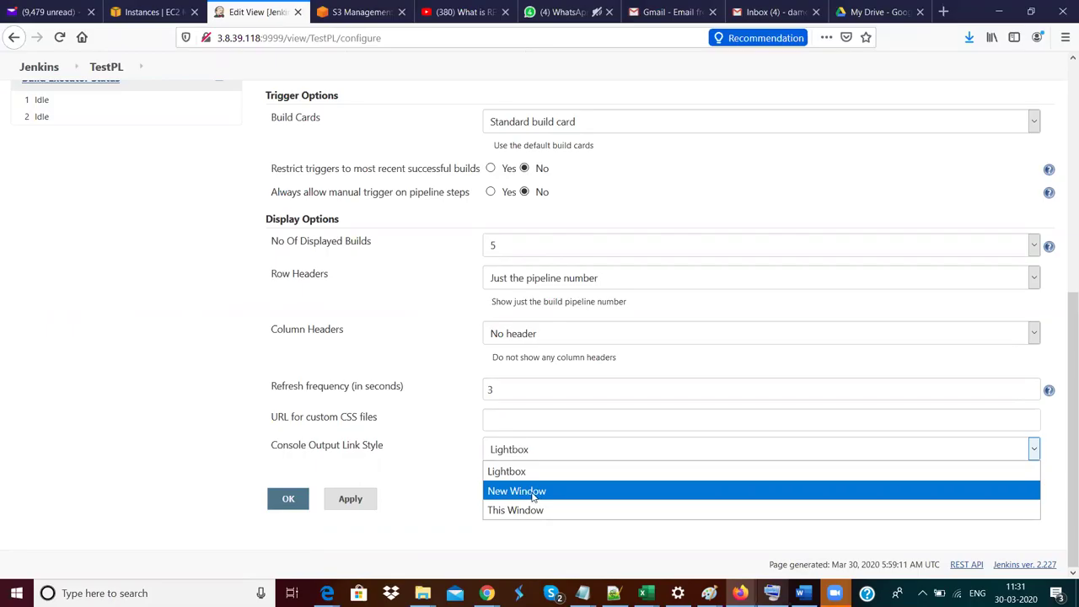
pyautogui.click(533, 493)
# Save TestPL settings, open DevProject #4 console in a new tab, then view TestPL's build history
pyautogui.click(287, 499)
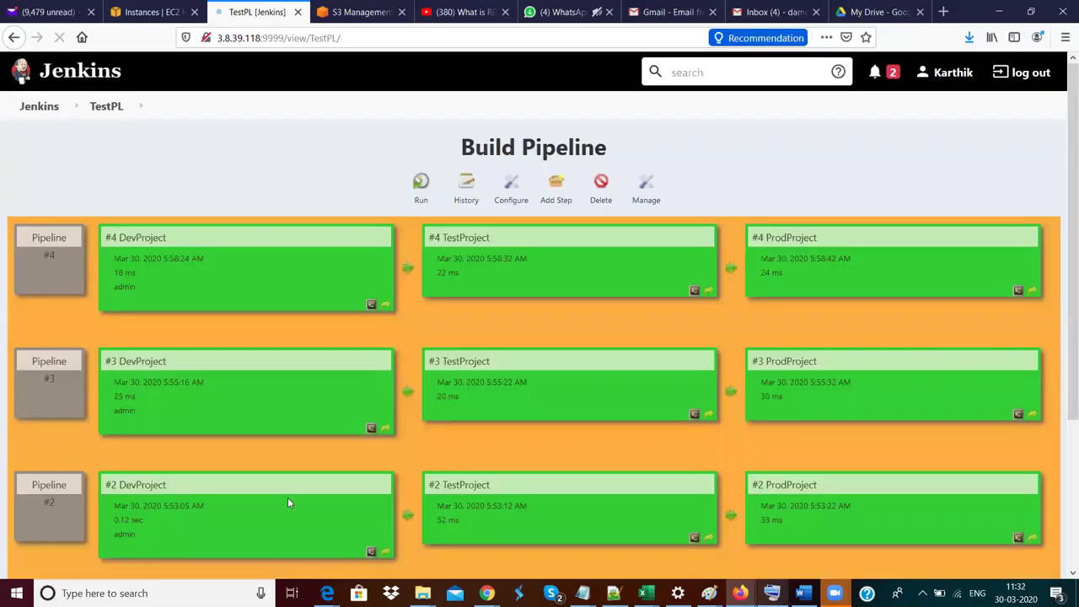
pyautogui.click(370, 307)
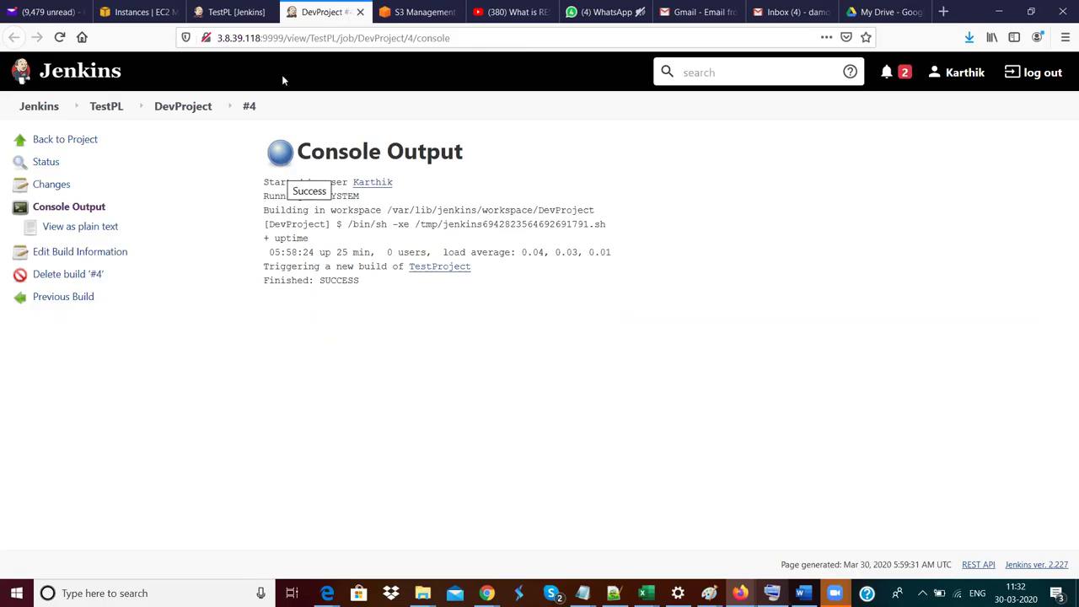
pyautogui.click(232, 12)
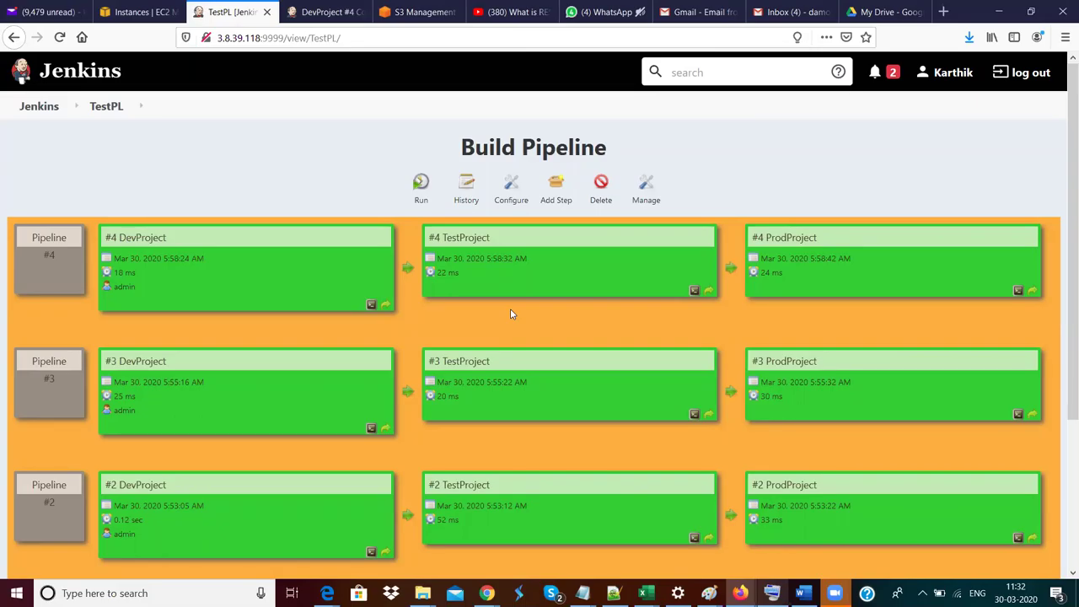
pyautogui.click(466, 203)
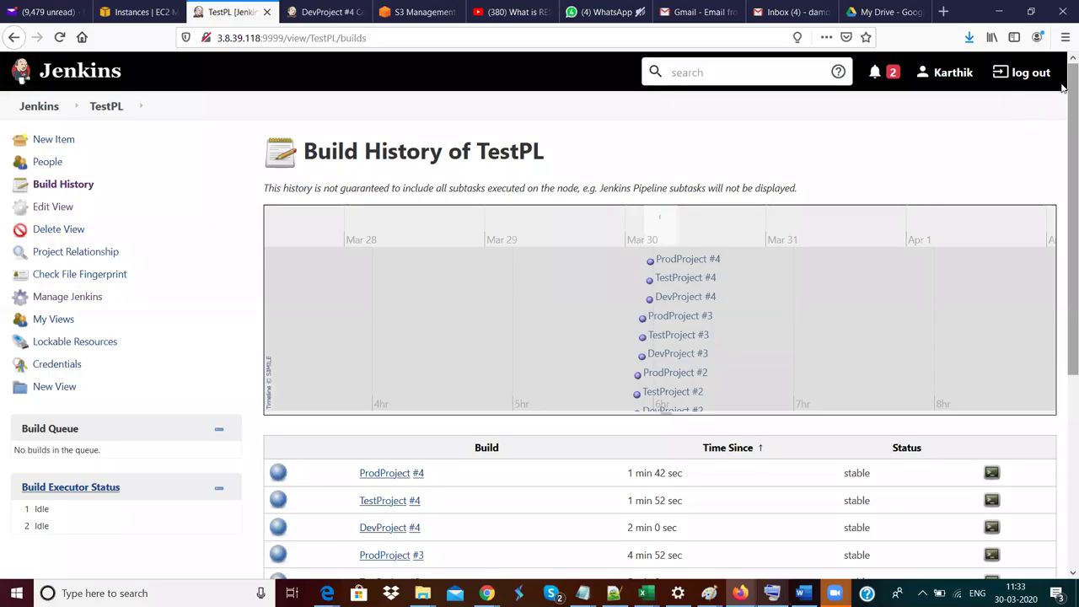
pyautogui.moveTo(1064, 89); pyautogui.dragTo(1064, 341)
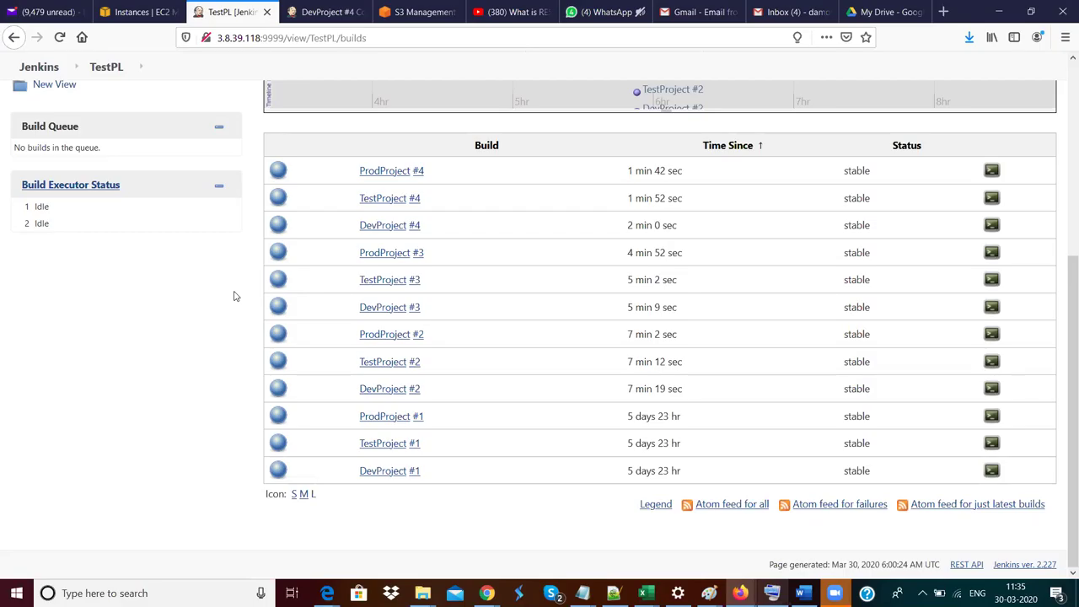
pyautogui.scroll(3, 236, 296)
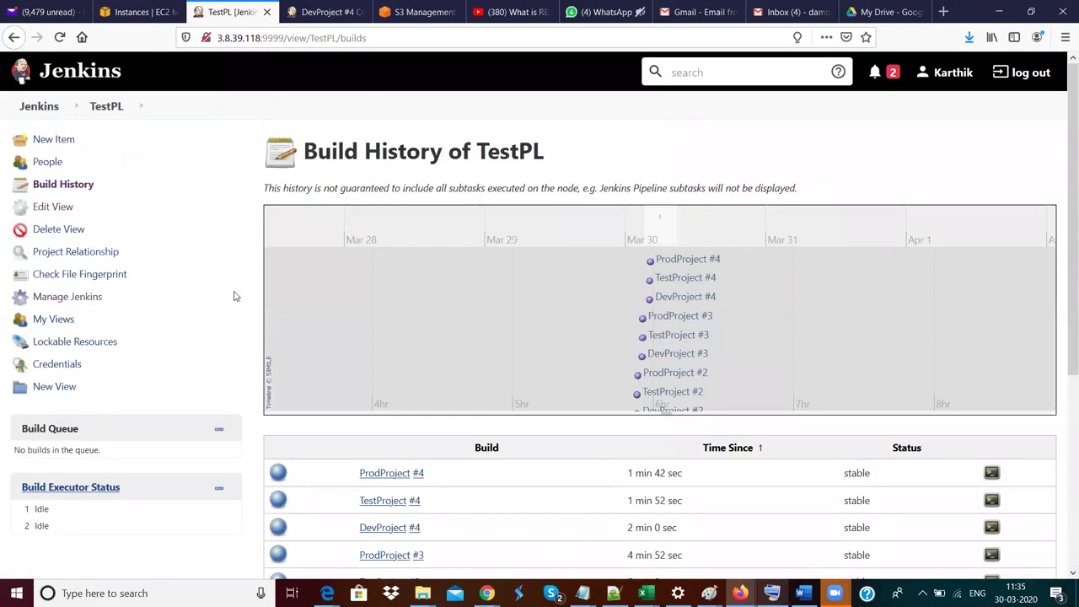
pyautogui.click(100, 112)
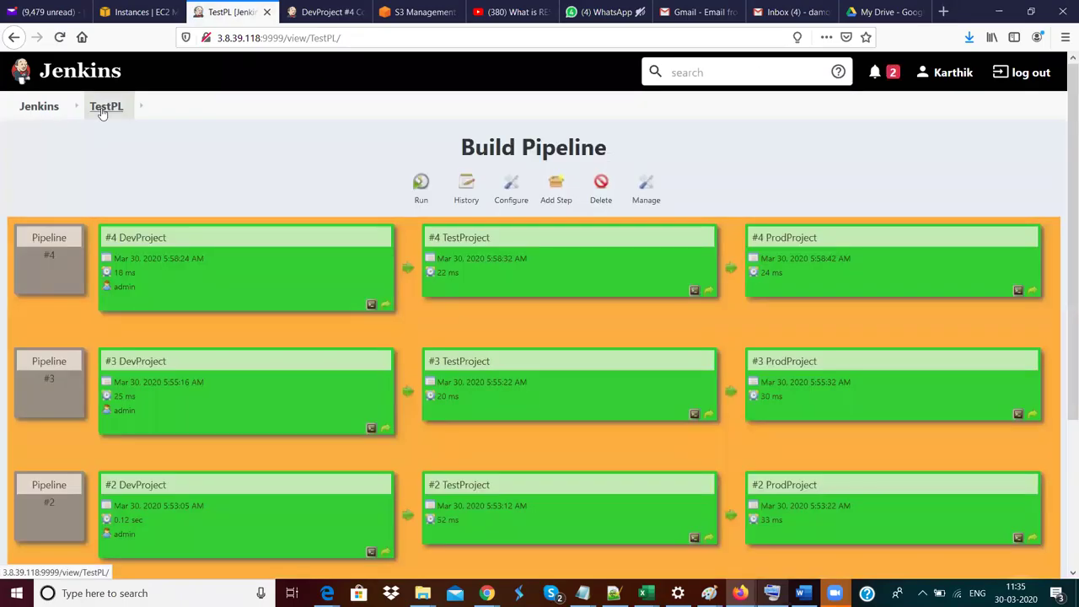
# Return to the Jenkins dashboard listing DevProject, TestProject and ProdProject with their latest builds
pyautogui.click(48, 112)
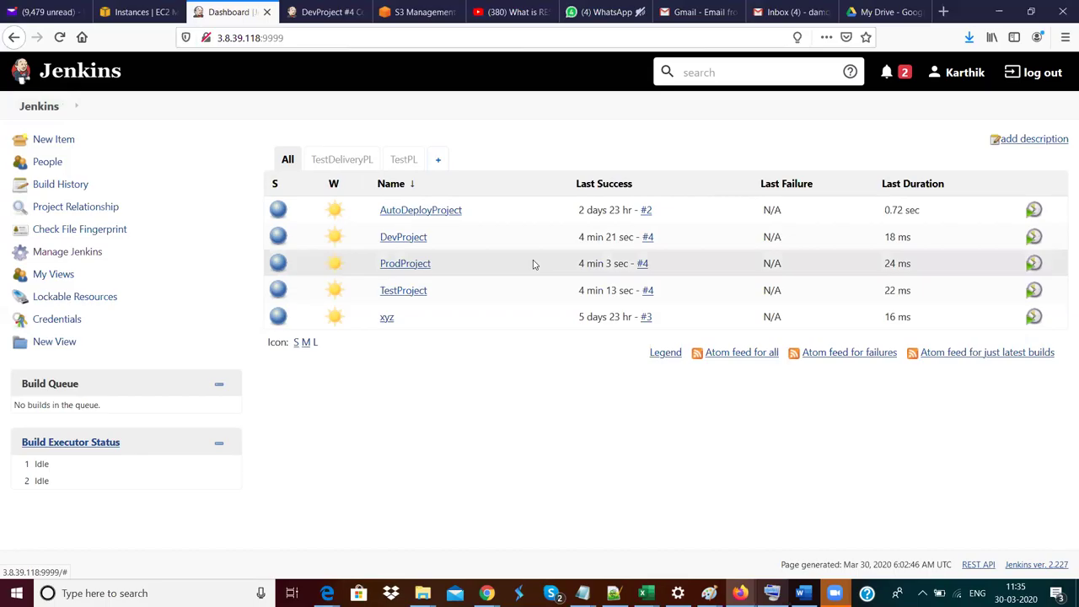
pyautogui.moveTo(835, 593)
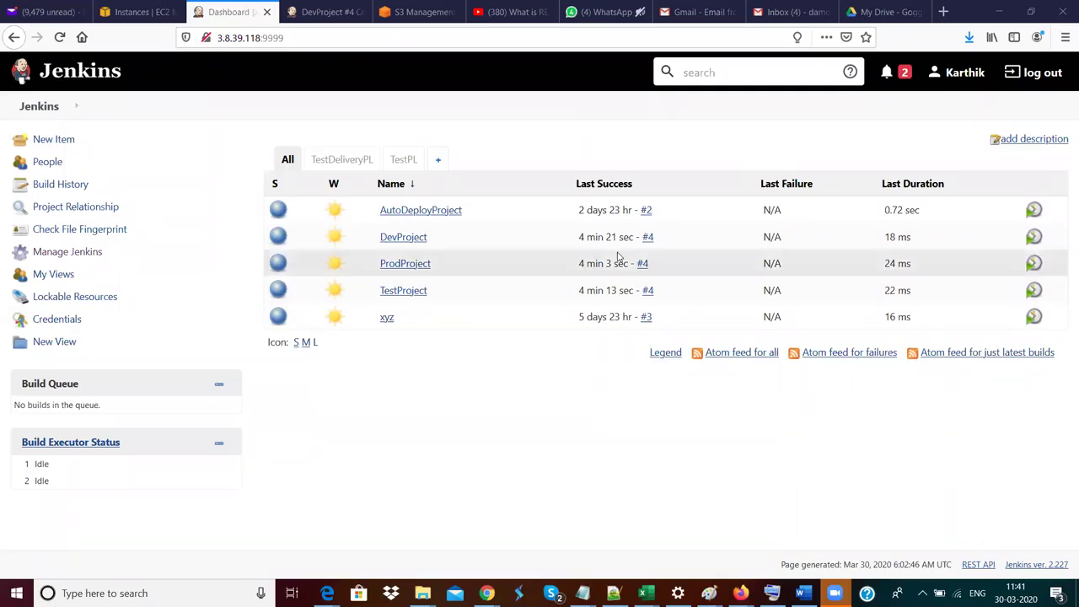
# Open Manage Jenkins and go to Manage Users under the Security section
pyautogui.click(87, 253)
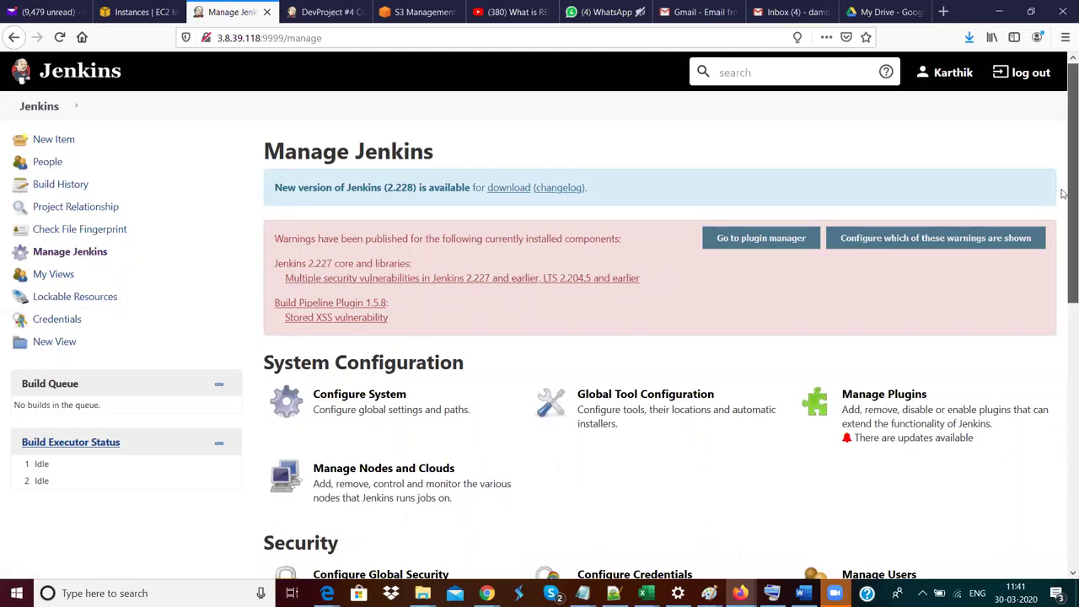
pyautogui.scroll(-6, 1062, 193)
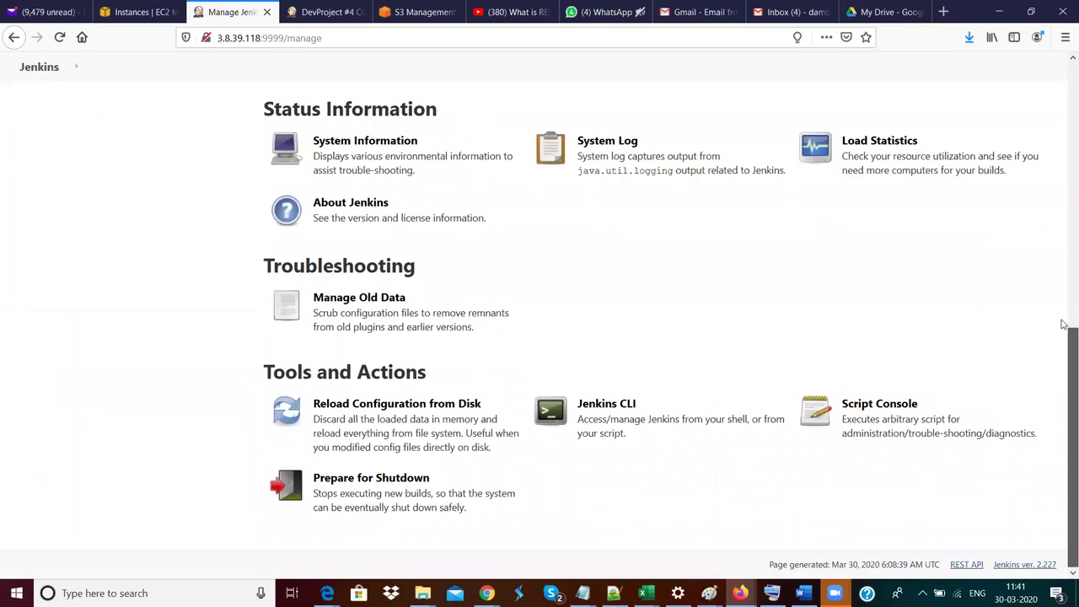
pyautogui.scroll(3, 1064, 321)
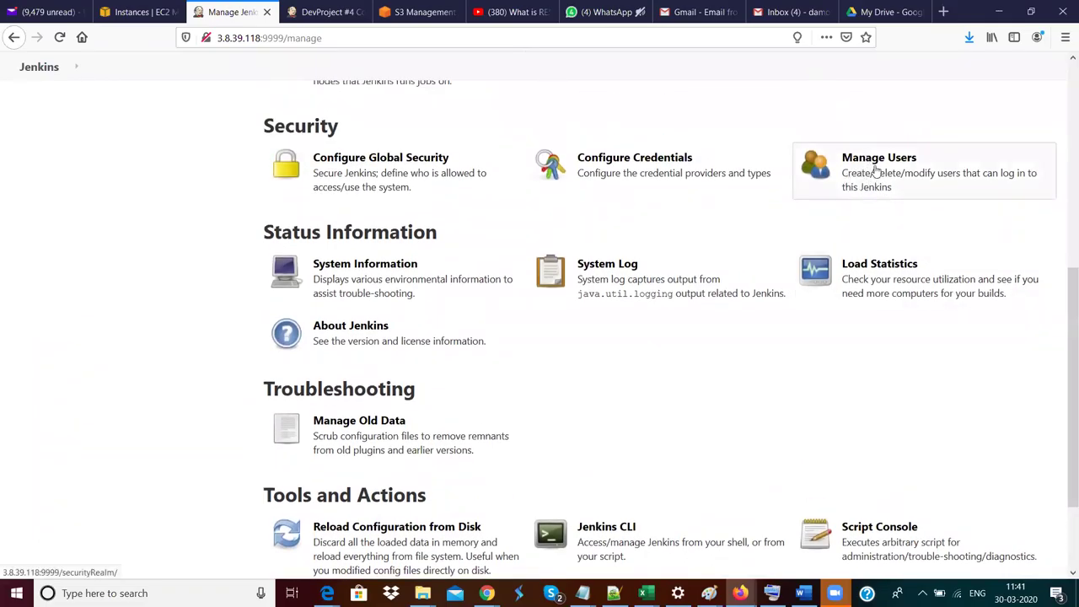
pyautogui.click(870, 174)
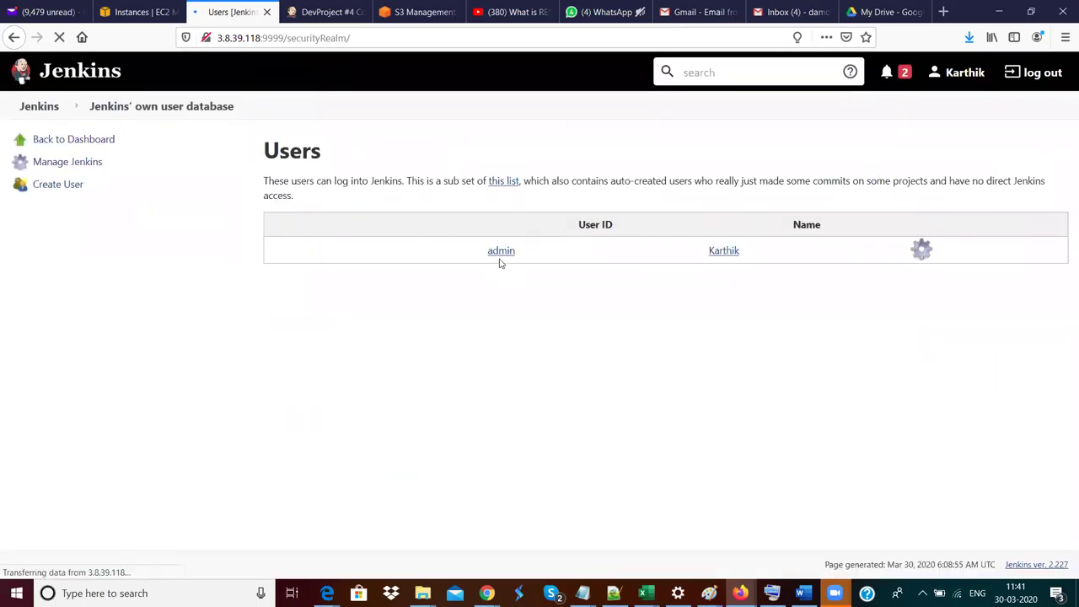
# Start a new user with username user1 and enter its password twice
pyautogui.click(70, 187)
pyautogui.click(404, 192)
pyautogui.write('user1')
pyautogui.press('Tab')
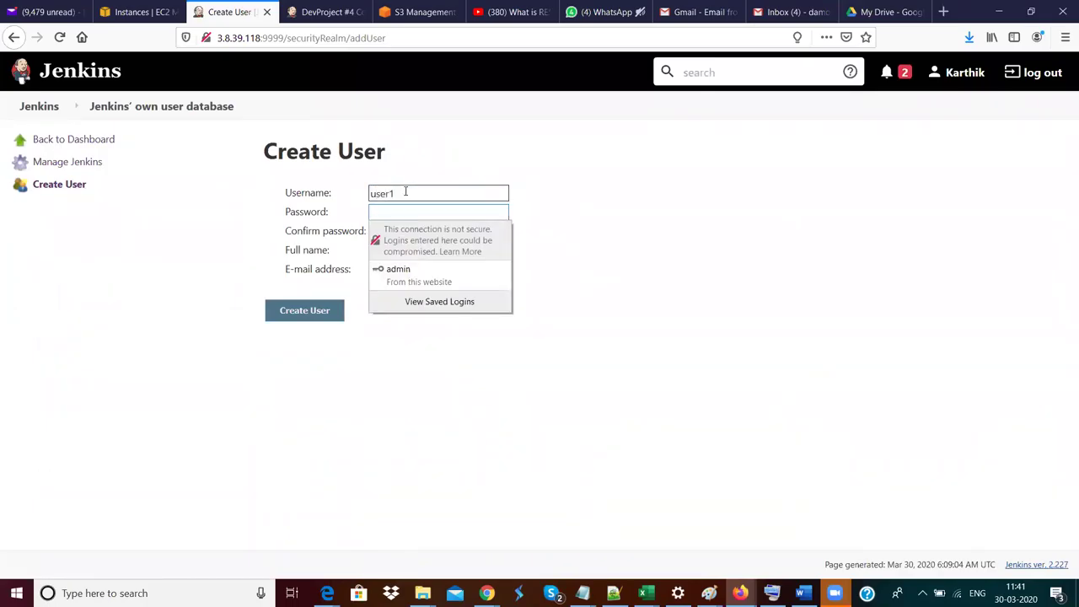
pyautogui.press('Tab')
# Enter full name User Dev and the e-mail address, then create user1
pyautogui.press('Tab')
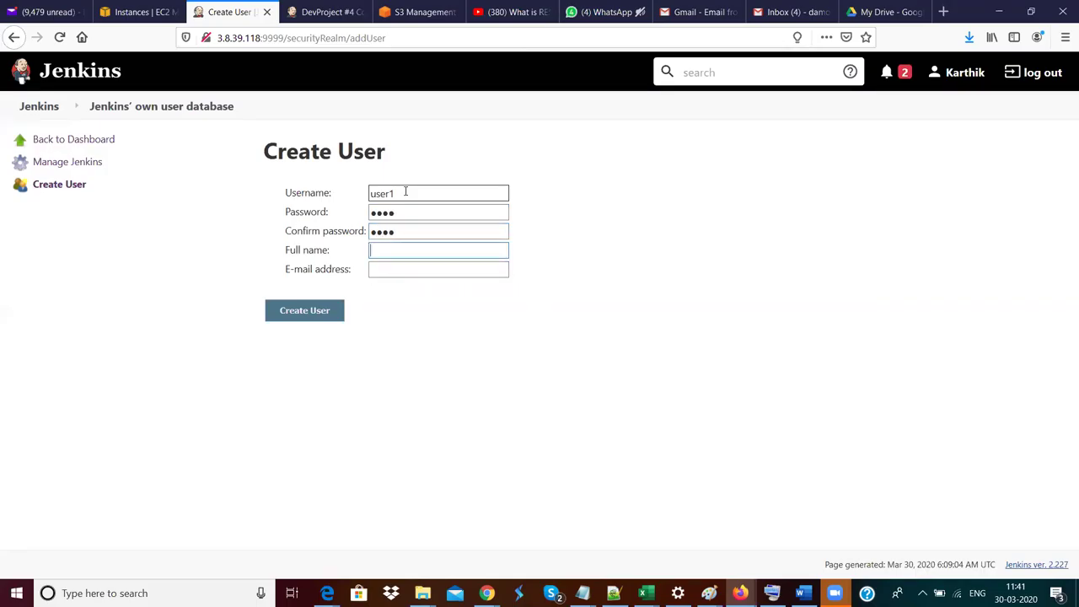
pyautogui.write('user')
pyautogui.write(' o')
pyautogui.write('Dev')
pyautogui.press('Home')
pyautogui.hotkey('shift', 'Right')
pyautogui.write('U')
pyautogui.click(417, 275)
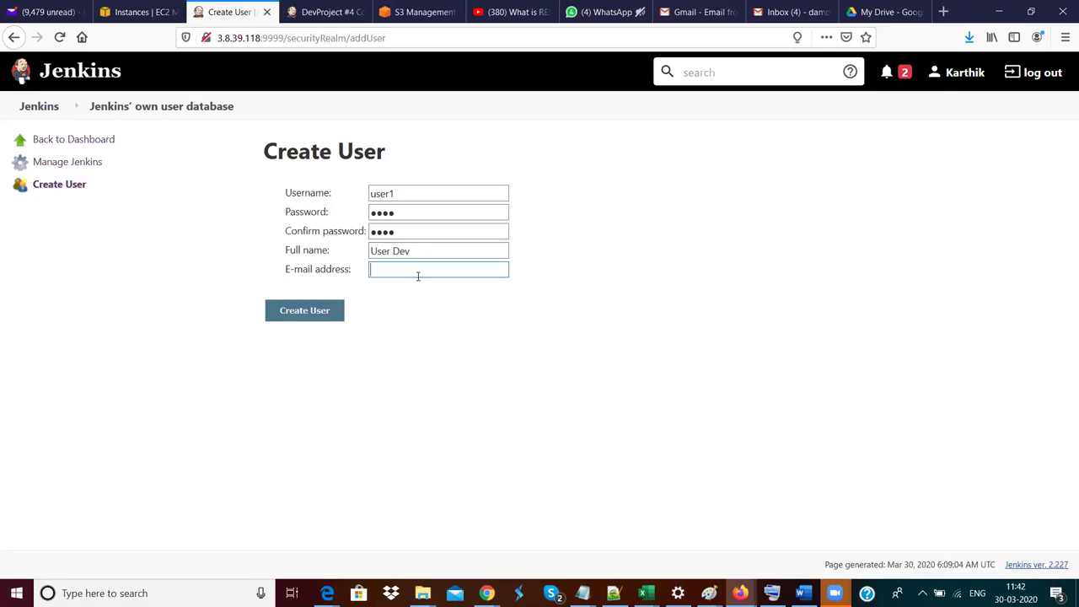
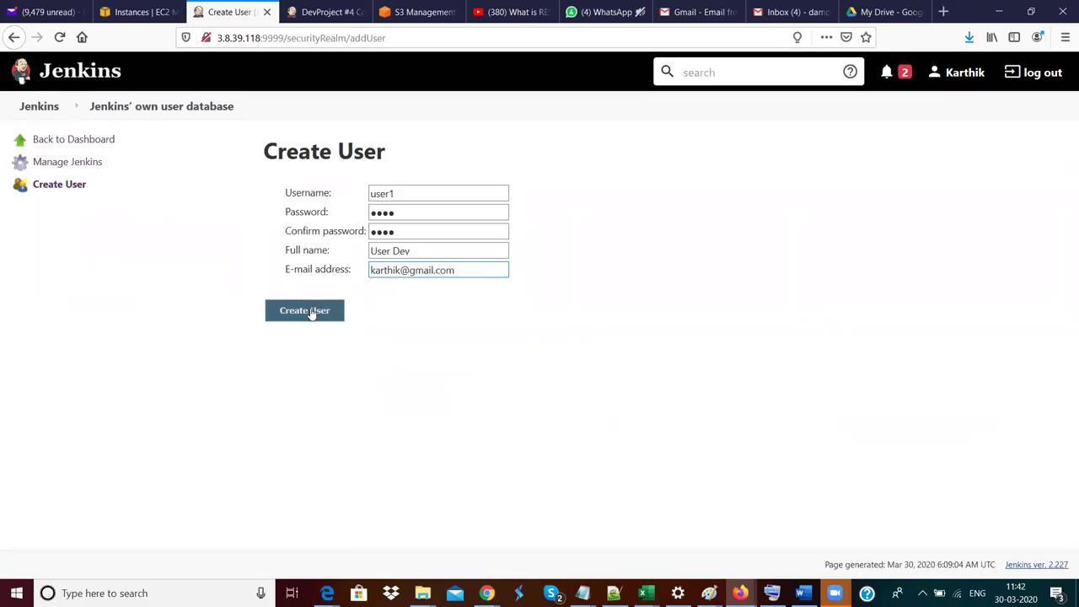
pyautogui.click(310, 312)
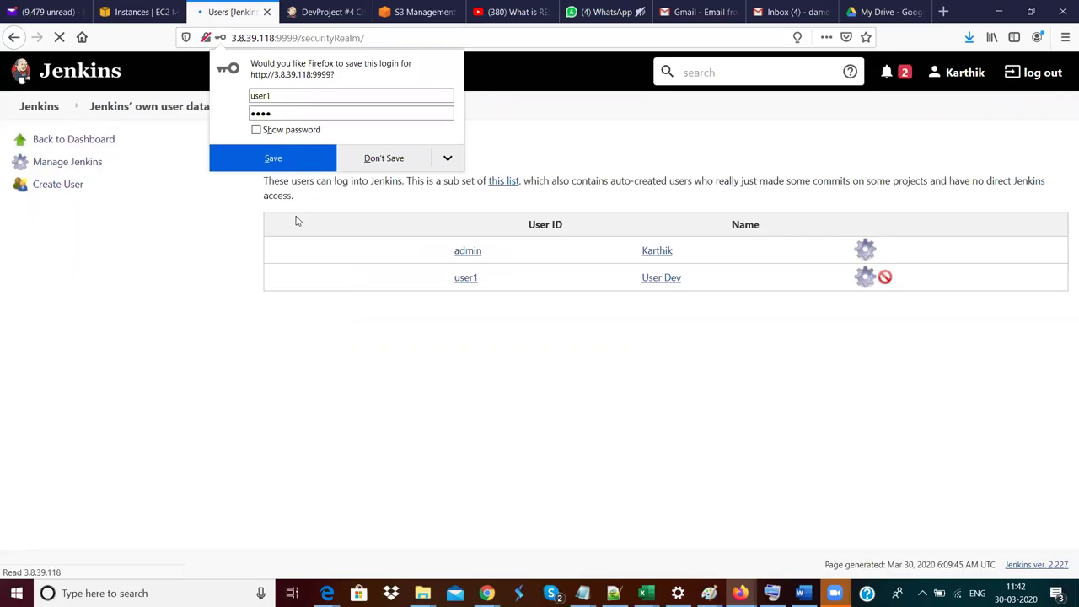
# Start another new user with username user2 and enter its password twice
pyautogui.click(65, 192)
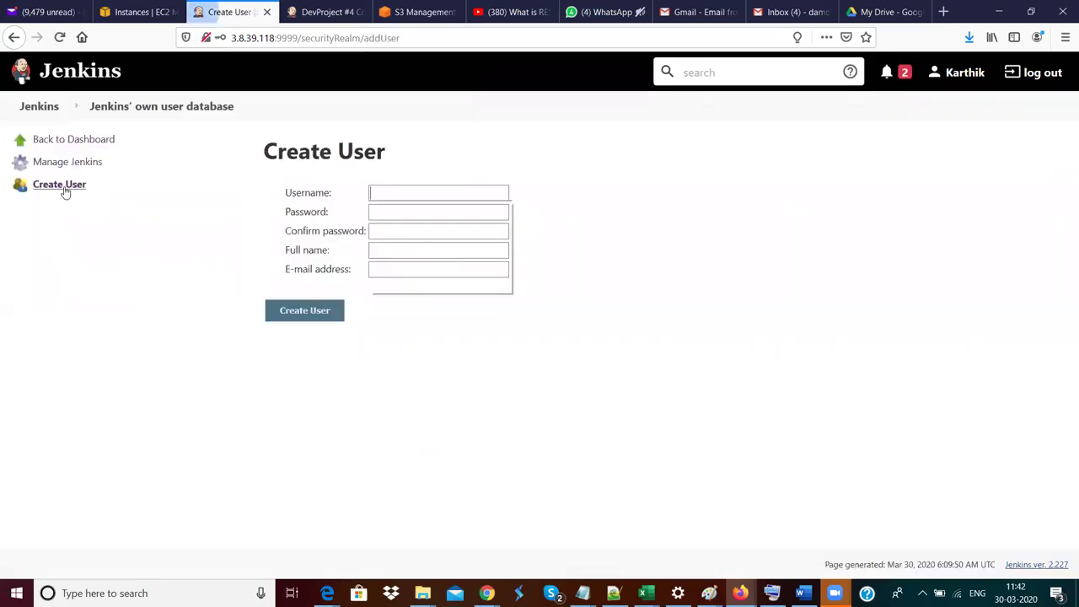
pyautogui.write('user2')
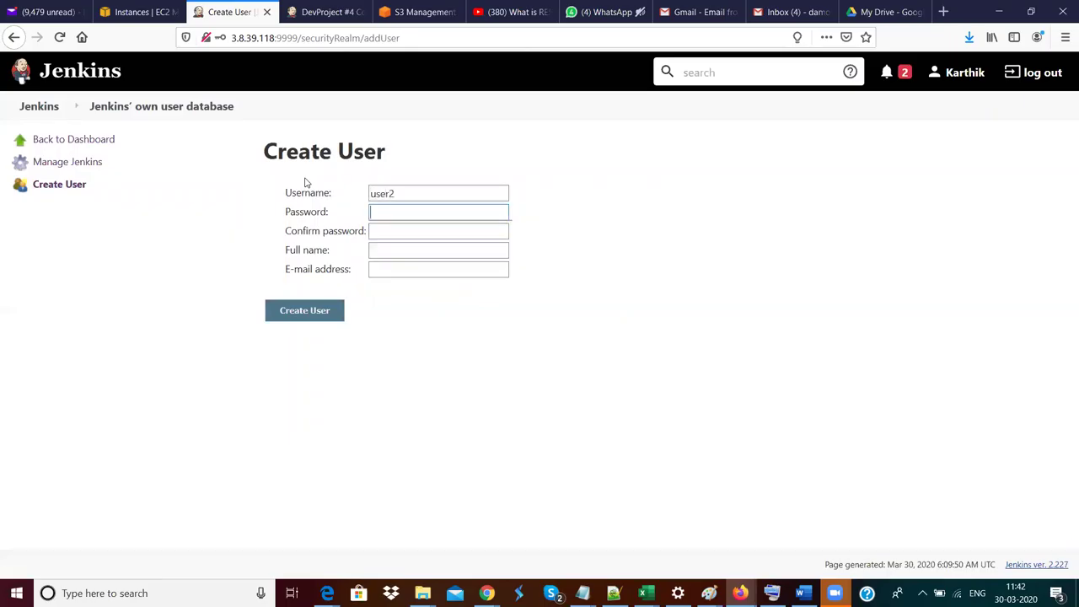
pyautogui.press('Tab')
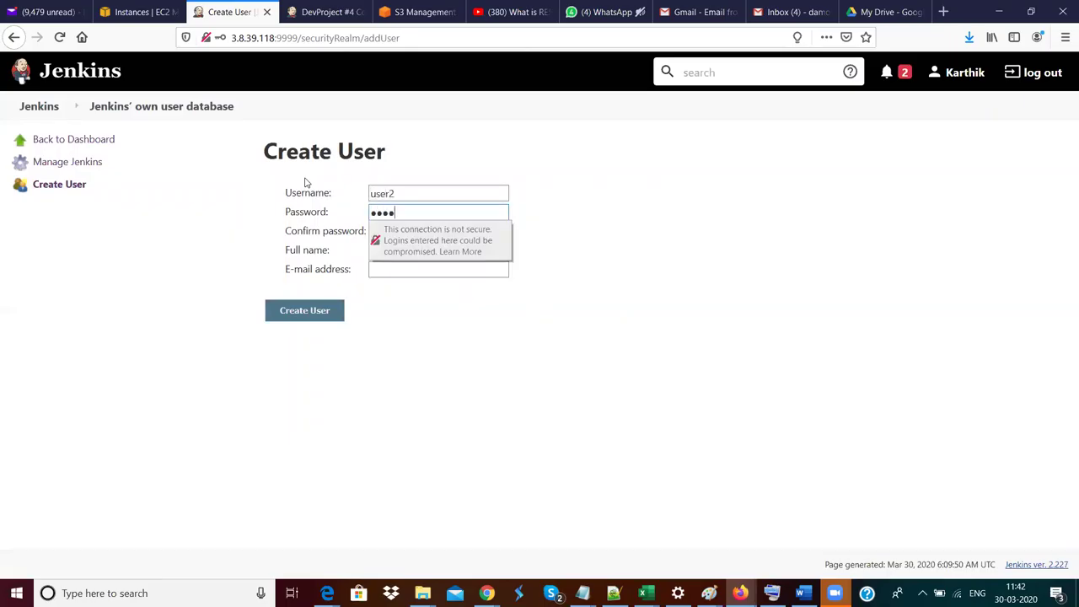
pyautogui.press('Tab')
# Enter full name User Test and the e-mail, create user2, and decline saving the login
pyautogui.press('Tab')
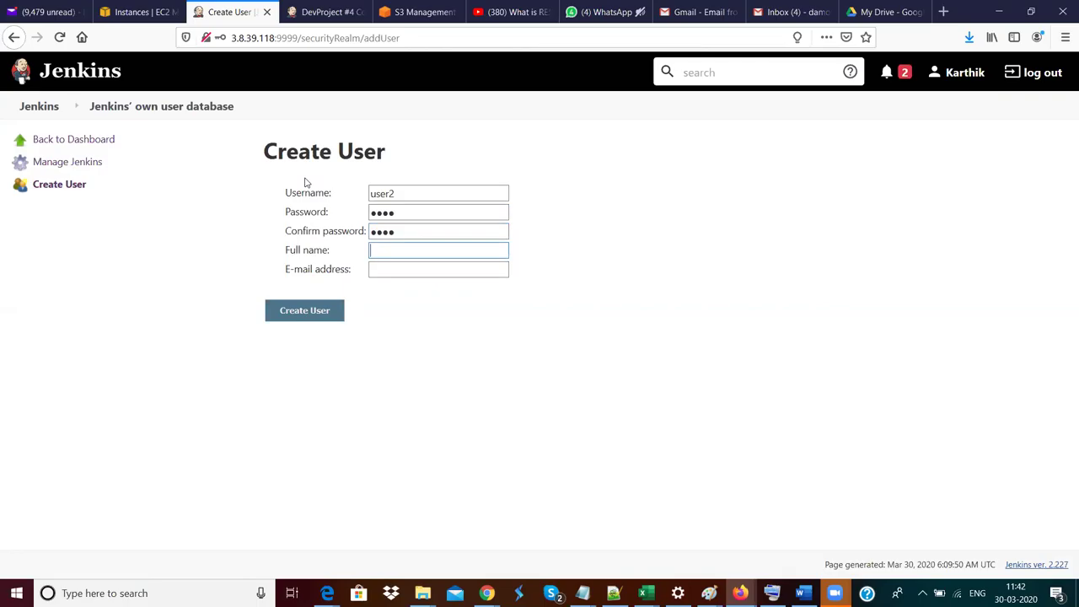
pyautogui.write('User')
pyautogui.write(' Y')
pyautogui.write('Test')
pyautogui.press('Tab')
pyautogui.write('kart')
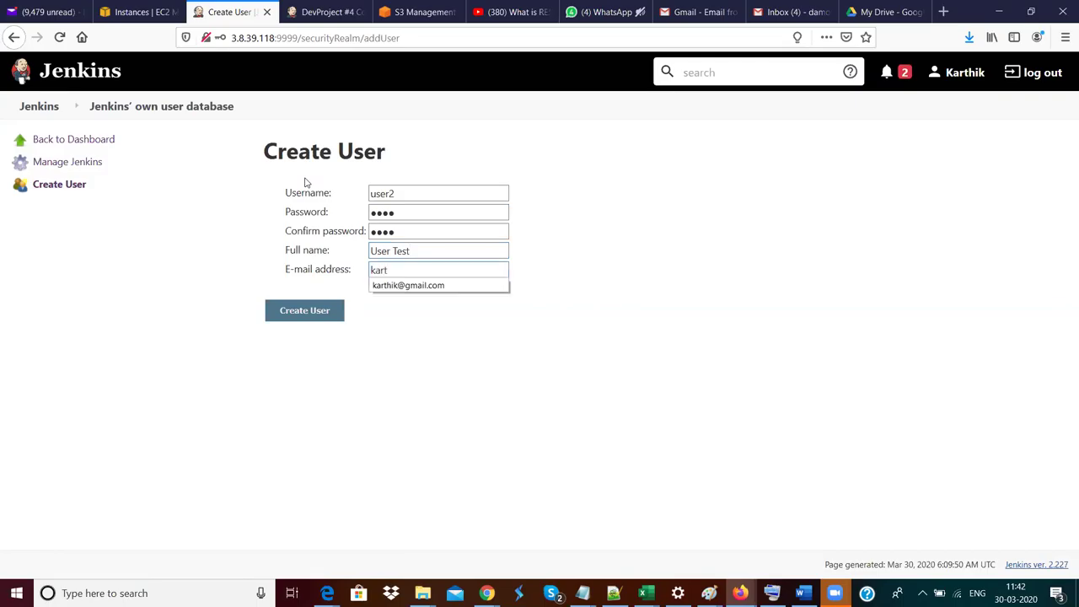
pyautogui.press('Return')
pyautogui.press('Return')
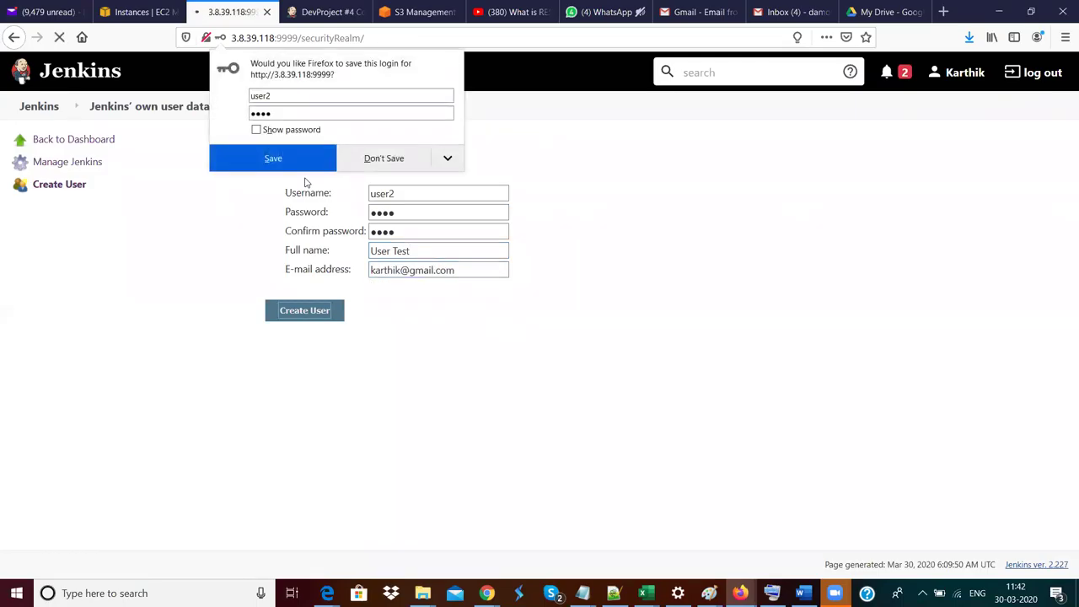
pyautogui.click(387, 157)
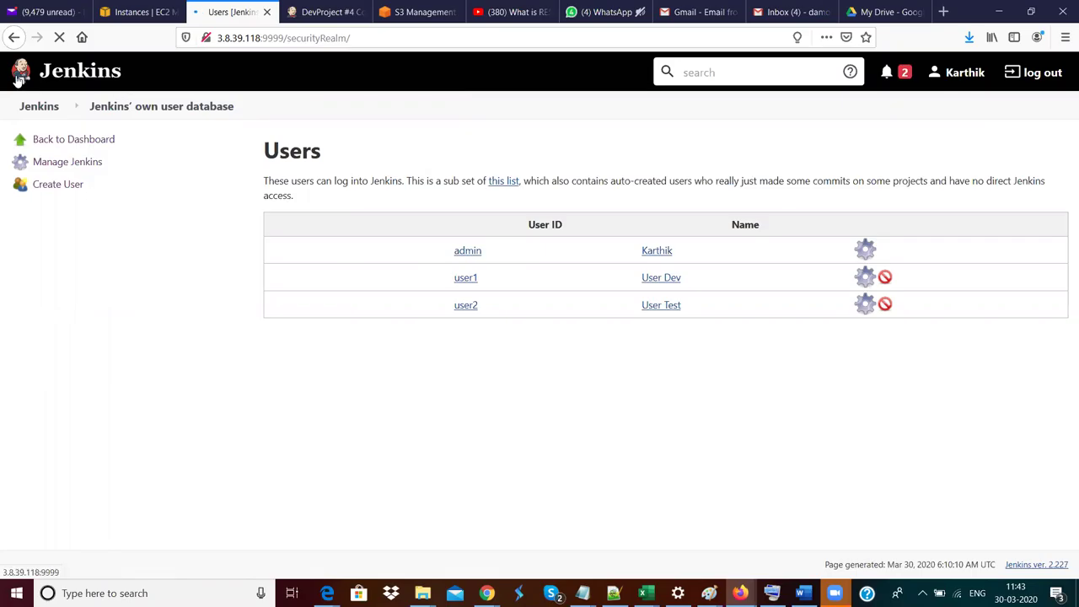
# Return to the dashboard and open Manage Jenkins, scrolling to the Security section
pyautogui.click(25, 106)
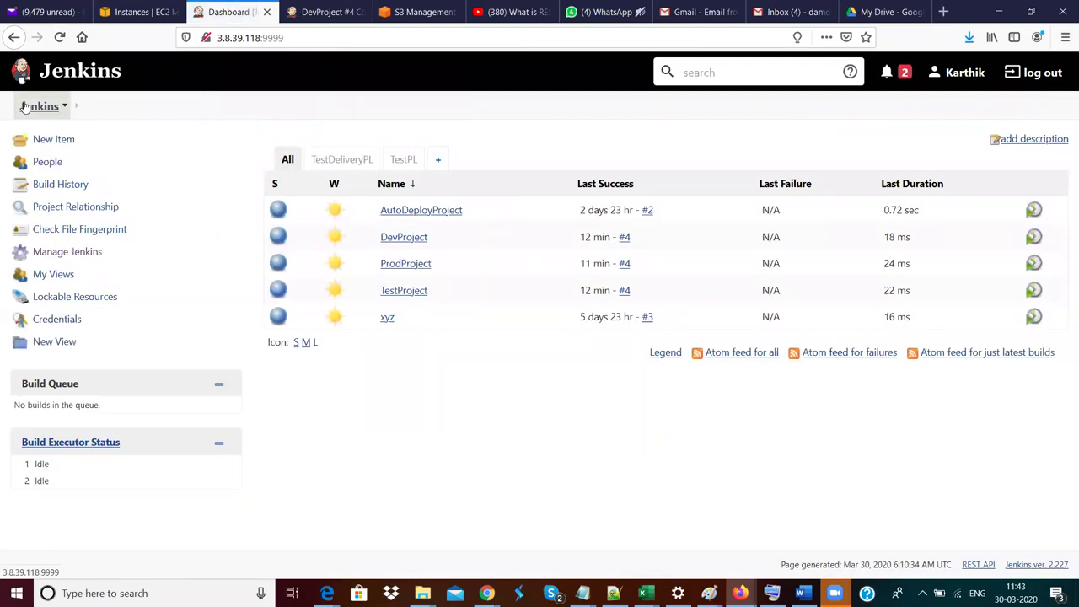
pyautogui.click(70, 258)
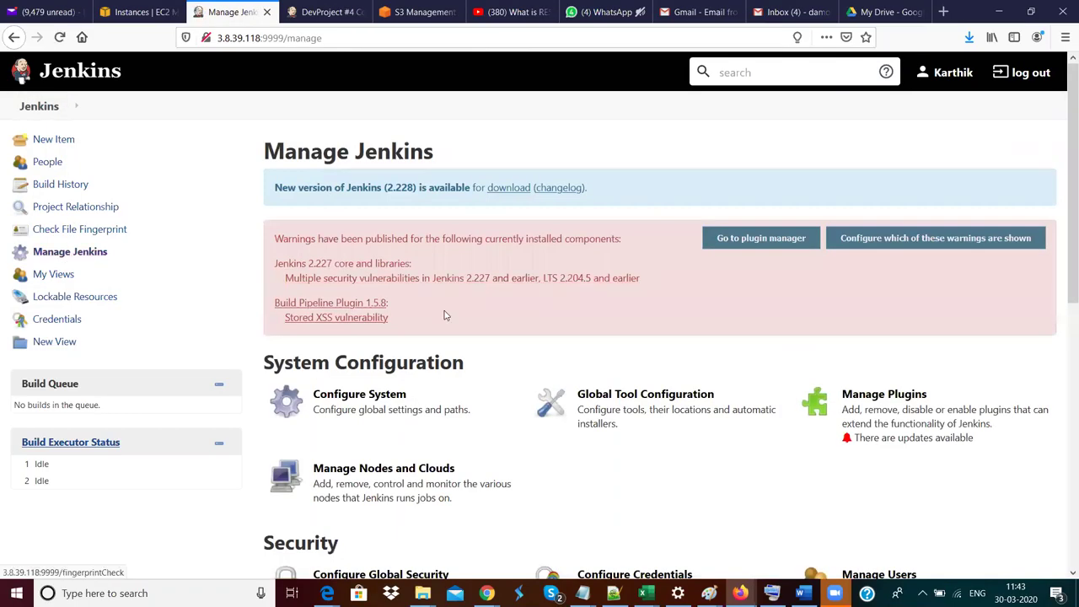
pyautogui.moveTo(1065, 102); pyautogui.dragTo(1064, 158)
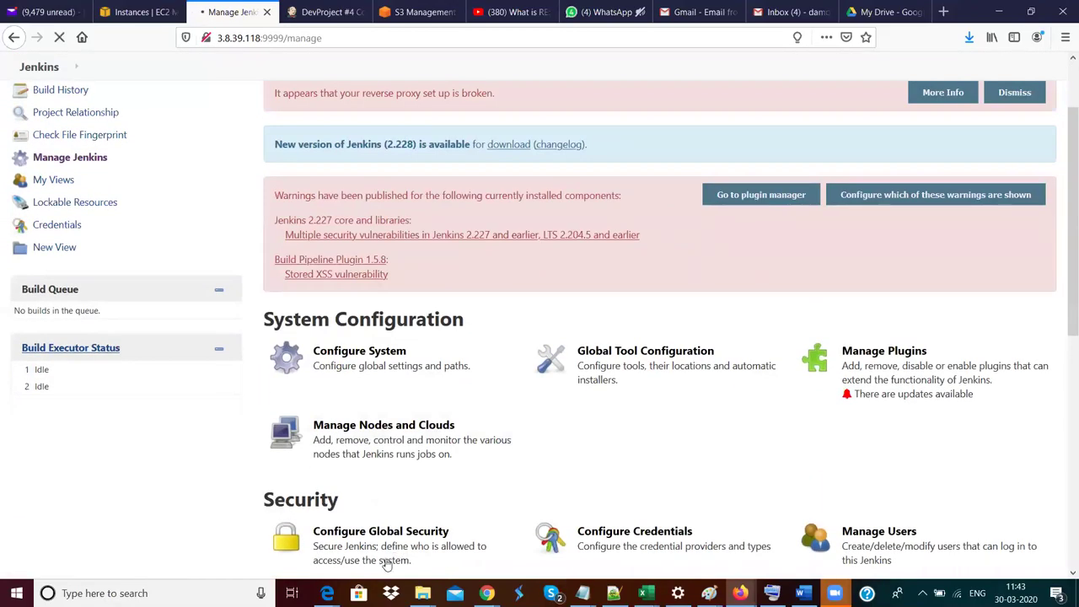
# Open Configure Global Security and check that Authorization is set to Logged-in users can do anything
pyautogui.click(403, 554)
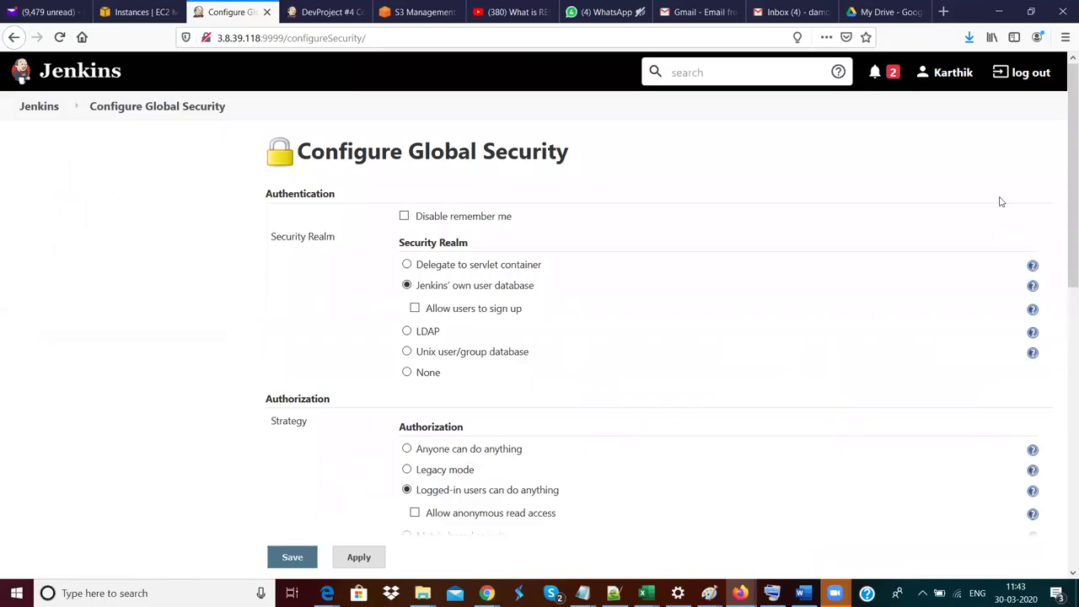
pyautogui.moveTo(1065, 78); pyautogui.dragTo(924, 150)
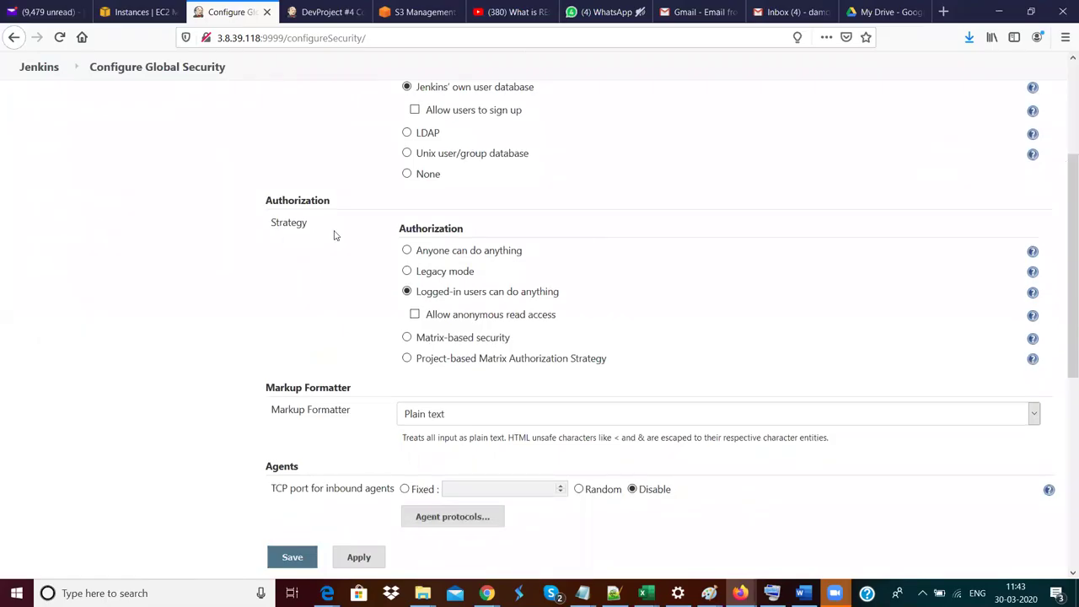
pyautogui.doubleClick(304, 202)
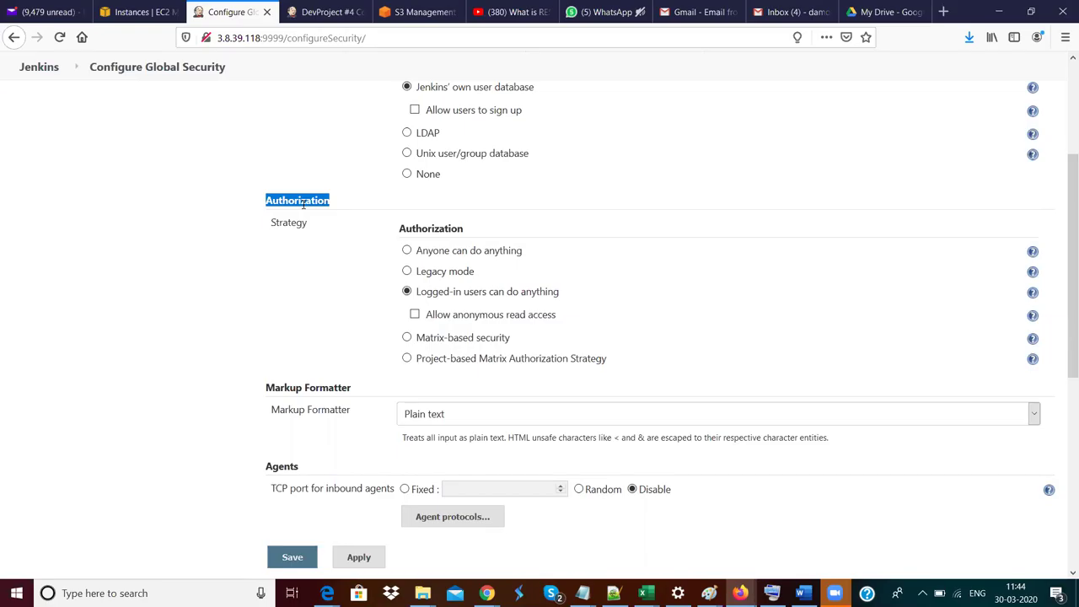
pyautogui.click(240, 311)
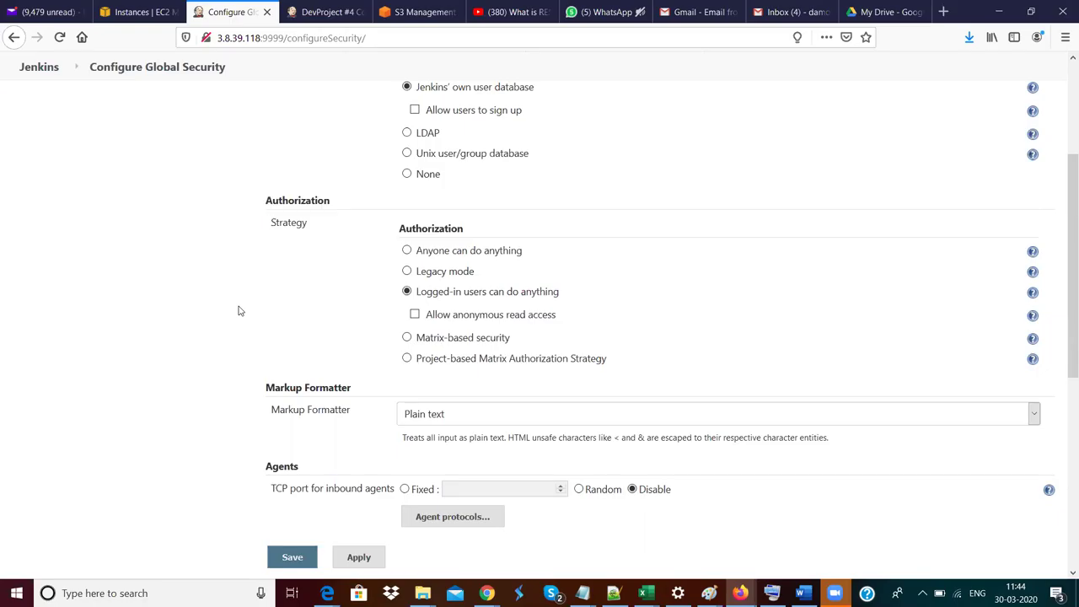
pyautogui.scroll(-3, 239, 311)
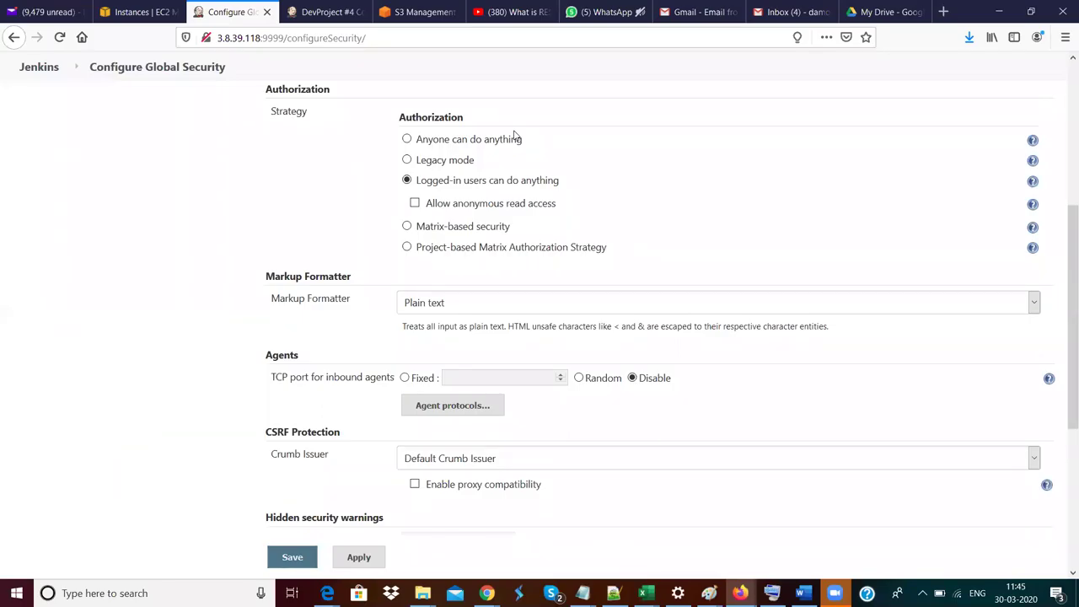
# Keep 'Logged-in users can do anything' authorization and save the global security settings
pyautogui.click(1034, 229)
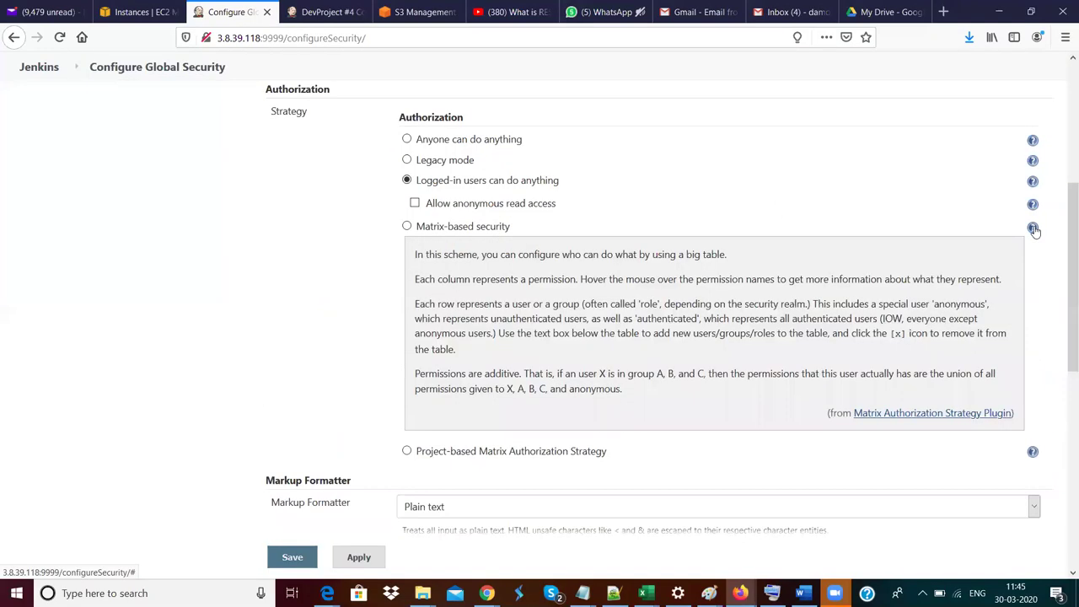
pyautogui.click(1034, 230)
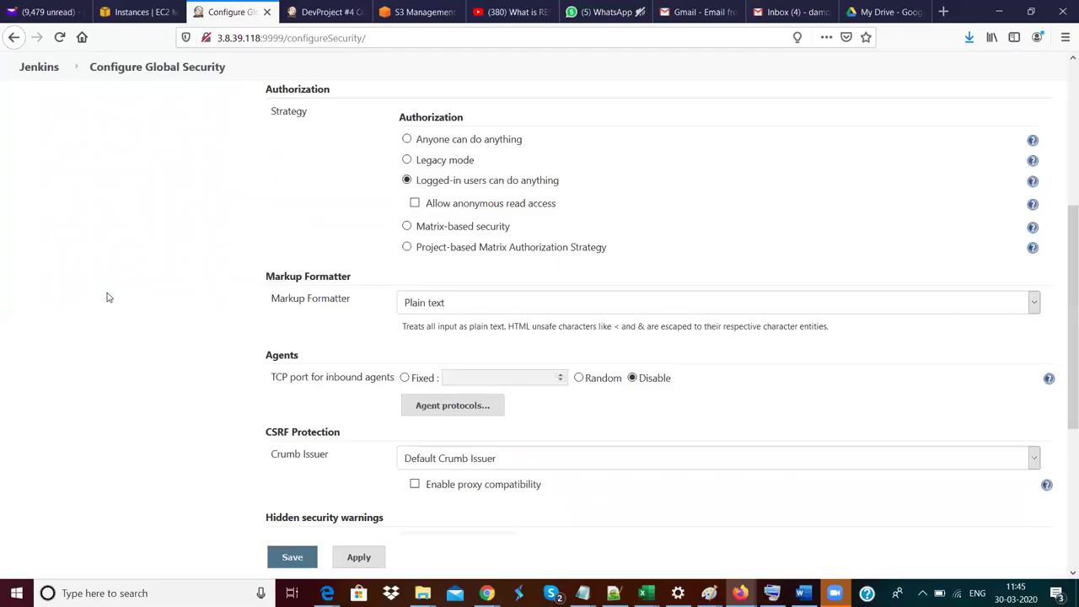
pyautogui.click(297, 560)
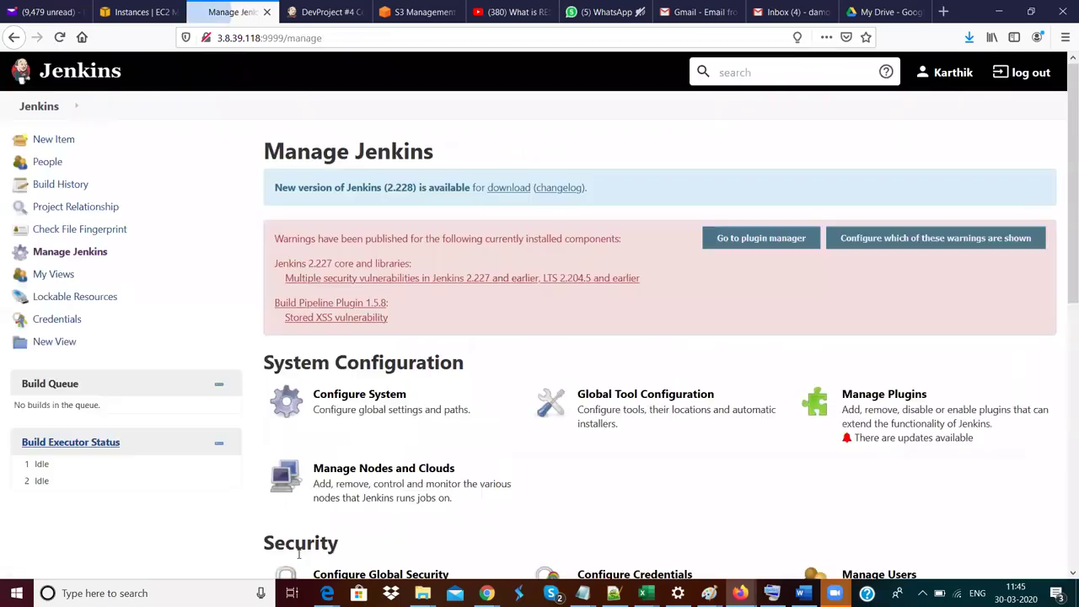
# Find the Role-based Authorization Strategy plugin under Available plugins and install it without restart
pyautogui.click(831, 405)
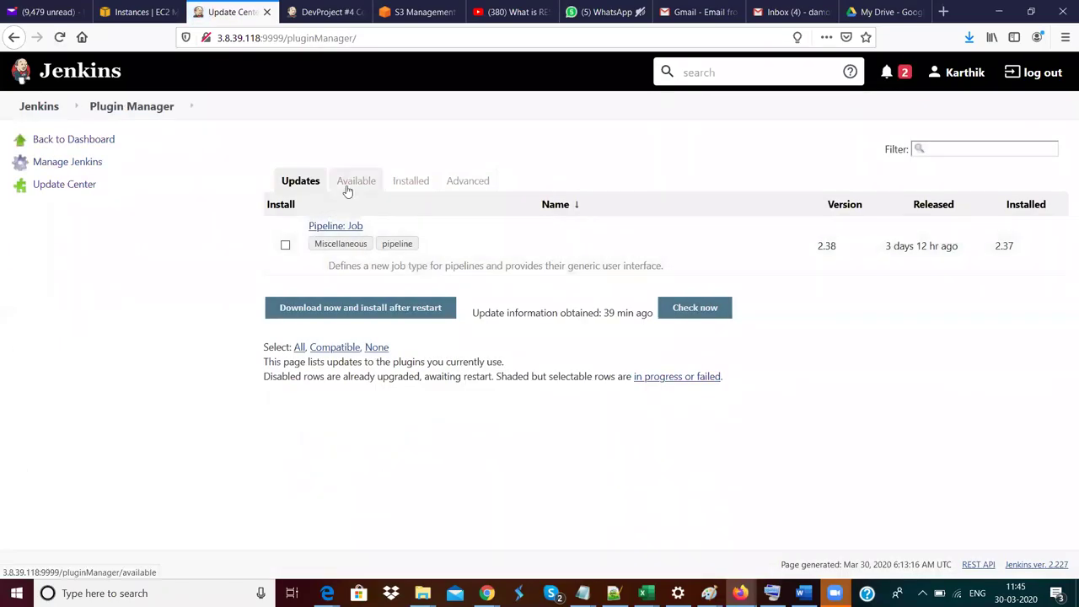
pyautogui.click(348, 190)
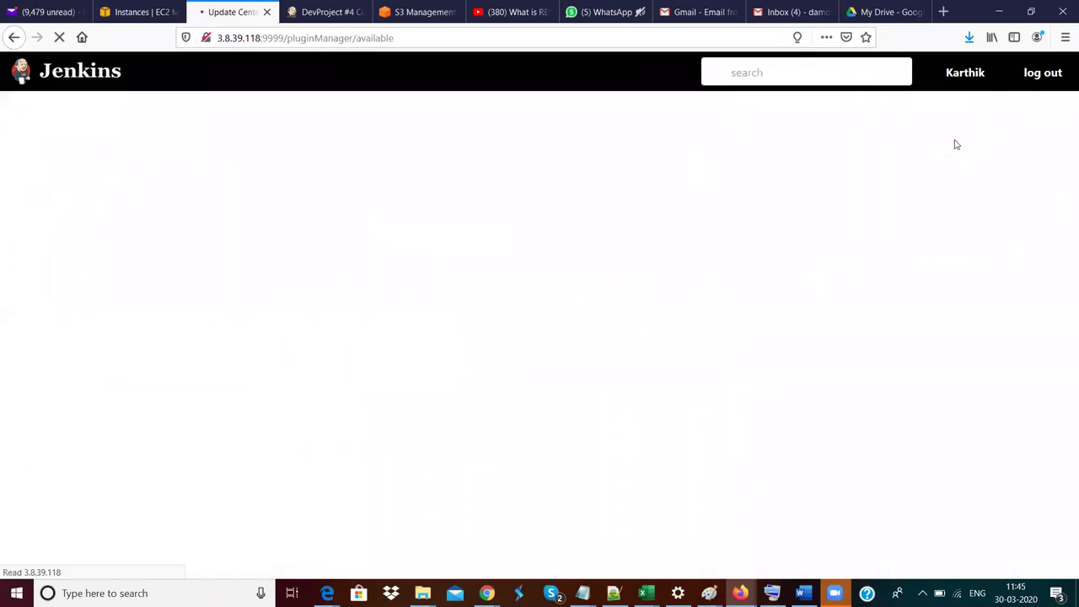
pyautogui.click(956, 152)
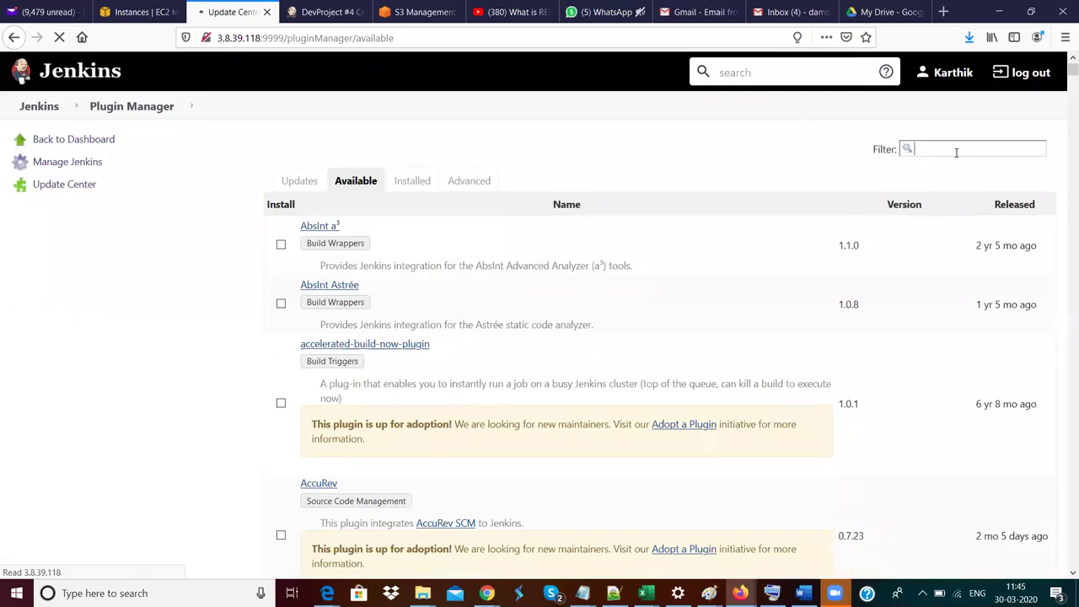
pyautogui.write('les')
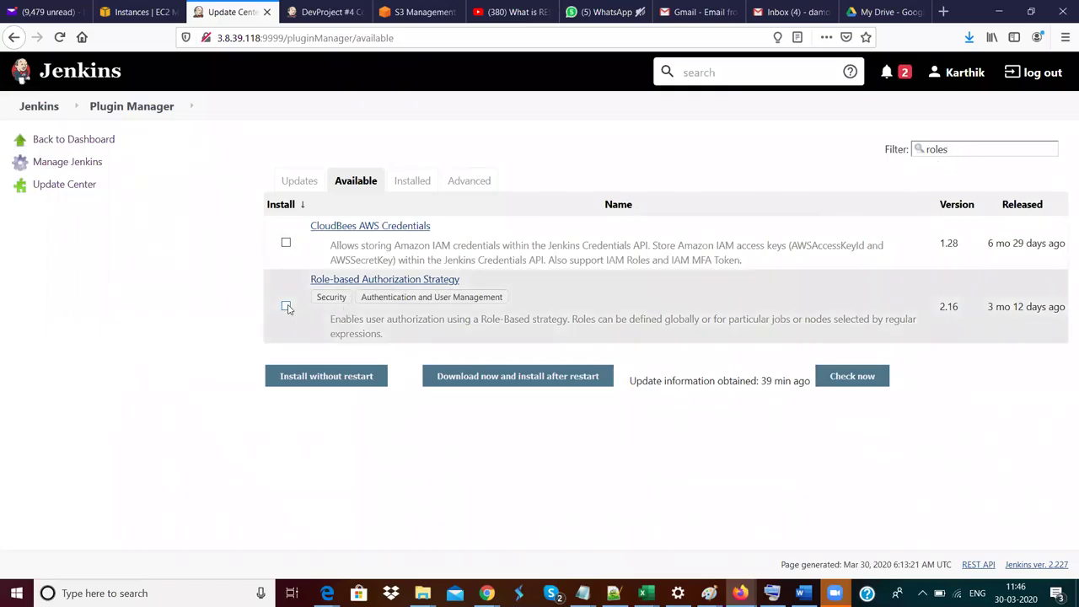
pyautogui.click(304, 377)
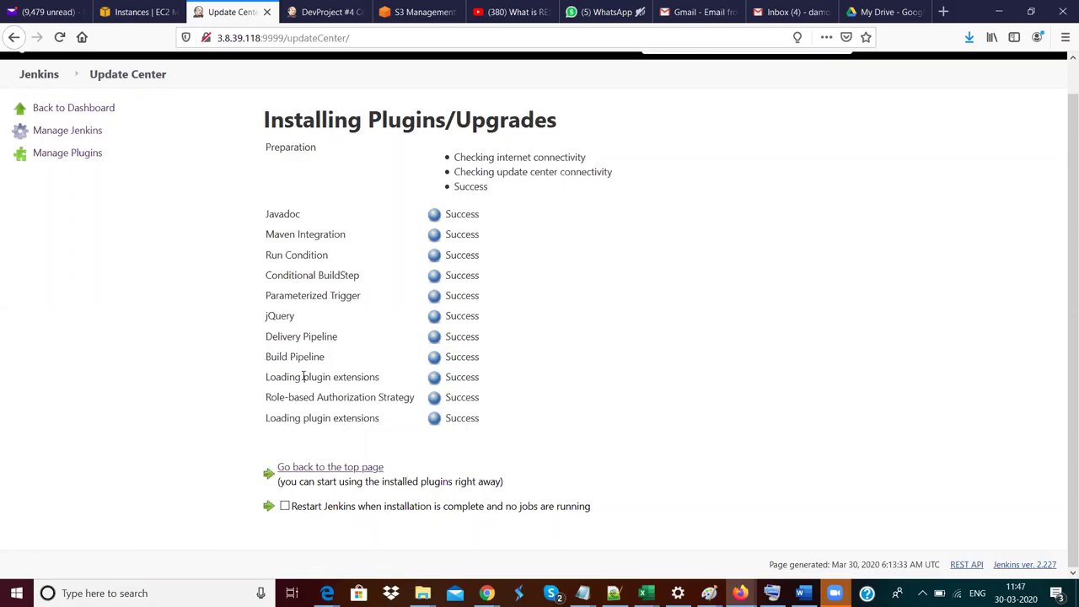
pyautogui.click(32, 79)
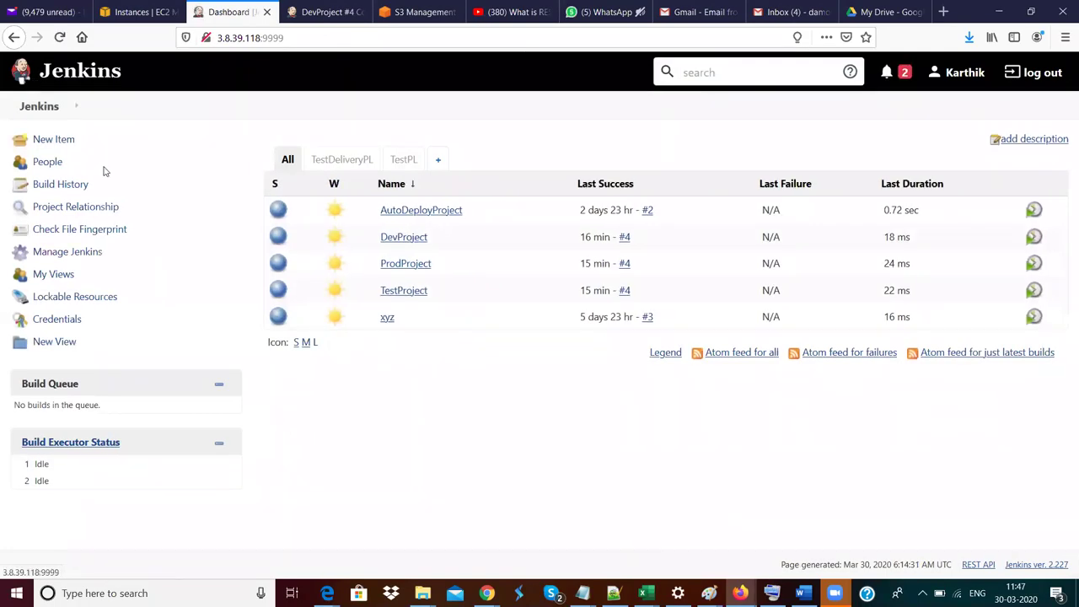
# Select Role-Based Strategy as the authorization in Configure Global Security and save
pyautogui.click(65, 254)
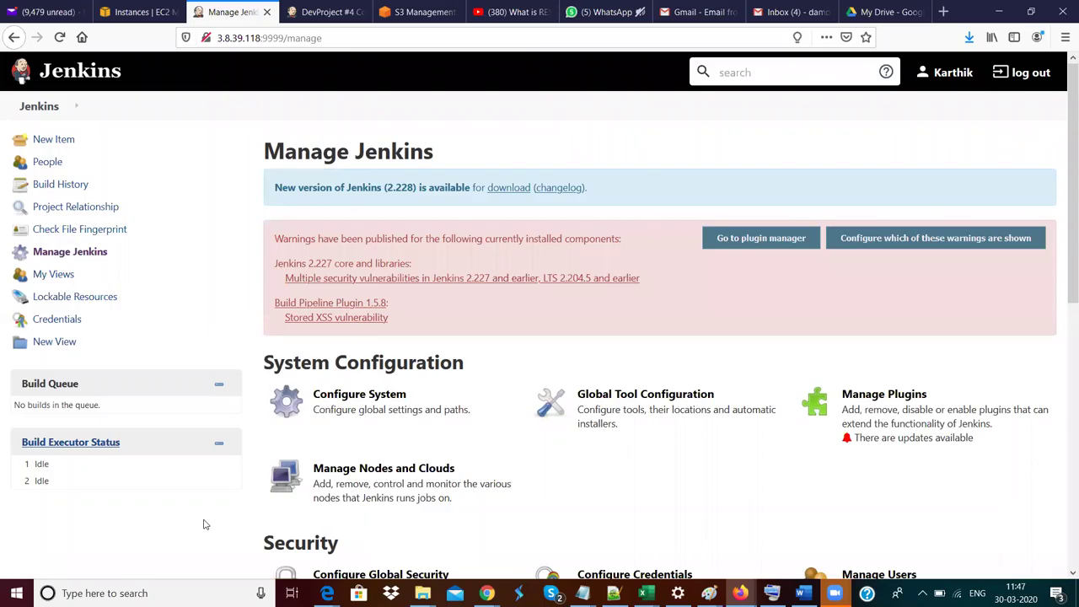
pyautogui.scroll(-4, 203, 525)
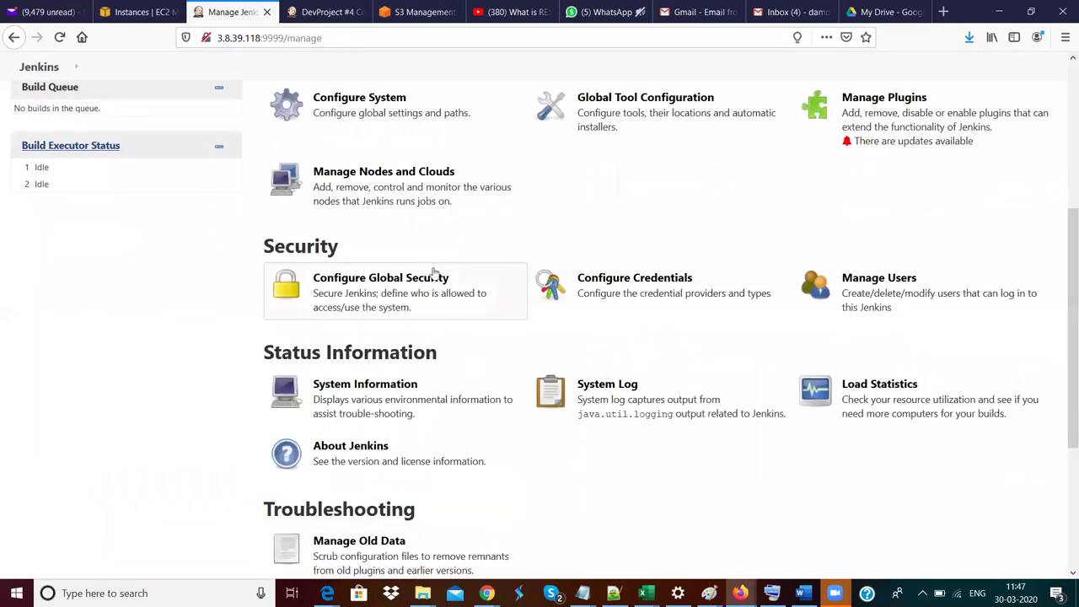
pyautogui.click(430, 278)
pyautogui.scroll(1, 428, 283)
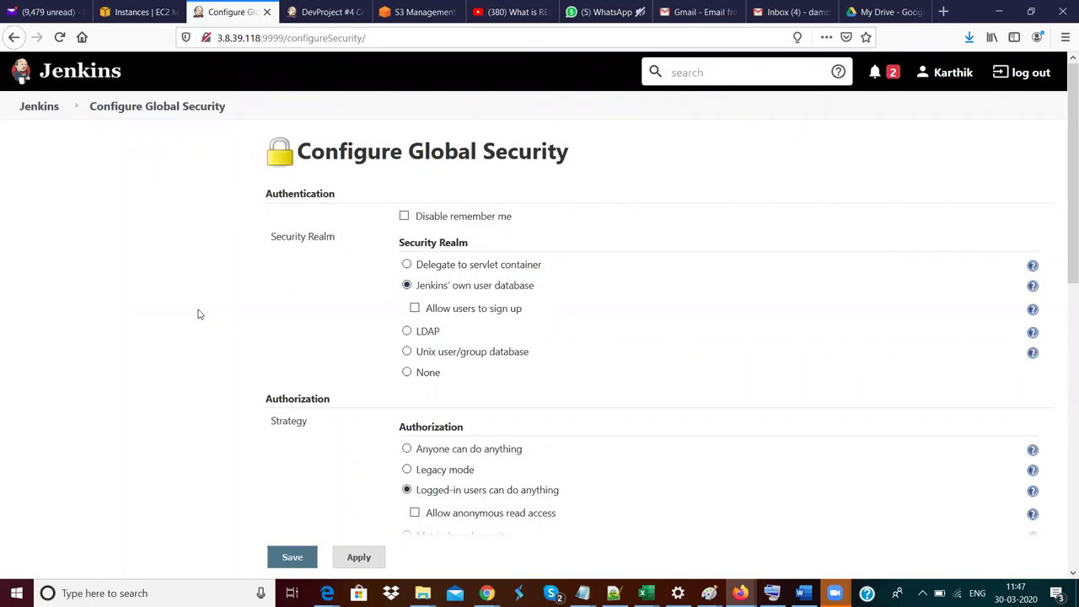
pyautogui.scroll(-5, 199, 314)
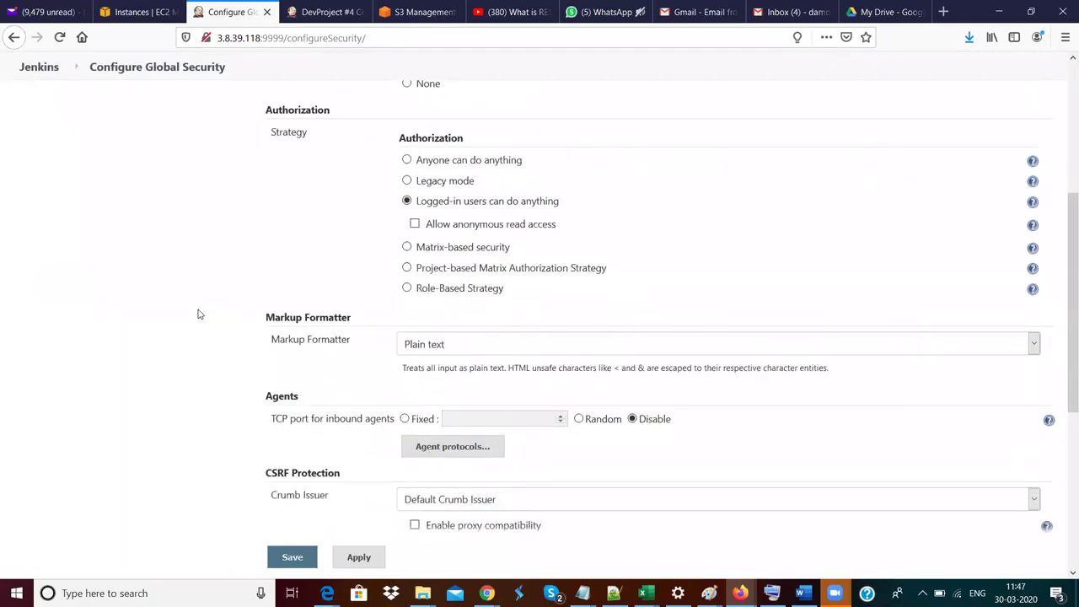
pyautogui.scroll(-1, 199, 314)
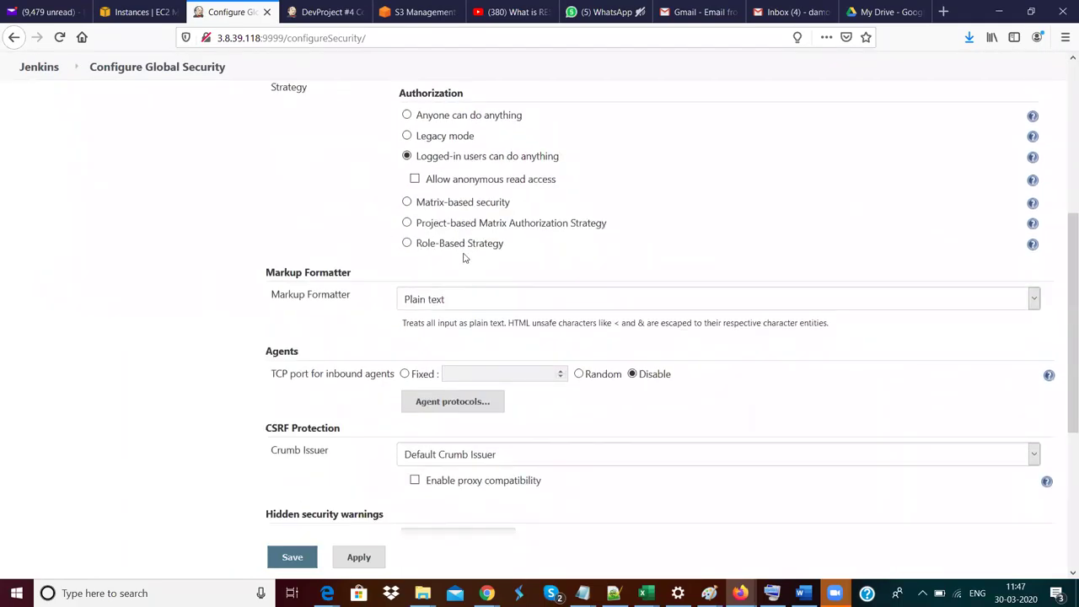
pyautogui.click(406, 244)
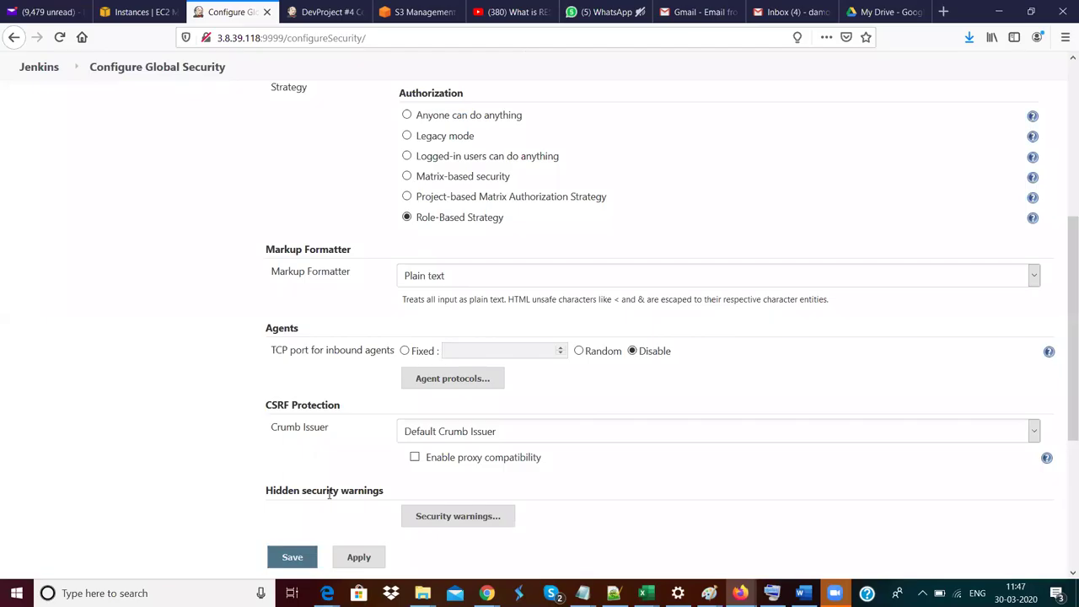
pyautogui.click(291, 558)
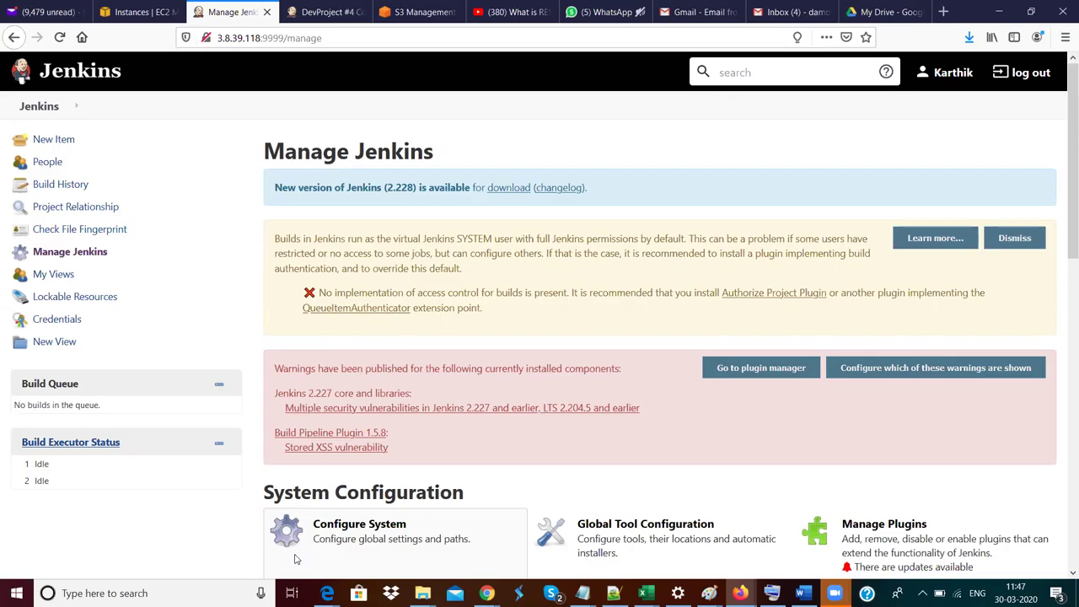
# Scroll to the Uncategorized section of Manage Jenkins and open Manage and Assign Roles
pyautogui.scroll(-5, 295, 559)
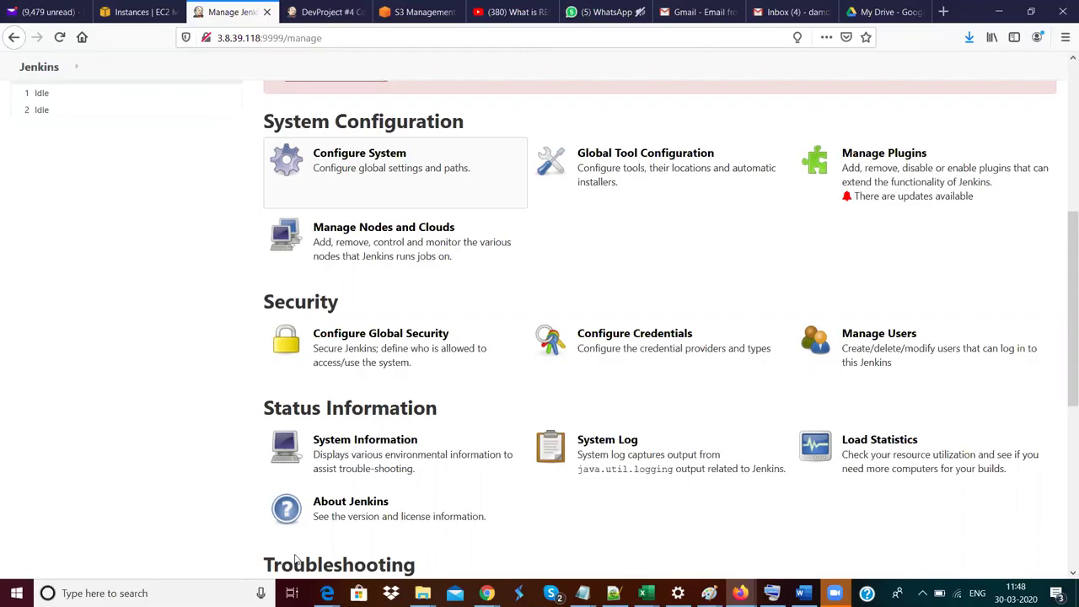
pyautogui.scroll(-5, 296, 559)
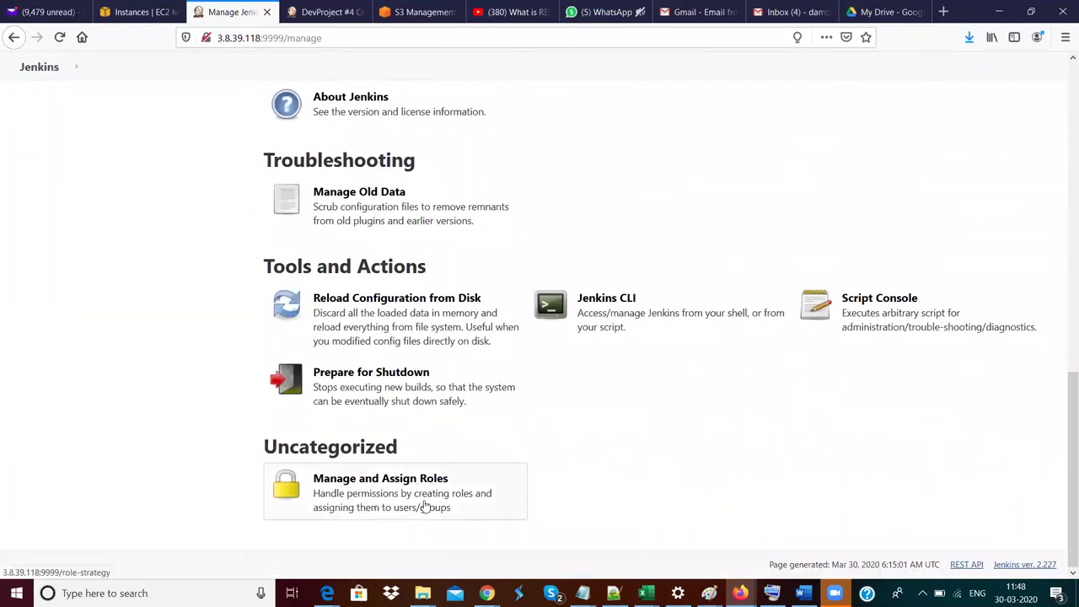
pyautogui.click(397, 508)
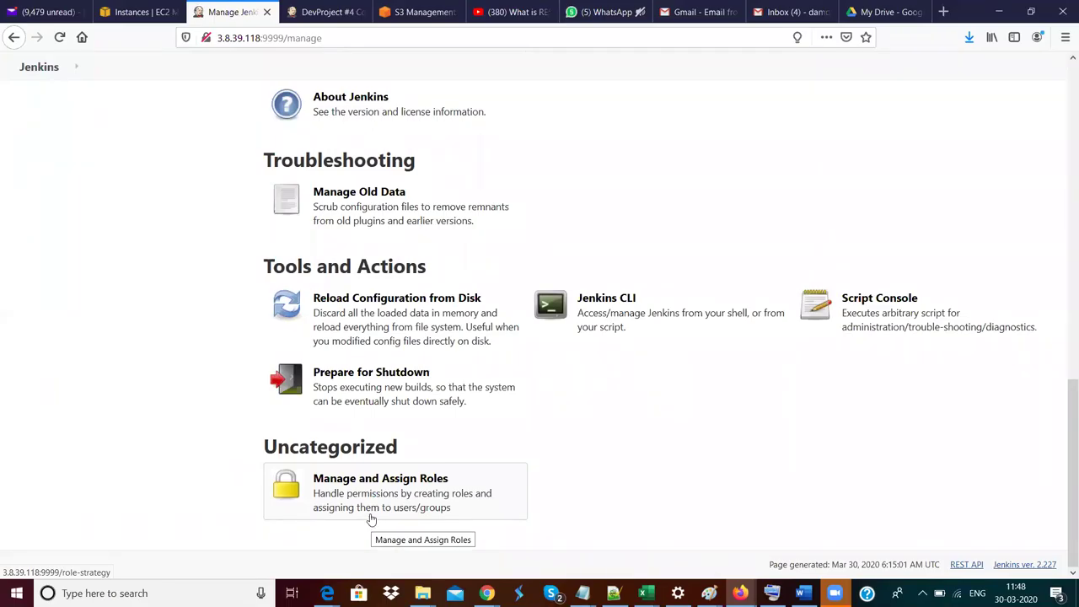
pyautogui.click(357, 498)
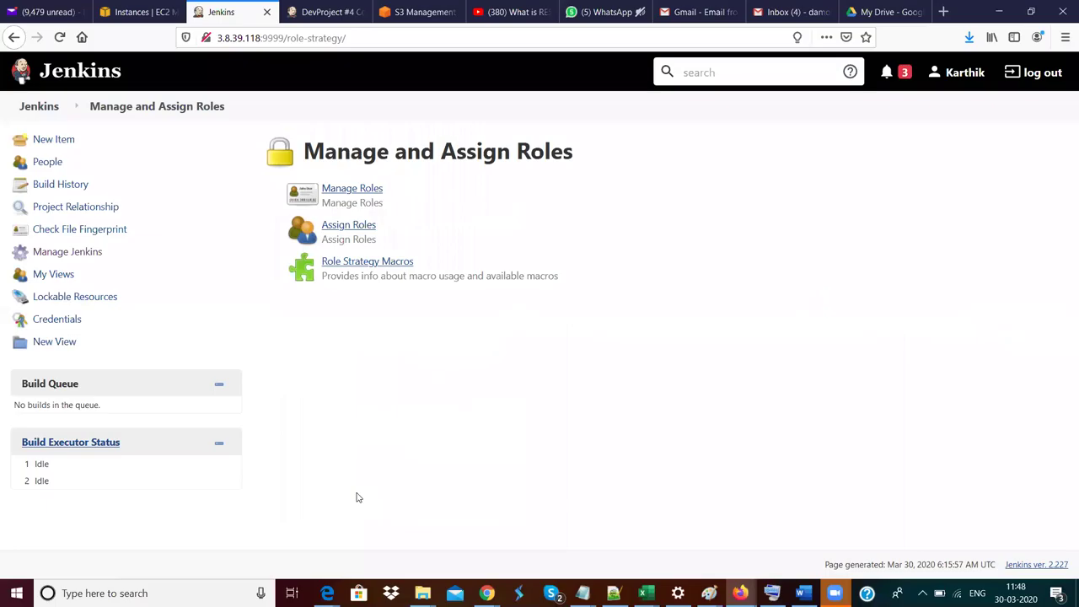
# Open Manage Roles and review the Global, Item and Node role tables, which only define admin
pyautogui.click(337, 193)
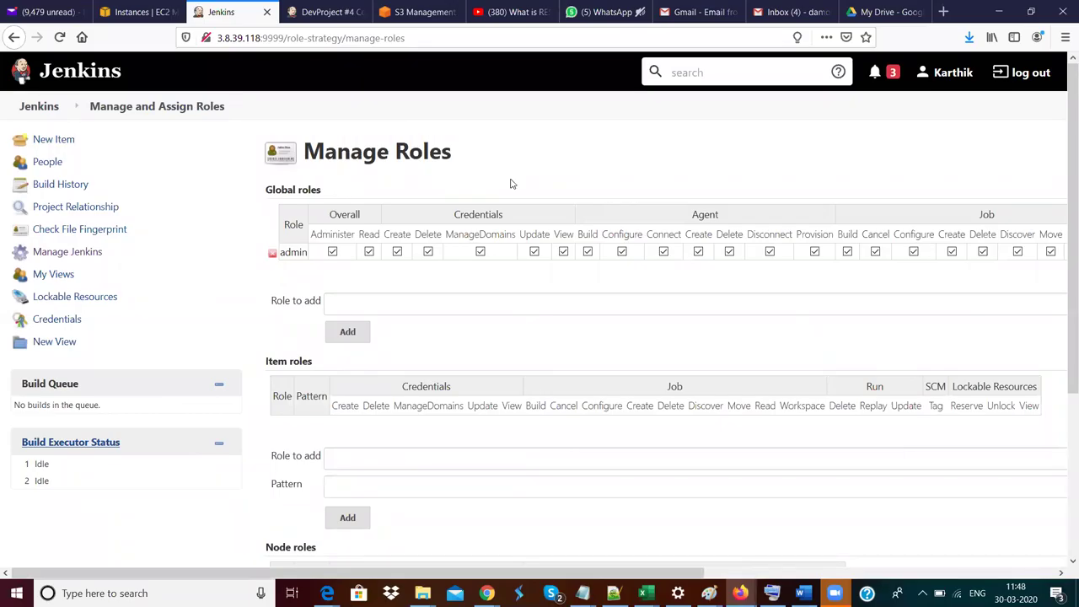
pyautogui.scroll(-2, 511, 184)
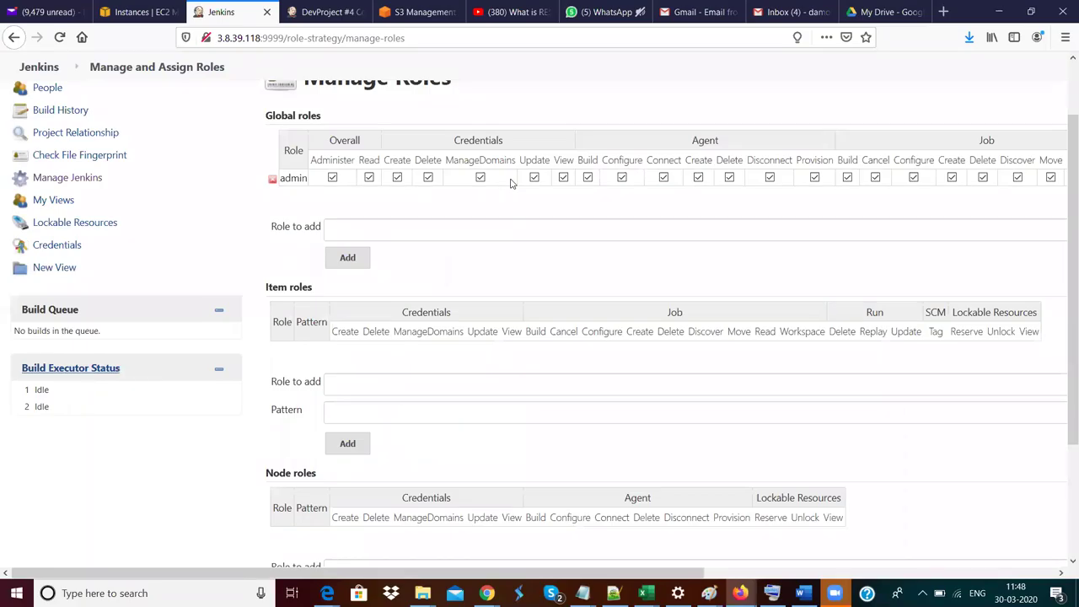
pyautogui.scroll(-2, 510, 184)
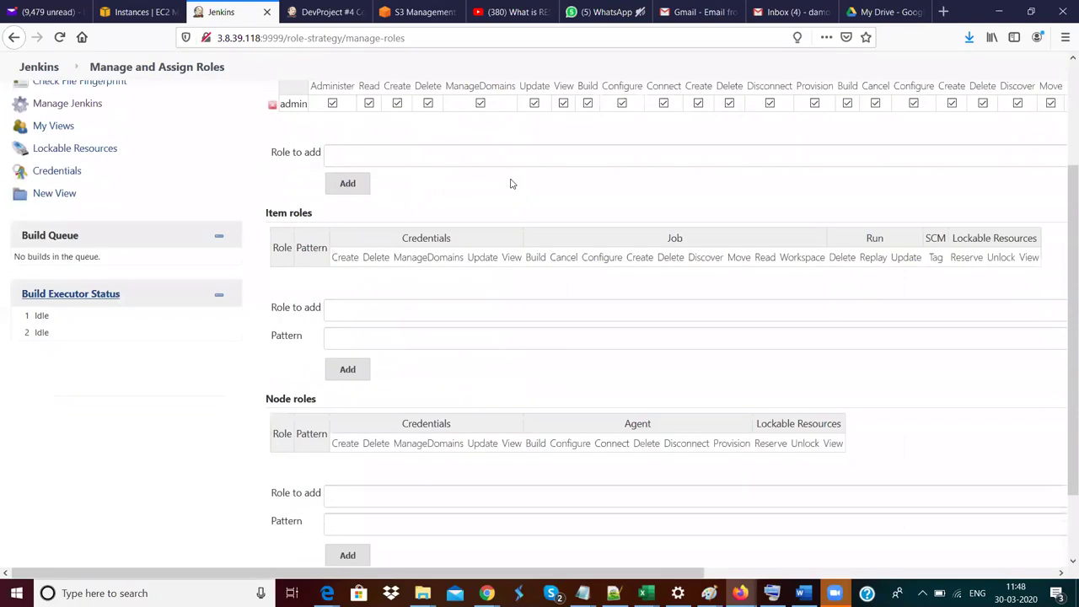
pyautogui.scroll(-2, 510, 184)
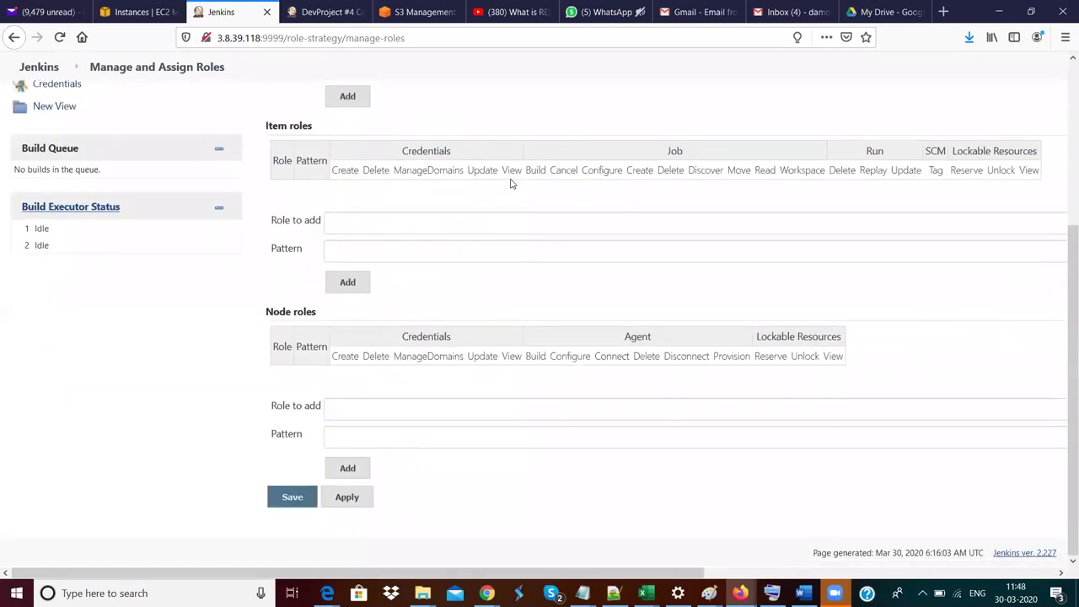
pyautogui.scroll(6, 510, 184)
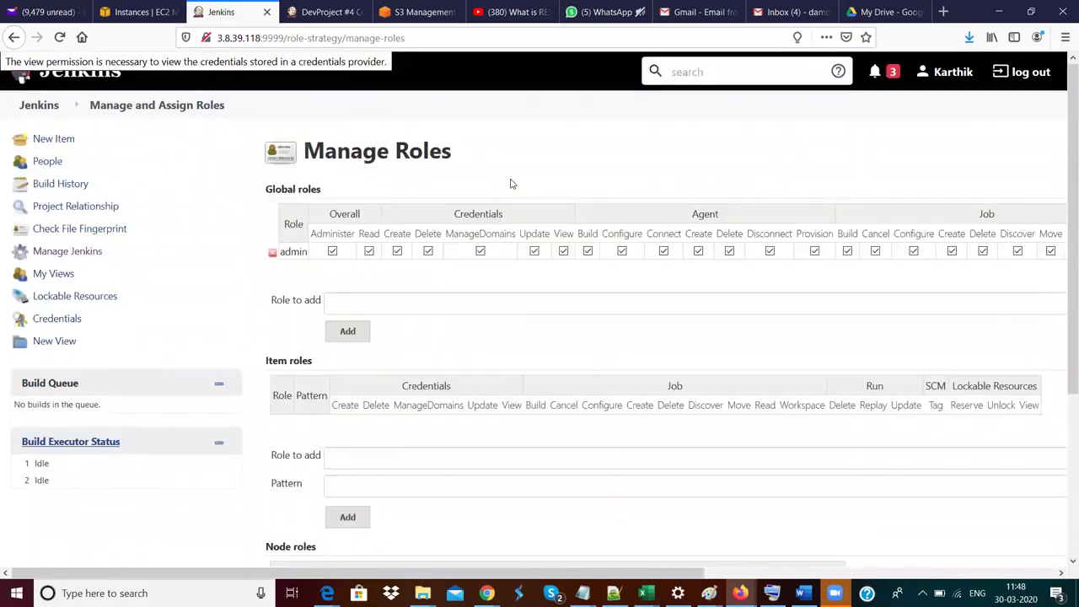
pyautogui.scroll(-4, 510, 184)
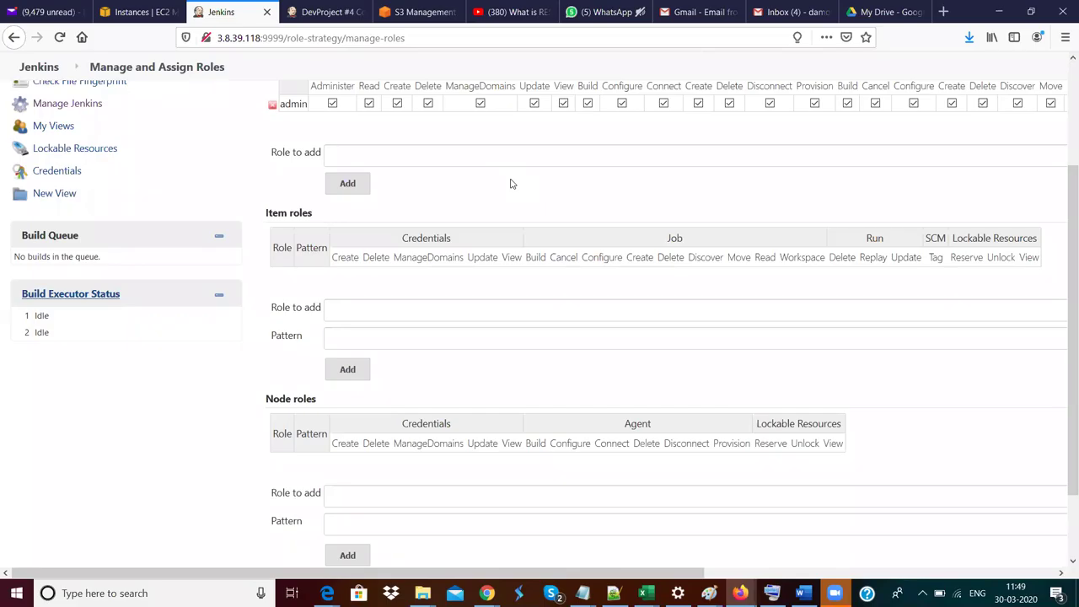
pyautogui.scroll(-2, 511, 184)
pyautogui.scroll(3, 510, 184)
pyautogui.scroll(2, 510, 184)
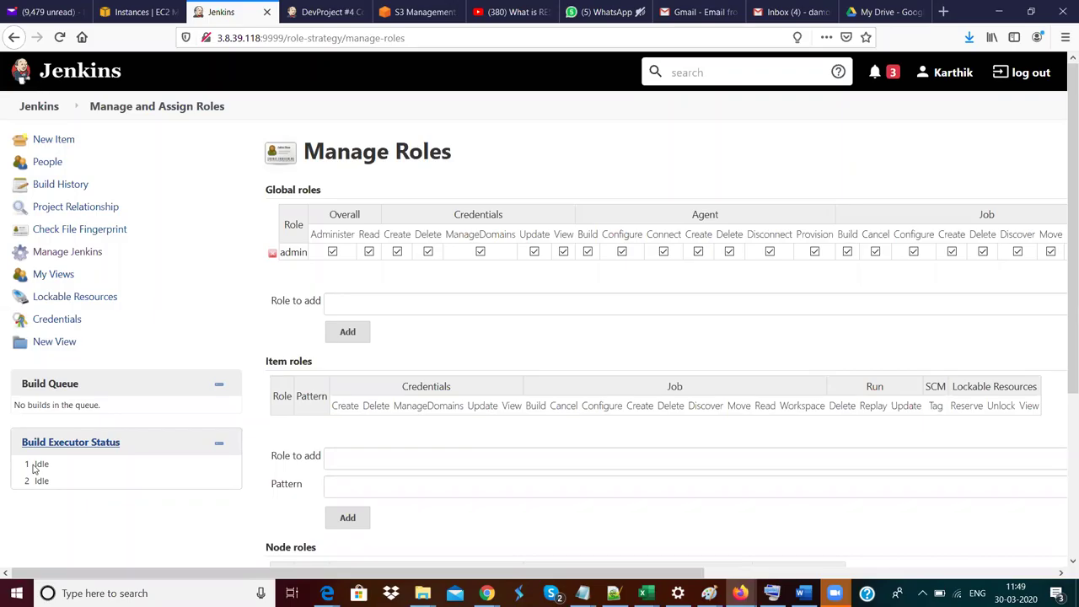
# Add a global role named Employees and clear the 'Role to add' field
pyautogui.doubleClick(276, 188)
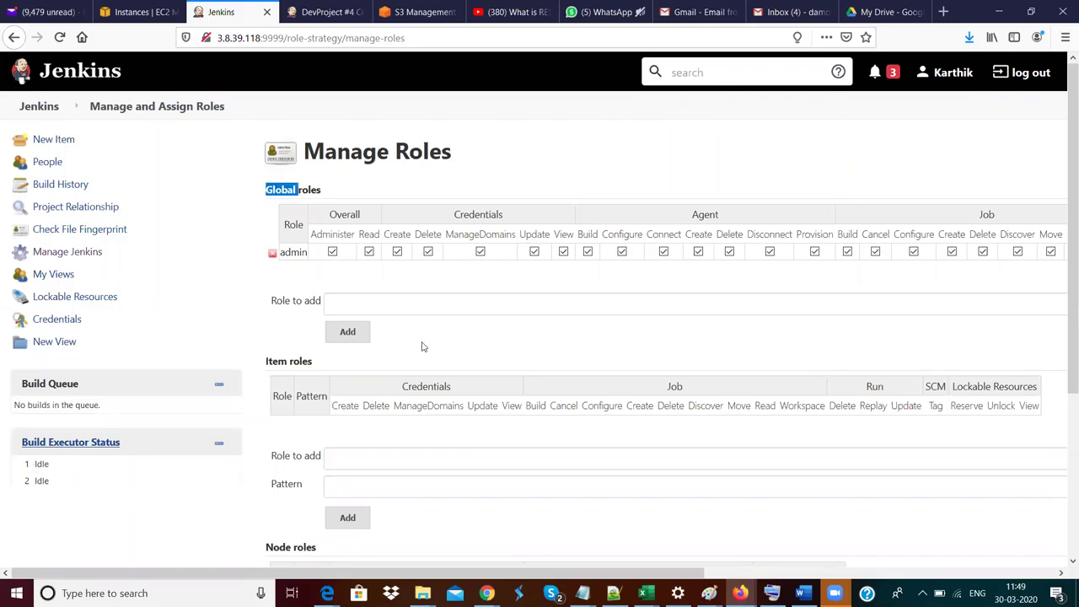
pyautogui.click(356, 303)
pyautogui.write('Employees')
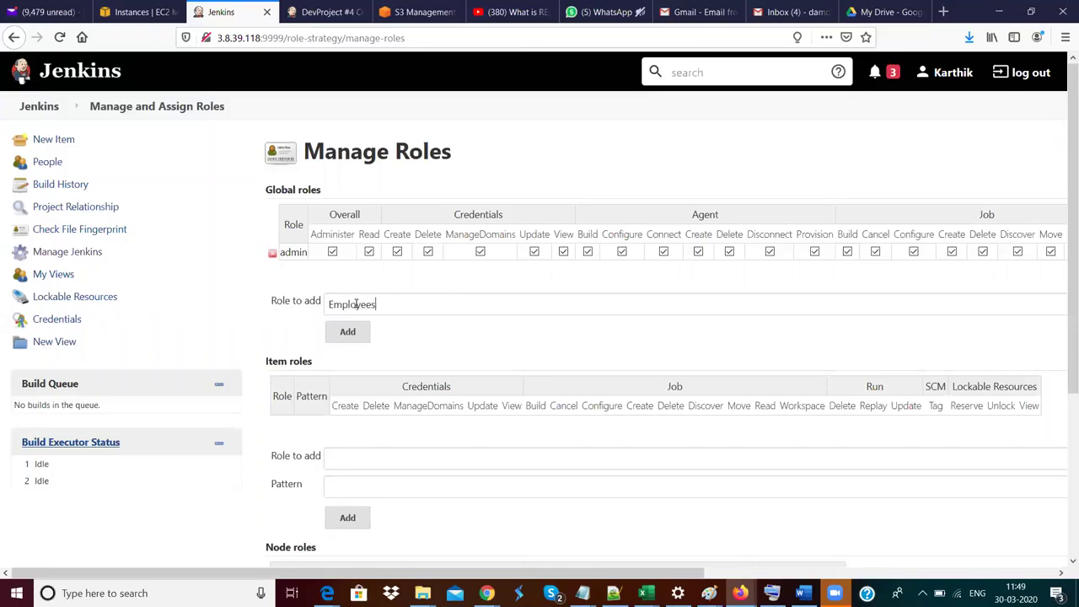
pyautogui.click(355, 338)
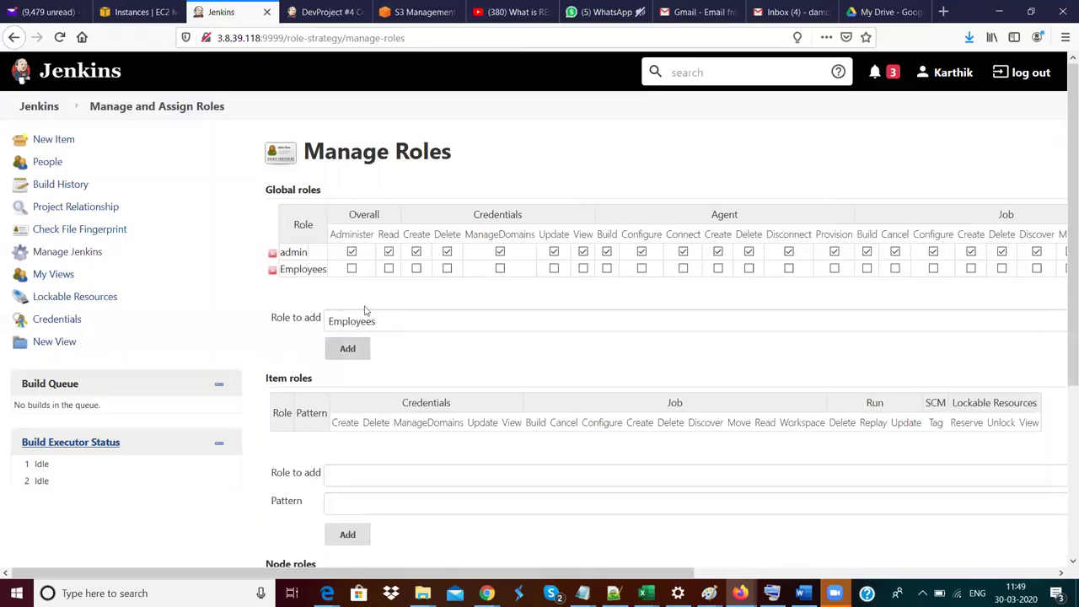
pyautogui.hotkey('ctrl', 'a')
pyautogui.press('BackSpace')
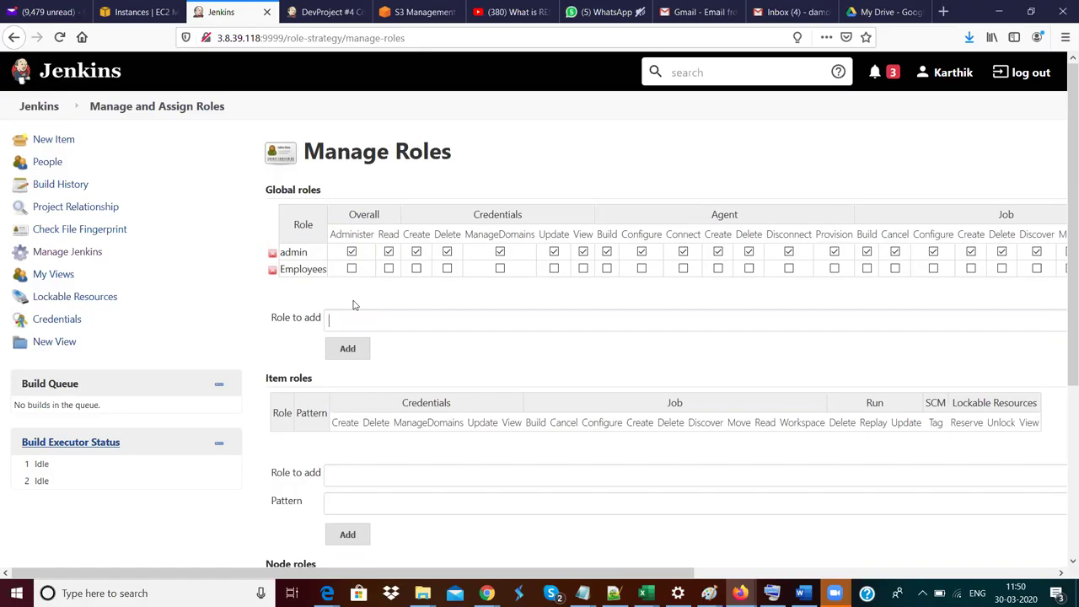
# Tick Overall Read, Job Read and View Read for the Employees global role
pyautogui.click(388, 269)
pyautogui.moveTo(341, 577); pyautogui.dragTo(785, 573)
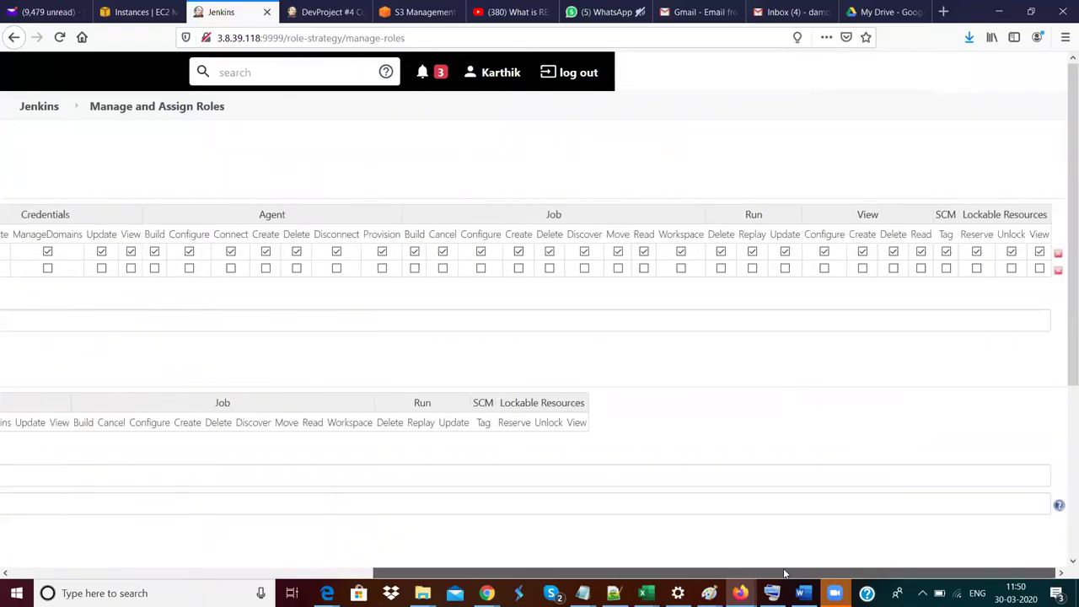
pyautogui.doubleClick(554, 214)
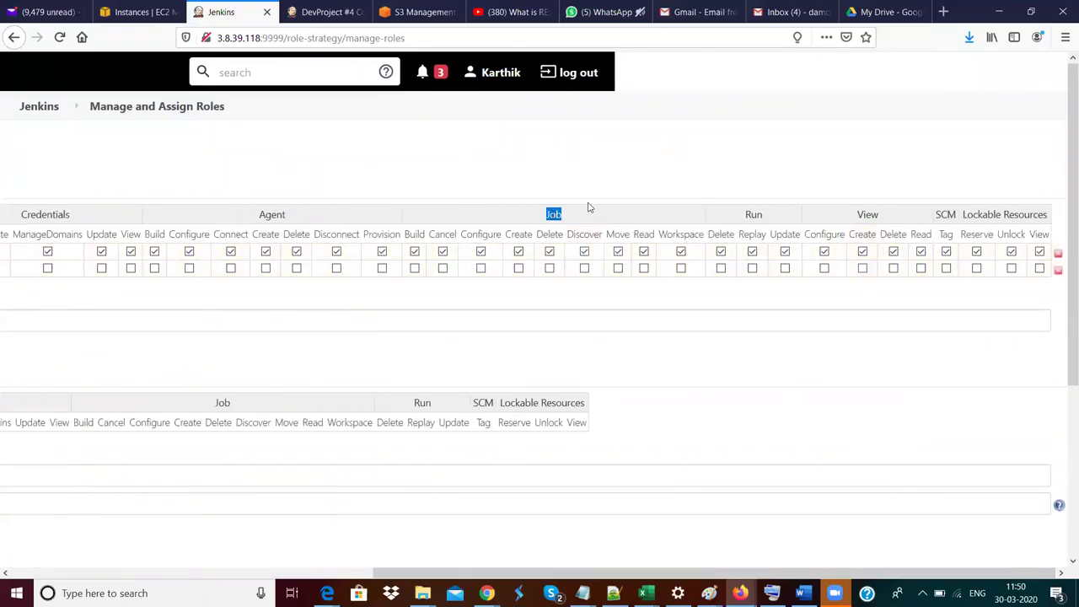
pyautogui.click(645, 269)
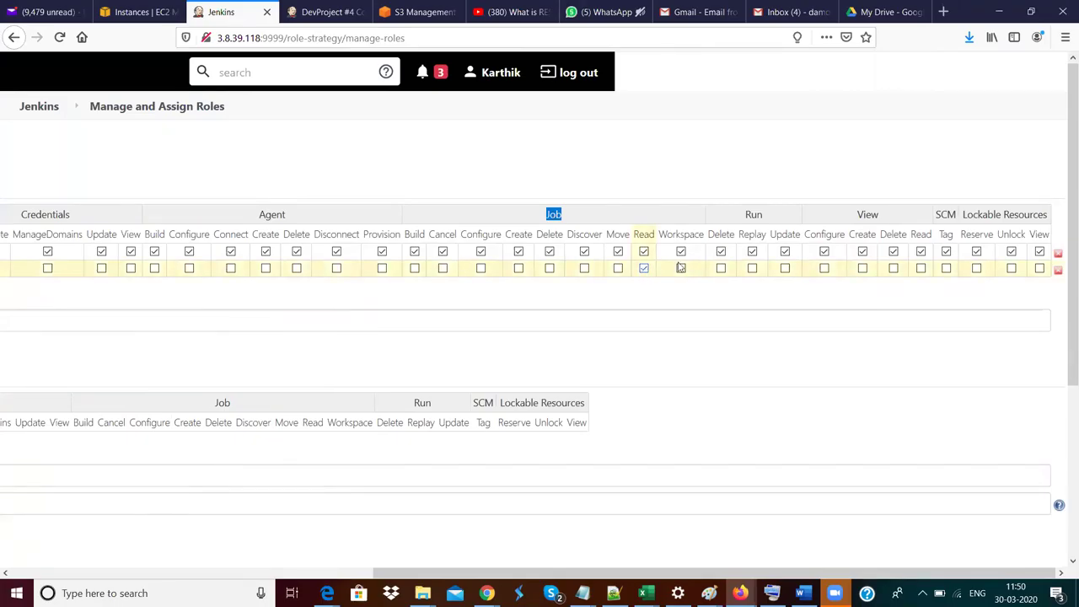
pyautogui.click(921, 268)
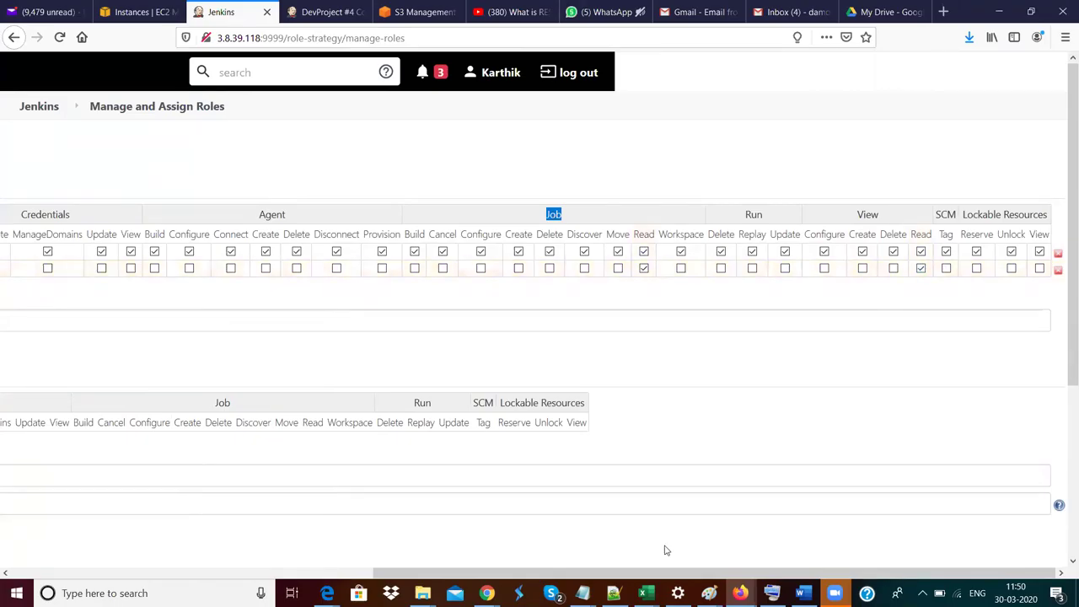
pyautogui.moveTo(657, 574); pyautogui.dragTo(210, 582)
pyautogui.click(229, 499)
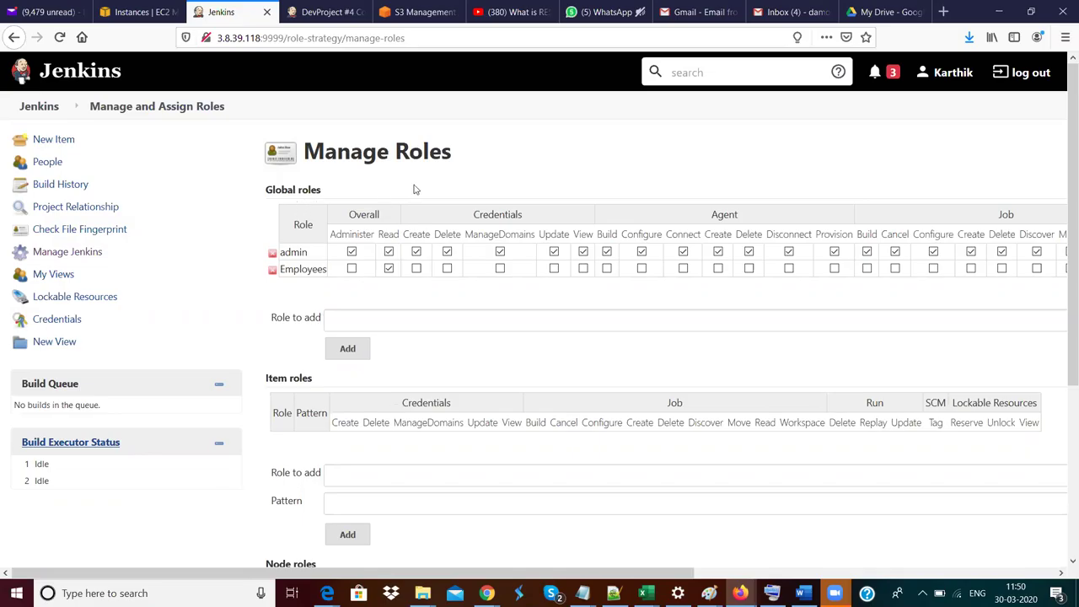
# Enter item role Developer with pattern Dev.* and select the pattern for copying
pyautogui.scroll(-5, 414, 189)
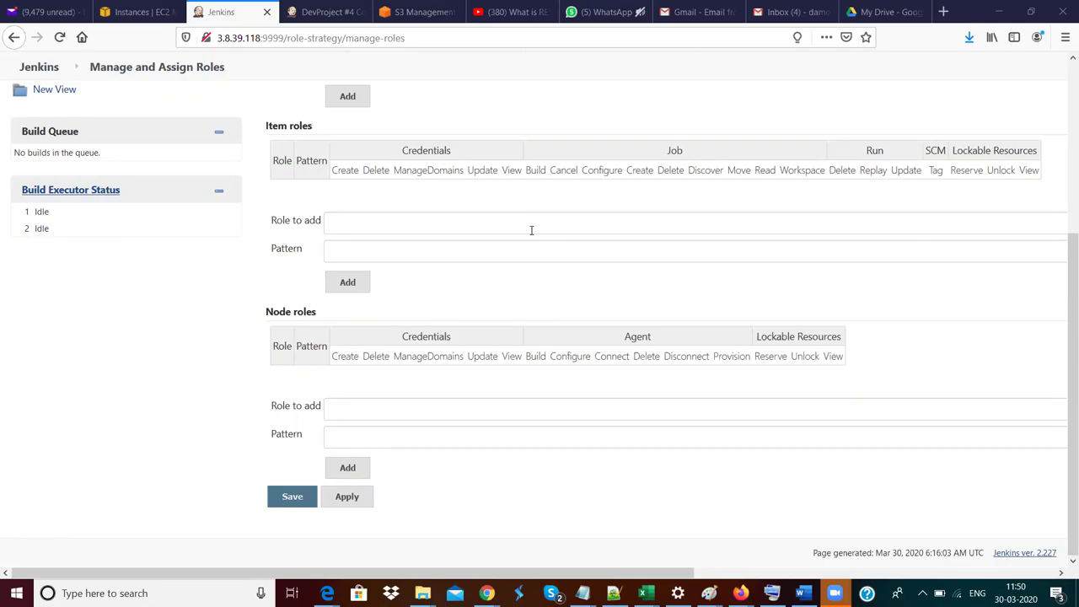
pyautogui.click(438, 225)
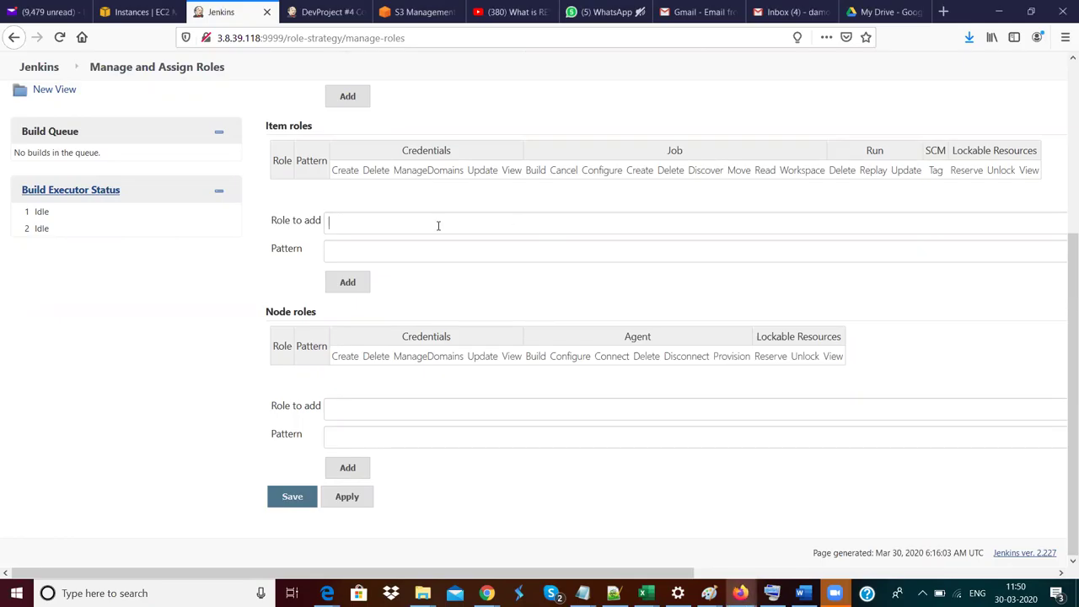
pyautogui.write('Developer')
pyautogui.click(344, 252)
pyautogui.write('Dev.*')
pyautogui.hotkey('ctrl', 'a')
pyautogui.hotkey('ctrl', 'c')
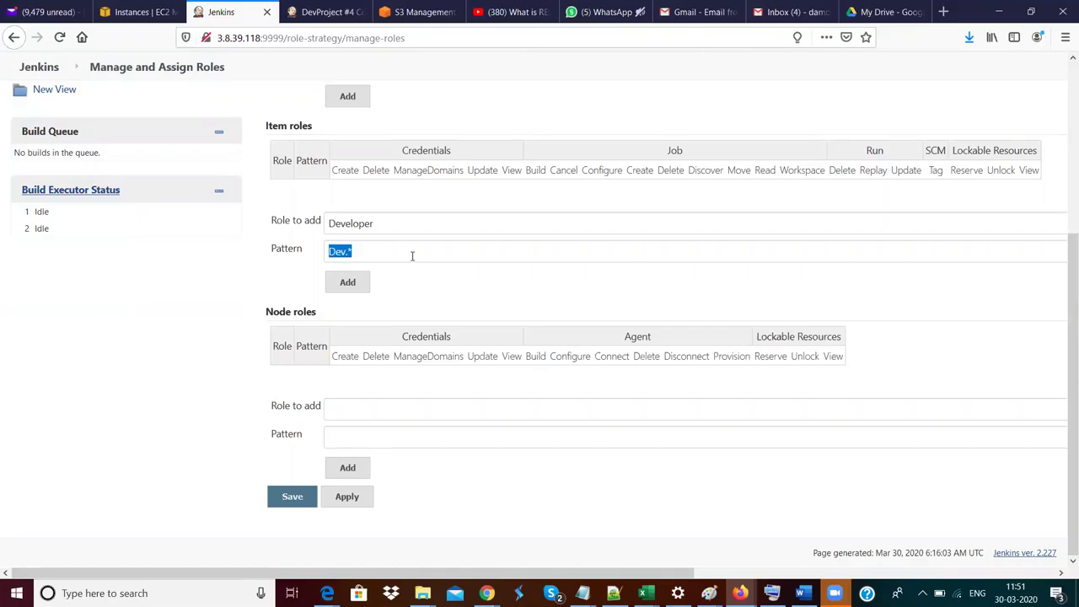
pyautogui.hotkey('alt', 'Tab')
pyautogui.hotkey('alt', 'Tab')
pyautogui.hotkey('alt', 'Tab')
pyautogui.hotkey('alt', 'Tab')
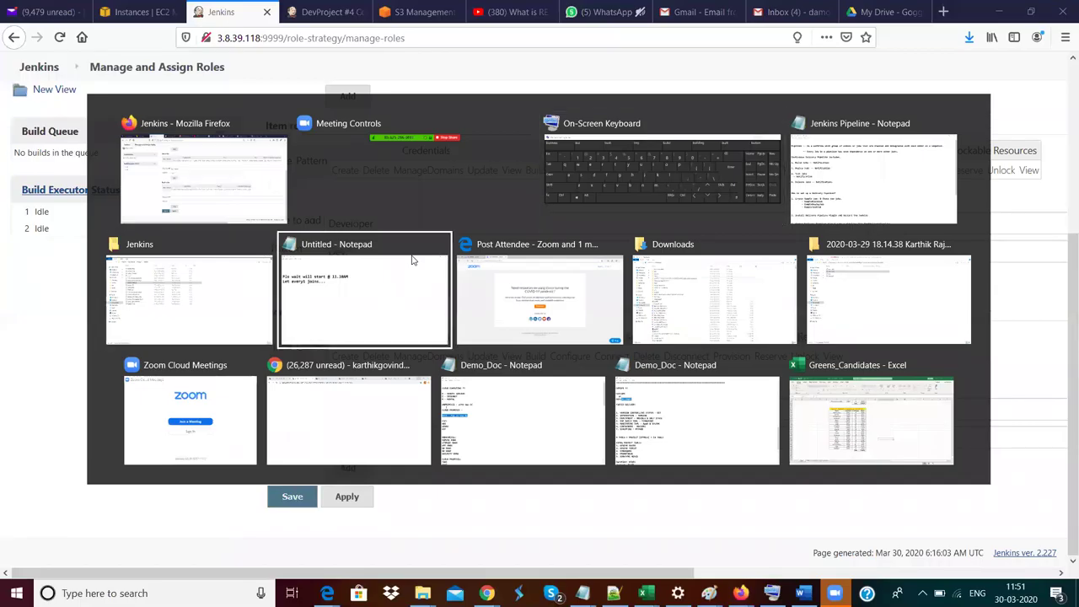
# Replace the Notepad contents with the pasted Dev.* pattern, then return to Jenkins
pyautogui.hotkey('ctrl', 'a')
pyautogui.press('Delete')
pyautogui.press('Return')
pyautogui.press('Return')
pyautogui.hotkey('ctrl', 'v')
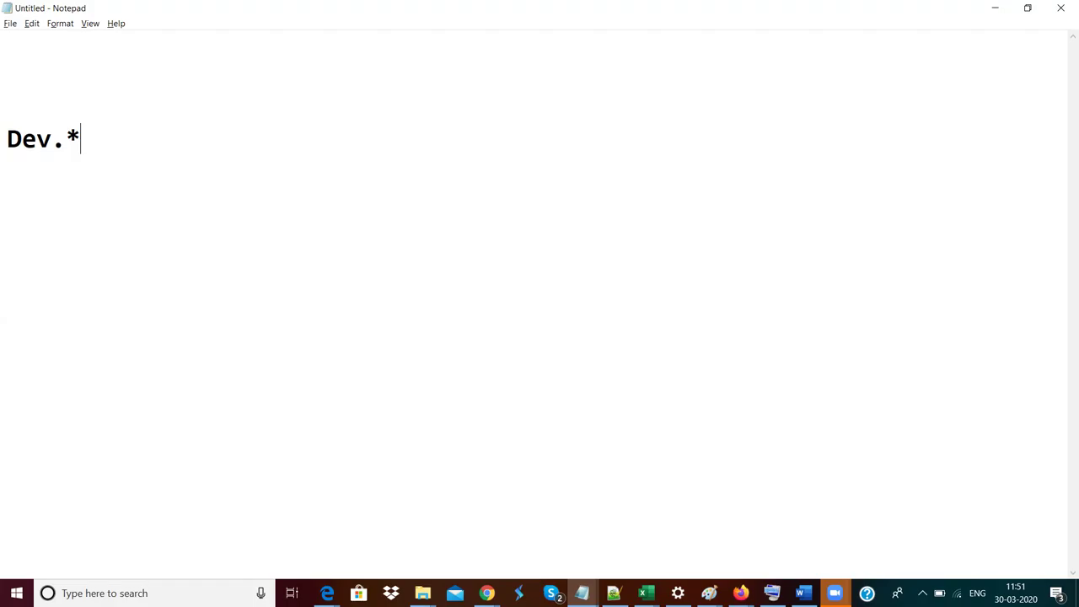
pyautogui.hotkey('alt', 'Tab')
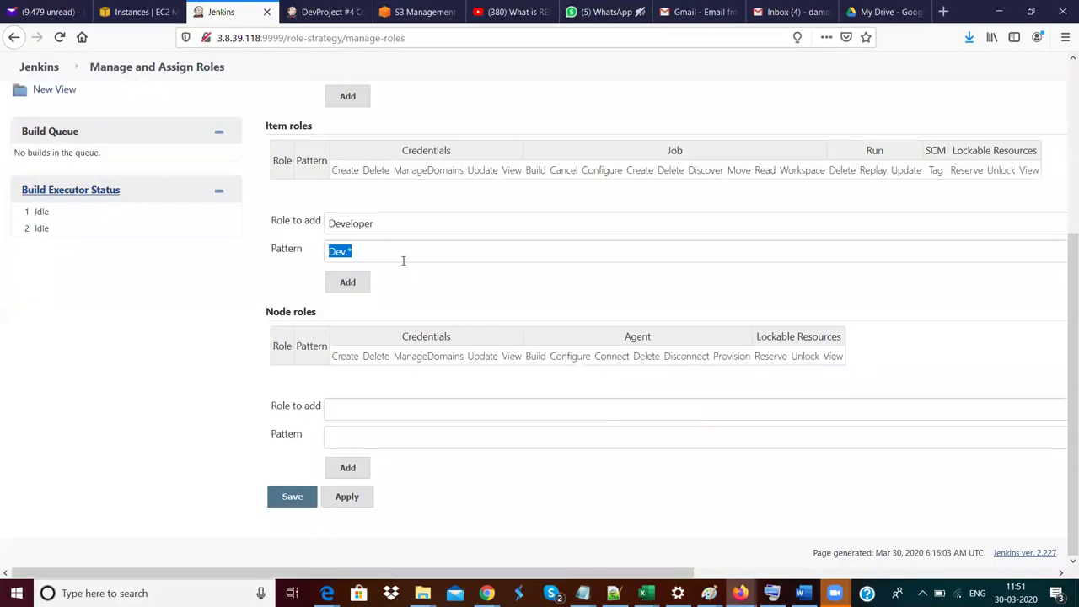
# Add the Developer item role with pattern Dev.*
pyautogui.click(402, 258)
pyautogui.doubleClick(332, 223)
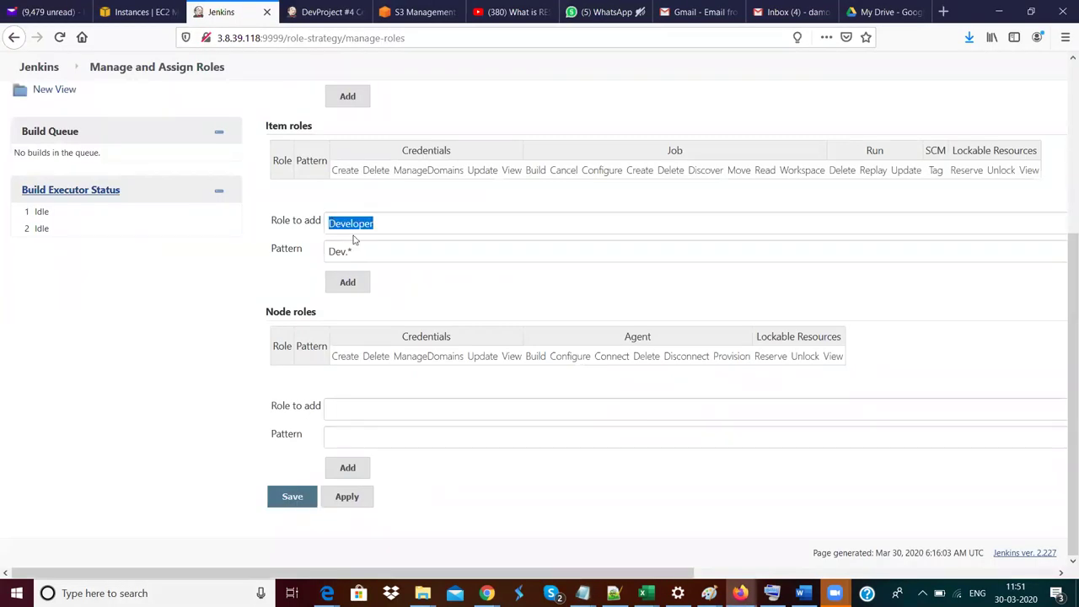
pyautogui.click(346, 281)
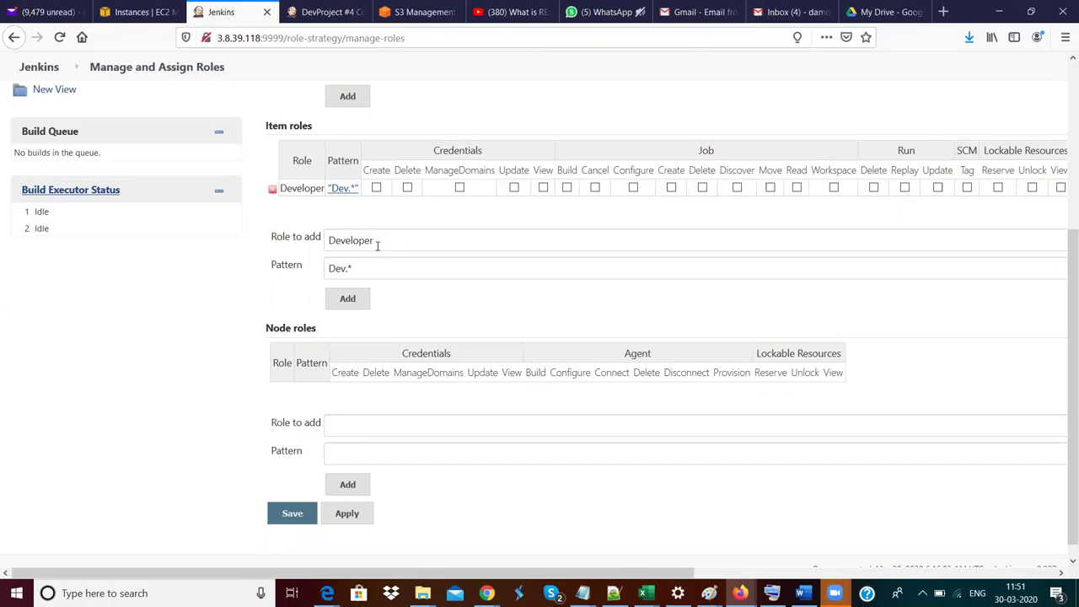
# Change the new item role to Tester with pattern Test.*
pyautogui.moveTo(376, 241); pyautogui.dragTo(271, 246)
pyautogui.write('Tester')
pyautogui.moveTo(346, 268); pyautogui.dragTo(296, 269)
pyautogui.write('Test')
pyautogui.hotkey('ctrl', 's')
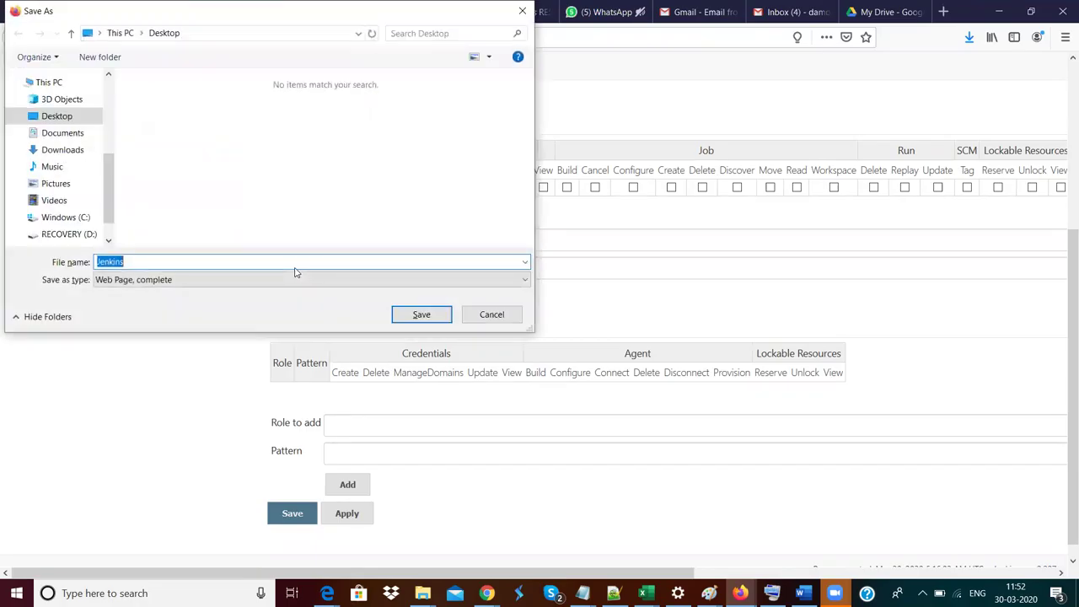
pyautogui.press('Escape')
# Copy the Test.* pattern into Notepad on a new line below Dev.*
pyautogui.hotkey('ctrl', 'a')
pyautogui.hotkey('ctrl', 'c')
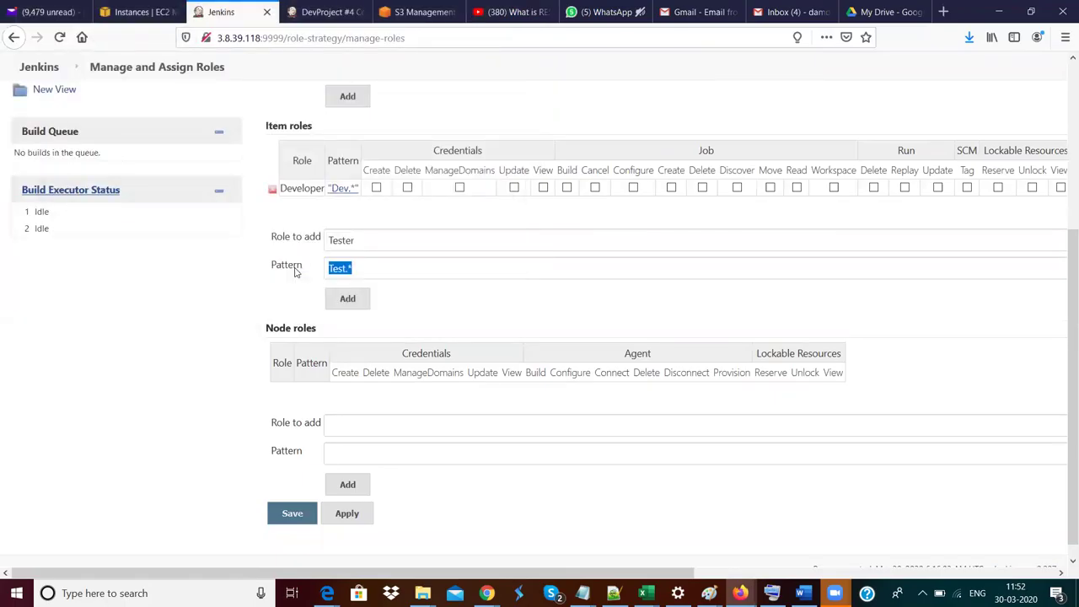
pyautogui.hotkey('alt', 'Tab')
pyautogui.press('Return')
pyautogui.press('Return')
pyautogui.hotkey('ctrl', 'v')
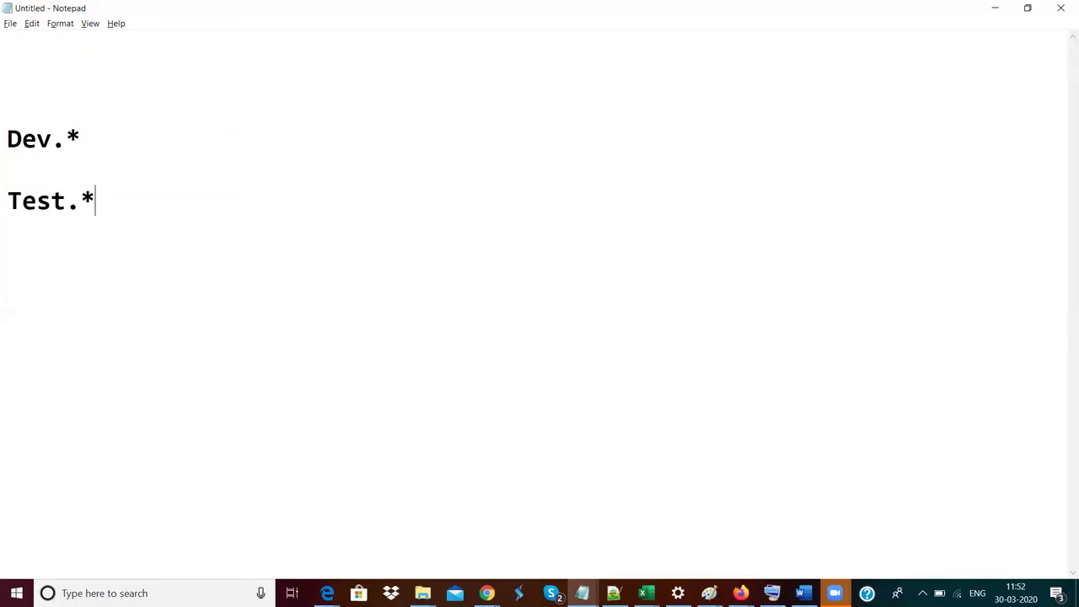
# Switch from the Notepad notes back to the Jenkins Manage Roles page in Firefox
pyautogui.hotkey('alt', 'Tab')
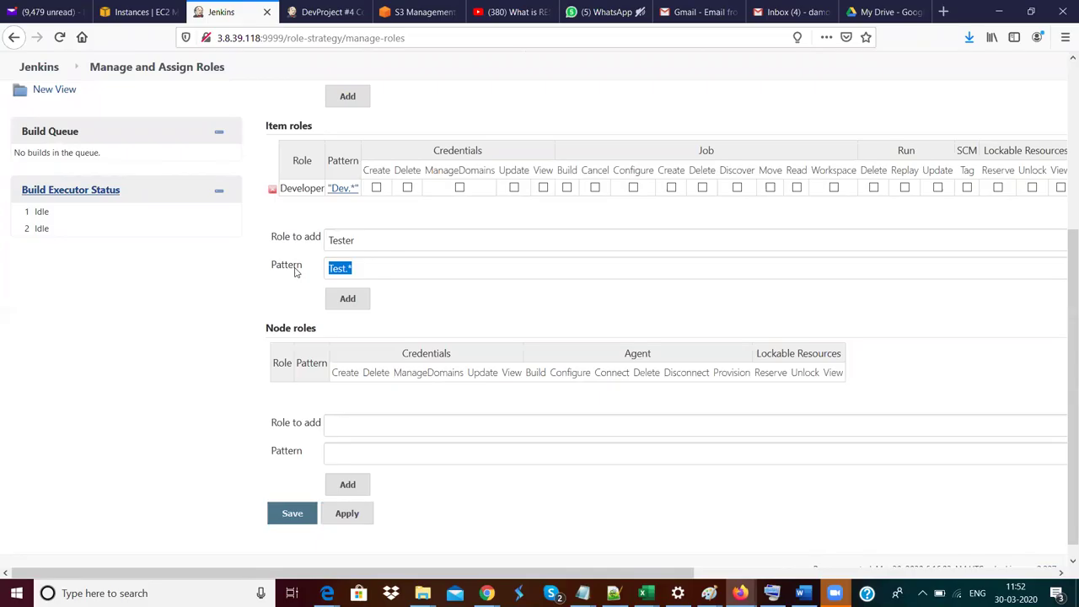
# Add the Tester item role with pattern Test.* and clear the leftover name and pattern fields
pyautogui.click(361, 298)
pyautogui.moveTo(370, 267); pyautogui.dragTo(264, 250)
pyautogui.press('BackSpace')
pyautogui.press('Tab')
pyautogui.press('BackSpace')
# Grant the Developer item role every permission, from Credentials Create through Lockable Resources View
pyautogui.click(376, 187)
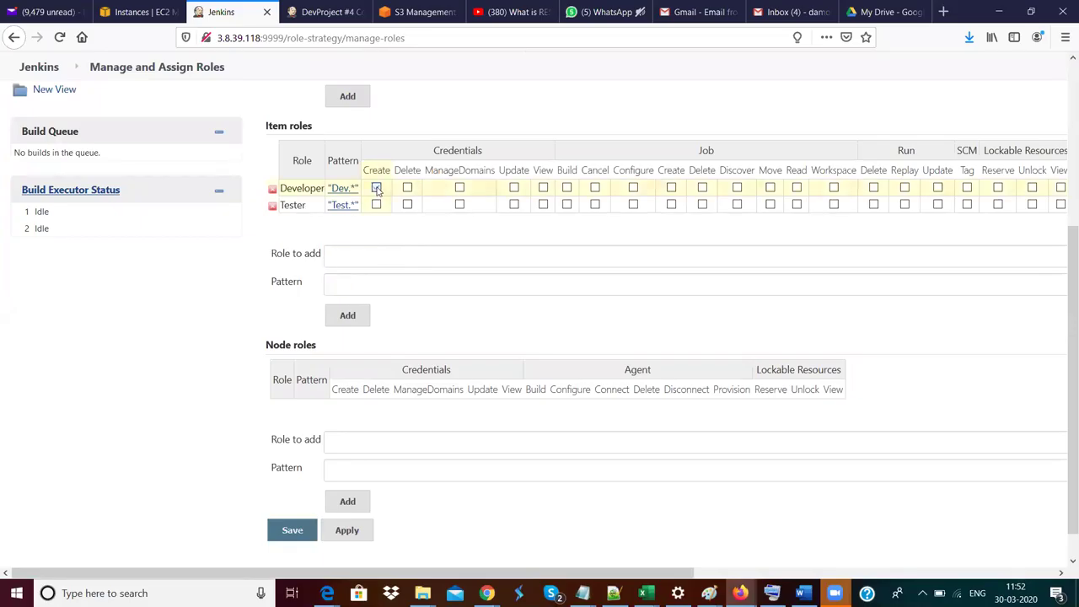
pyautogui.press('Tab')
pyautogui.press('space')
pyautogui.press('Tab')
pyautogui.press('space')
pyautogui.press('Tab')
pyautogui.press('space')
pyautogui.press('Tab')
pyautogui.press('space')
pyautogui.press('Tab')
pyautogui.press('space')
pyautogui.press('Tab')
pyautogui.press('space')
pyautogui.press('Tab')
pyautogui.press('space')
pyautogui.press('Tab')
pyautogui.press('Tab')
pyautogui.press('space')
pyautogui.press('Tab')
pyautogui.press('space')
pyautogui.press('Tab')
pyautogui.press('space')
pyautogui.press('Tab')
pyautogui.press('space')
pyautogui.press('Tab')
pyautogui.press('space')
pyautogui.press('Tab')
pyautogui.press('space')
pyautogui.press('Tab')
pyautogui.press('space')
pyautogui.press('Tab')
pyautogui.press('space')
pyautogui.press('Tab')
pyautogui.press('space')
pyautogui.press('Tab')
pyautogui.press('space')
pyautogui.press('Tab')
pyautogui.press('Tab')
pyautogui.press('Tab')
pyautogui.press('Tab')
# Grant the Tester item role every permission, including Job, Workspace, Run, Tag and Lockable Resources View
pyautogui.press('Tab')
pyautogui.press('Tab')
pyautogui.hotkey('shift', 'Tab')
pyautogui.press('space')
pyautogui.press('Tab')
pyautogui.press('Tab')
pyautogui.press('Tab')
pyautogui.hotkey('shift', 'Tab')
pyautogui.press('space')
pyautogui.press('Tab')
pyautogui.press('space')
pyautogui.press('Tab')
pyautogui.press('space')
pyautogui.press('Tab')
pyautogui.press('space')
pyautogui.press('Tab')
pyautogui.press('space')
pyautogui.press('Tab')
pyautogui.press('space')
pyautogui.press('Tab')
pyautogui.press('space')
pyautogui.press('Tab')
pyautogui.press('space')
pyautogui.press('Tab')
pyautogui.press('space')
pyautogui.press('Tab')
pyautogui.press('space')
pyautogui.press('Tab')
pyautogui.press('space')
pyautogui.press('Tab')
pyautogui.press('space')
pyautogui.press('Tab')
pyautogui.press('space')
pyautogui.press('Tab')
pyautogui.press('space')
pyautogui.press('Tab')
pyautogui.press('space')
pyautogui.press('Tab')
pyautogui.press('space')
pyautogui.press('Tab')
pyautogui.press('Tab')
pyautogui.press('Tab')
pyautogui.press('space')
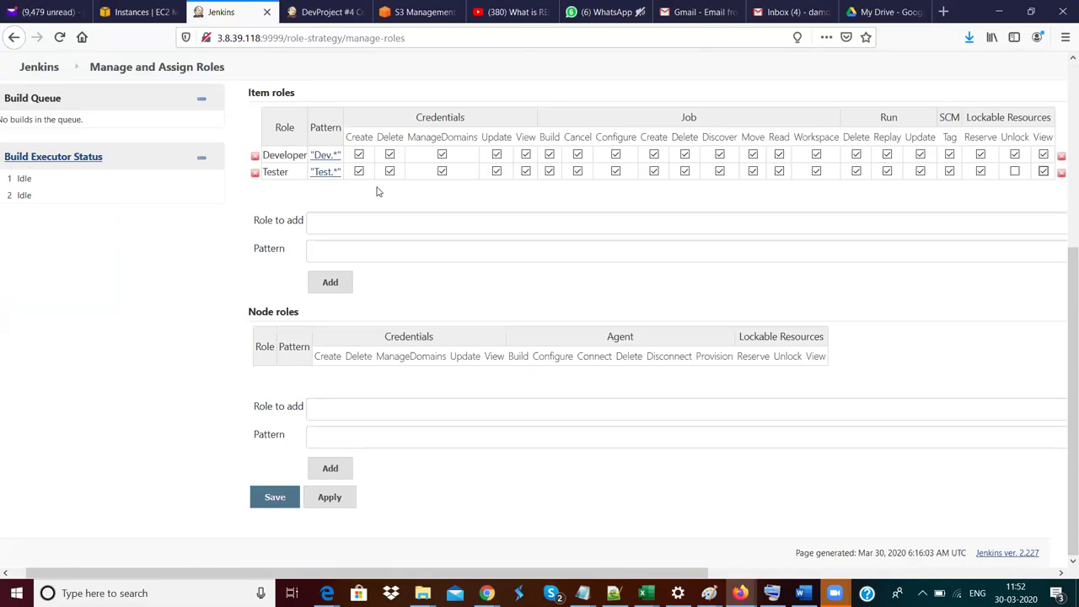
pyautogui.hotkey('shift', 'Tab')
pyautogui.hotkey('shift', 'Tab')
pyautogui.press('Tab')
pyautogui.press('space')
pyautogui.press('Tab')
pyautogui.press('space')
# Save the Developer and Tester role definitions and go to the Assign Roles page
pyautogui.click(278, 498)
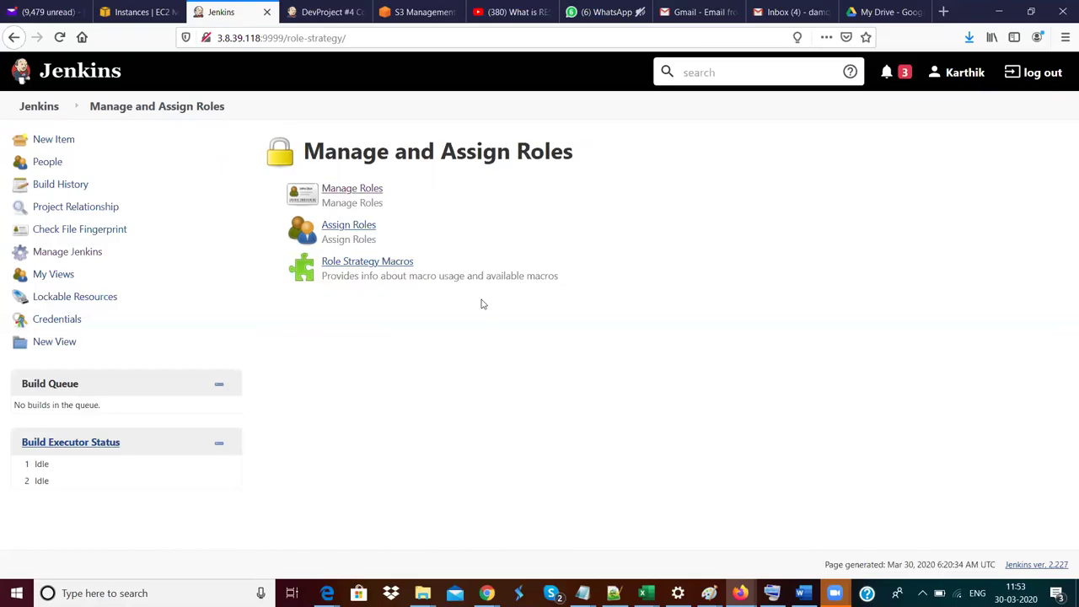
pyautogui.click(347, 226)
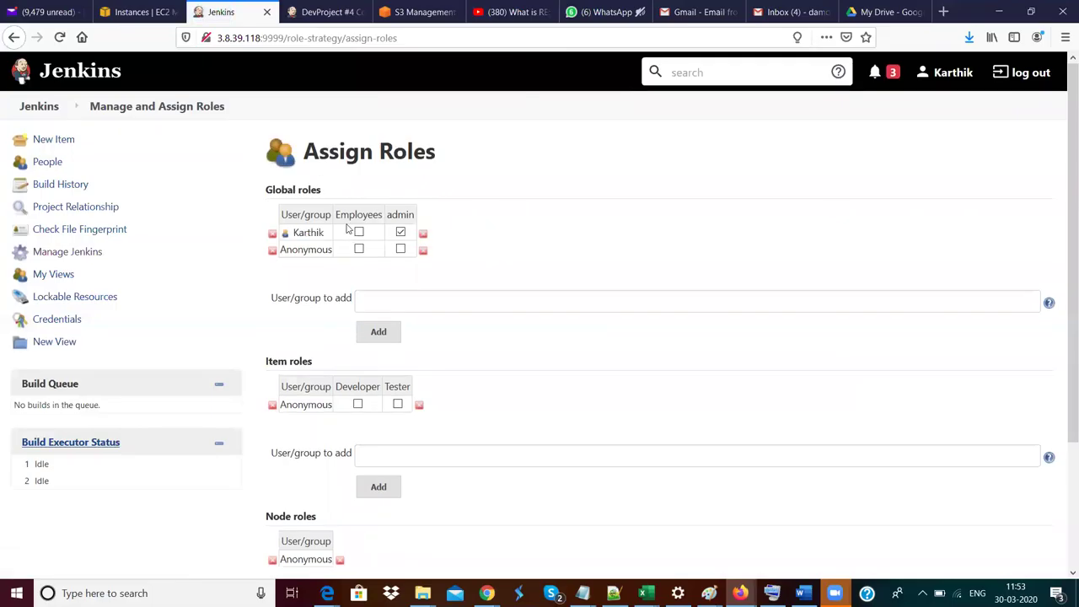
# Add user1 and user2 to the global roles table and give both the Employees role
pyautogui.click(380, 302)
pyautogui.write('user1')
pyautogui.click(384, 333)
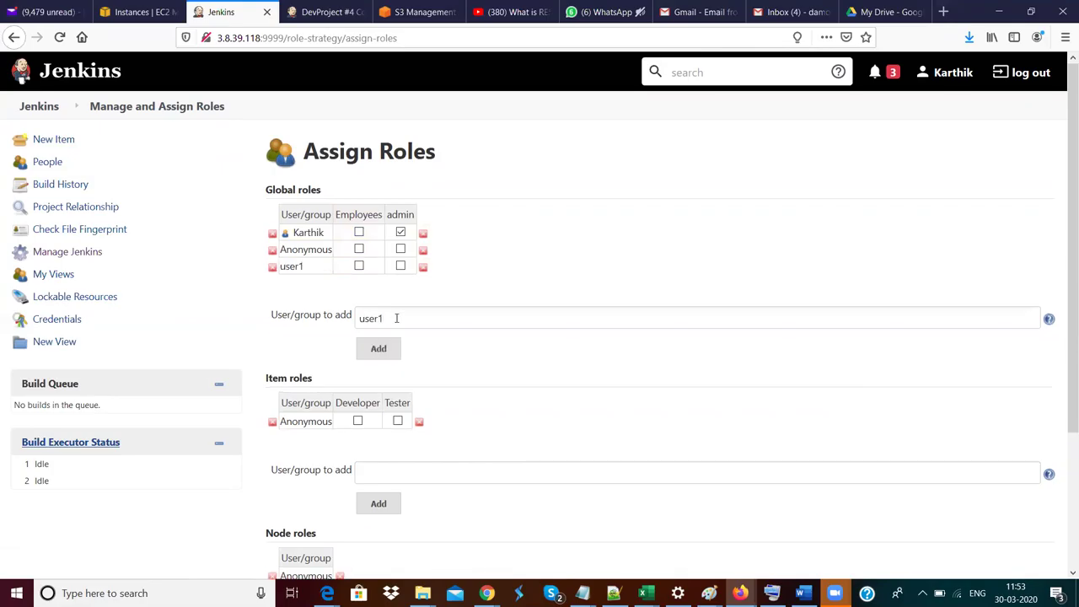
pyautogui.press('BackSpace')
pyautogui.write('2')
pyautogui.click(378, 349)
pyautogui.moveTo(398, 334); pyautogui.dragTo(323, 345)
pyautogui.press('BackSpace')
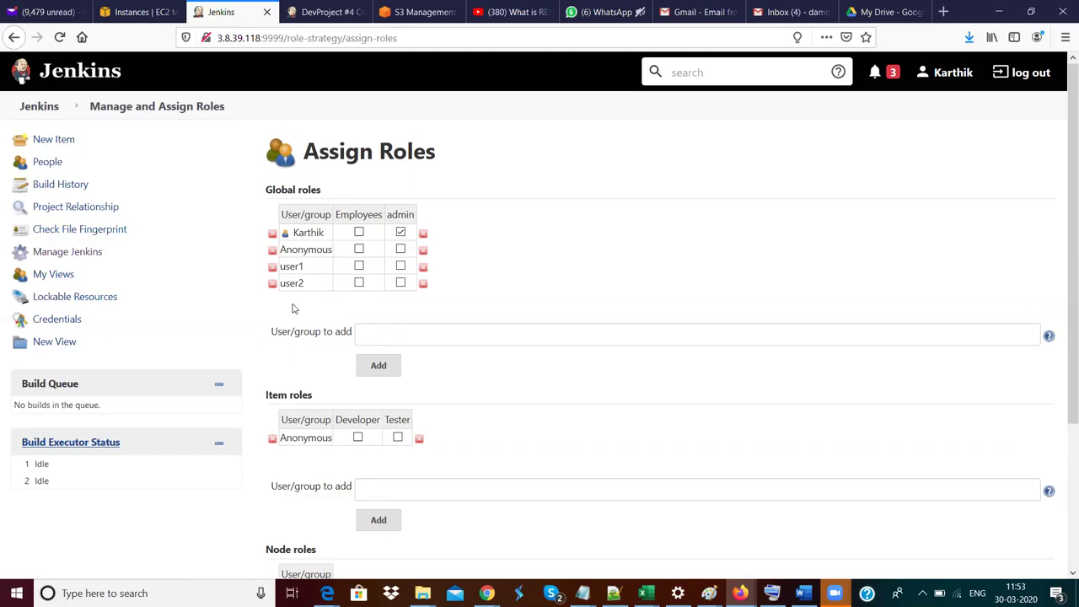
pyautogui.click(358, 267)
pyautogui.click(359, 282)
# Add user1 and user2 to the item roles table and give user2 the Tester role
pyautogui.scroll(-5, 540, 291)
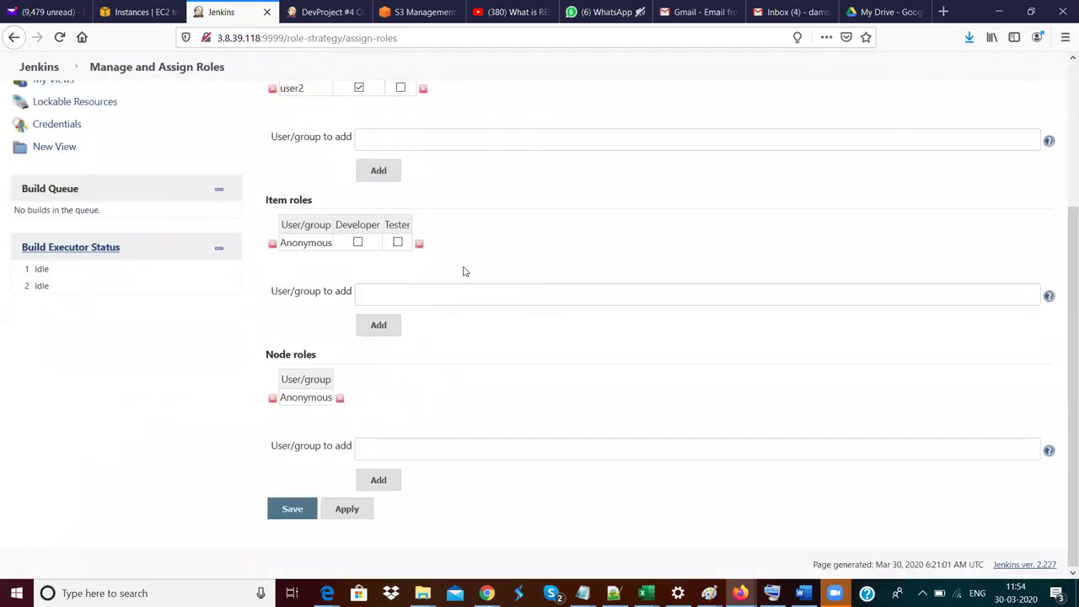
pyautogui.write('user1')
pyautogui.click(379, 325)
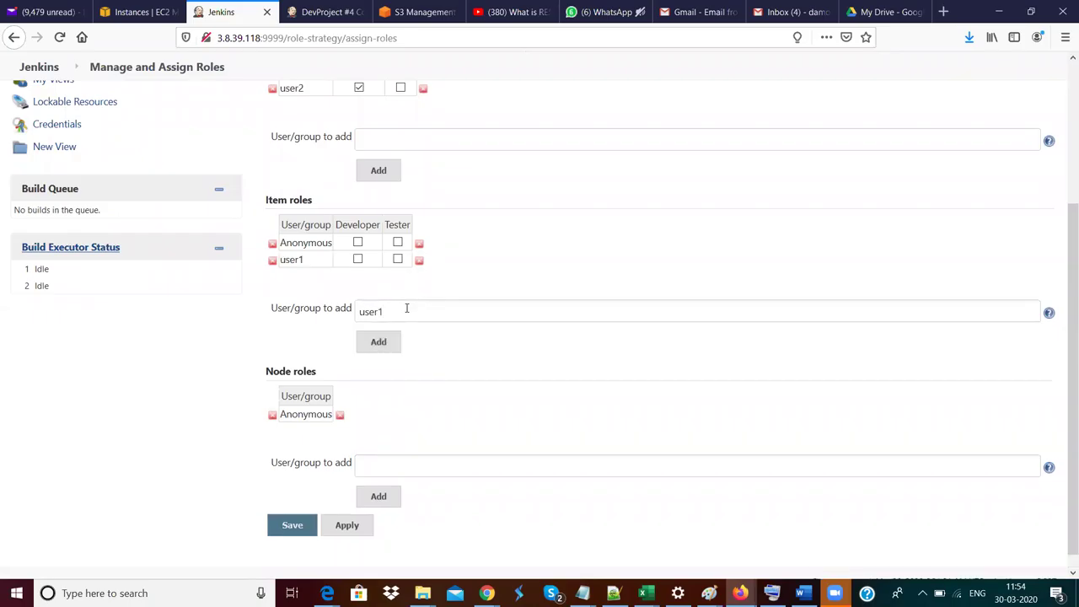
pyautogui.press('BackSpace')
pyautogui.write('2')
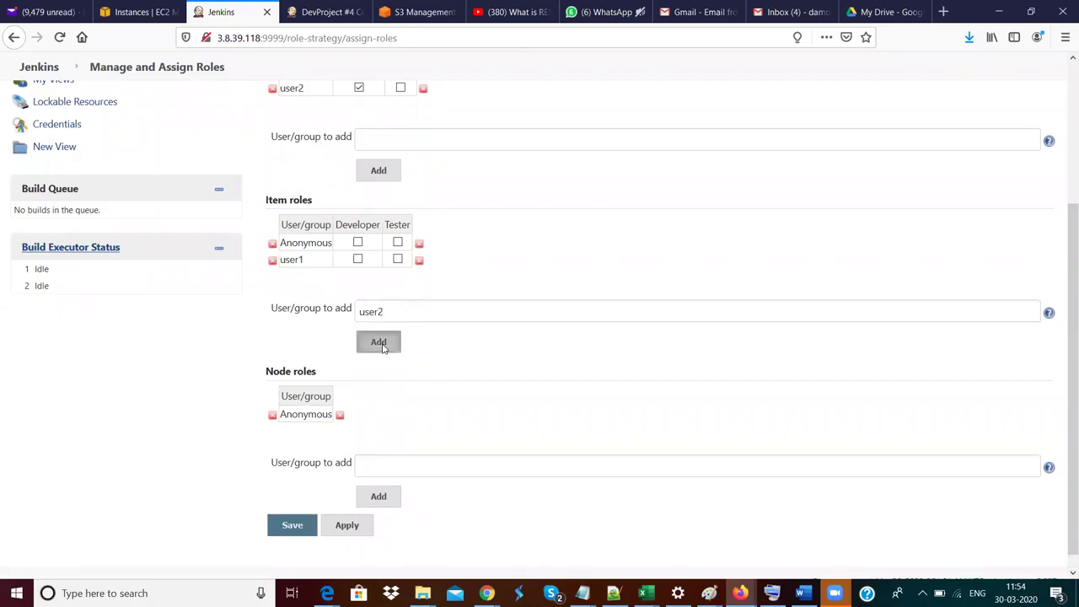
pyautogui.click(382, 346)
pyautogui.doubleClick(393, 328)
pyautogui.press('BackSpace')
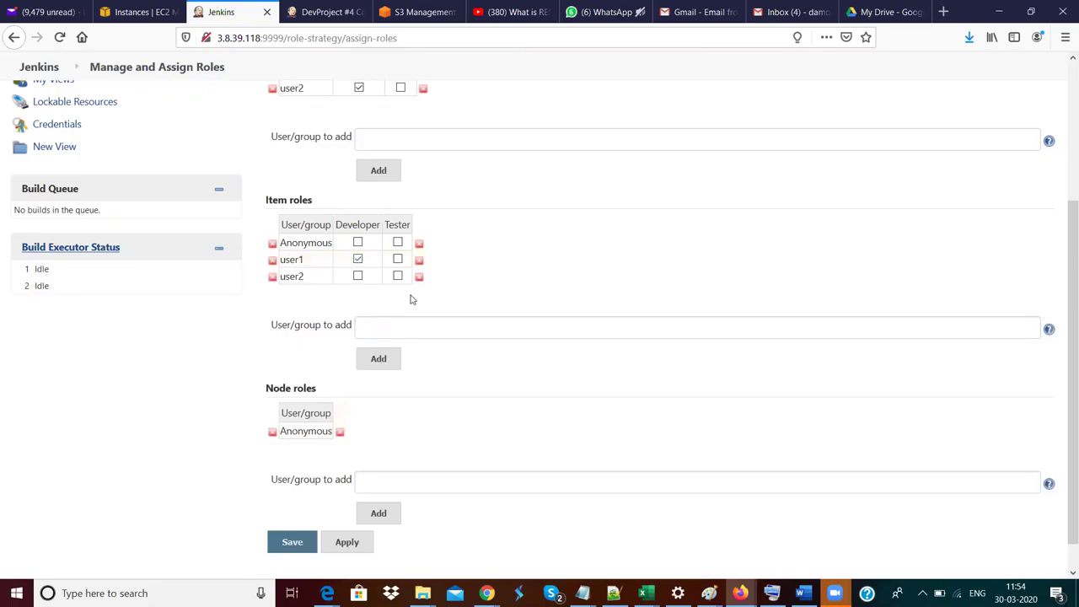
pyautogui.click(398, 278)
# Save the role assignments, then log out and sign back in as admin with the saved login
pyautogui.click(292, 543)
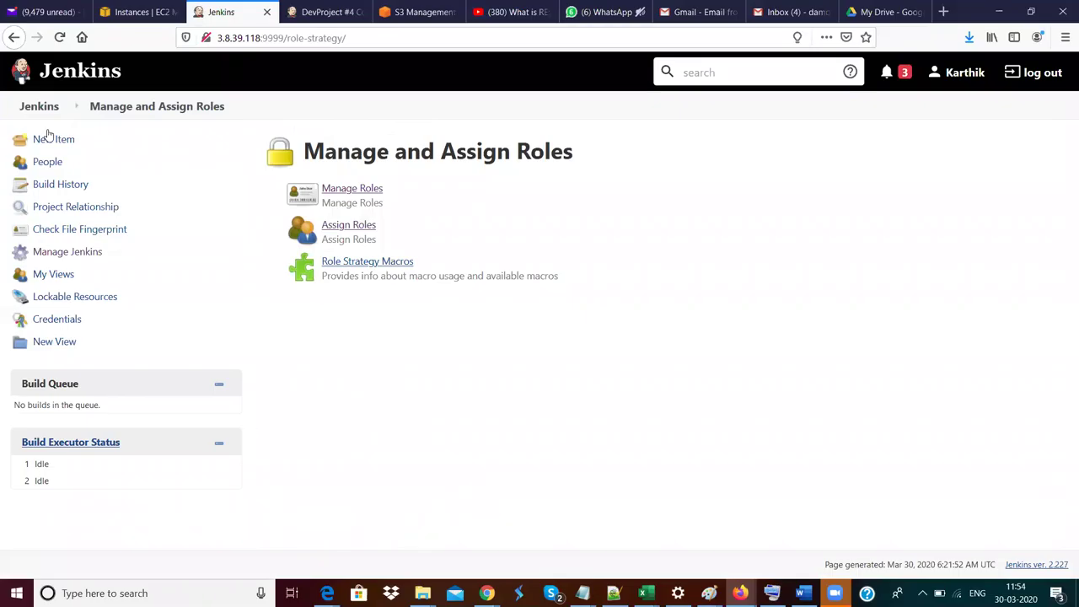
pyautogui.click(39, 106)
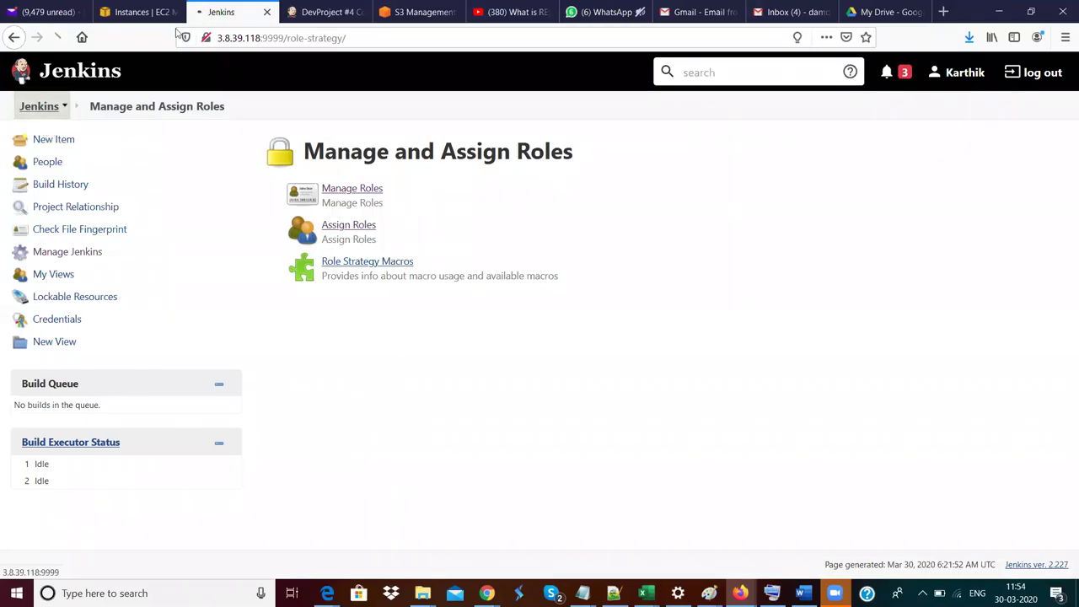
pyautogui.click(1025, 74)
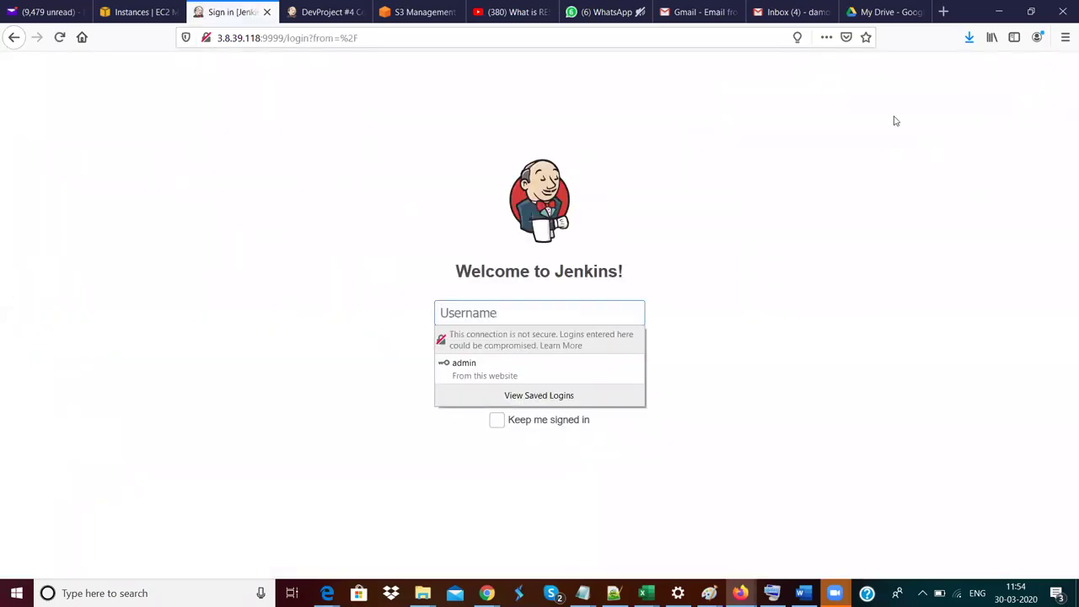
pyautogui.click(496, 364)
pyautogui.click(488, 387)
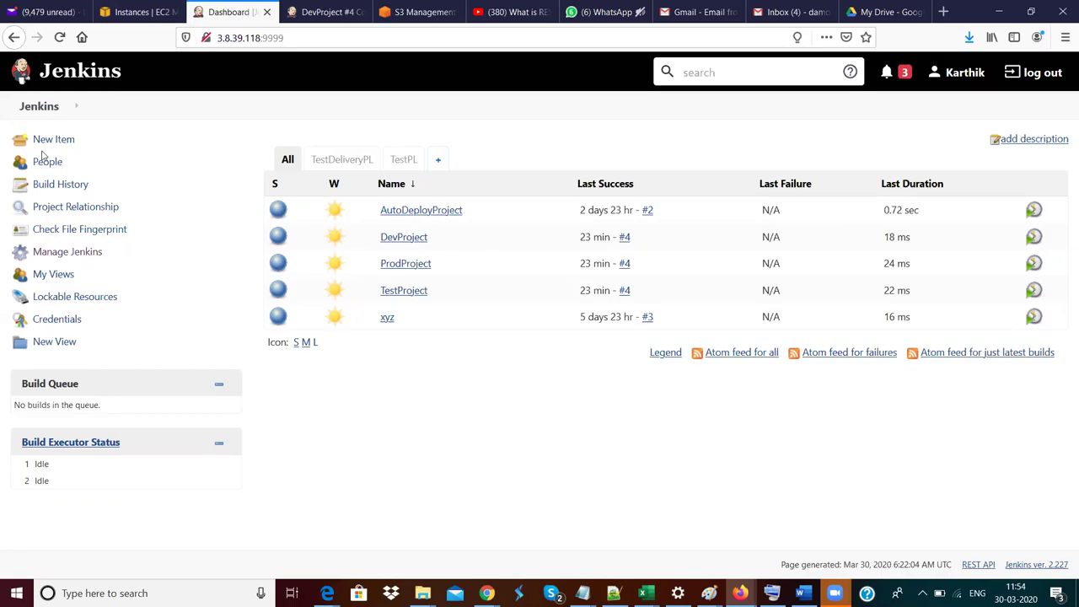
# From Manage Jenkins, reach Manage Roles, tick Credentials ManageDomains for Employees, and save
pyautogui.click(52, 142)
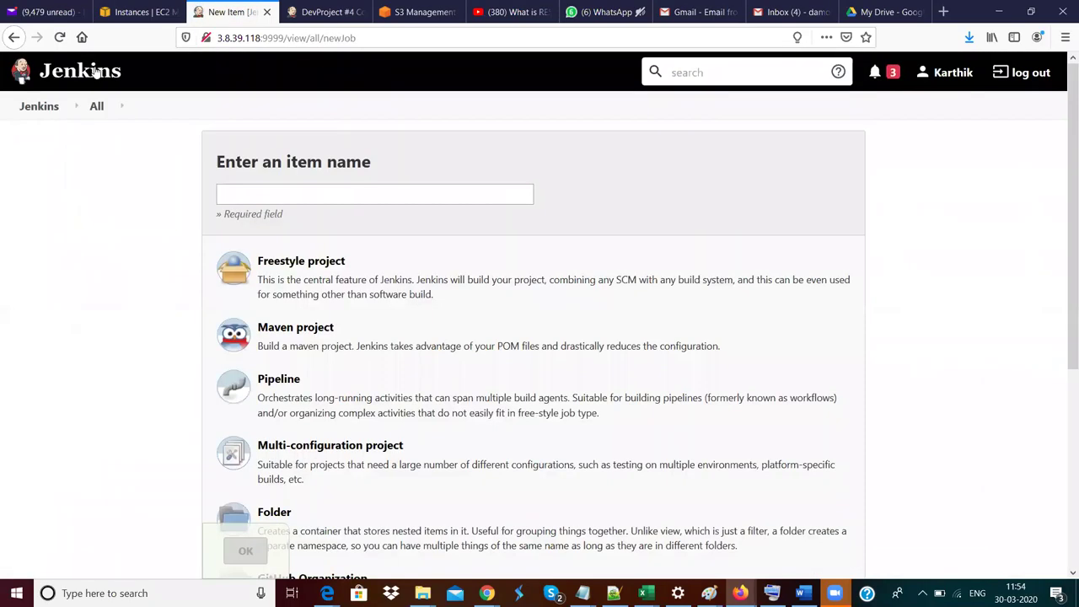
pyautogui.click(27, 115)
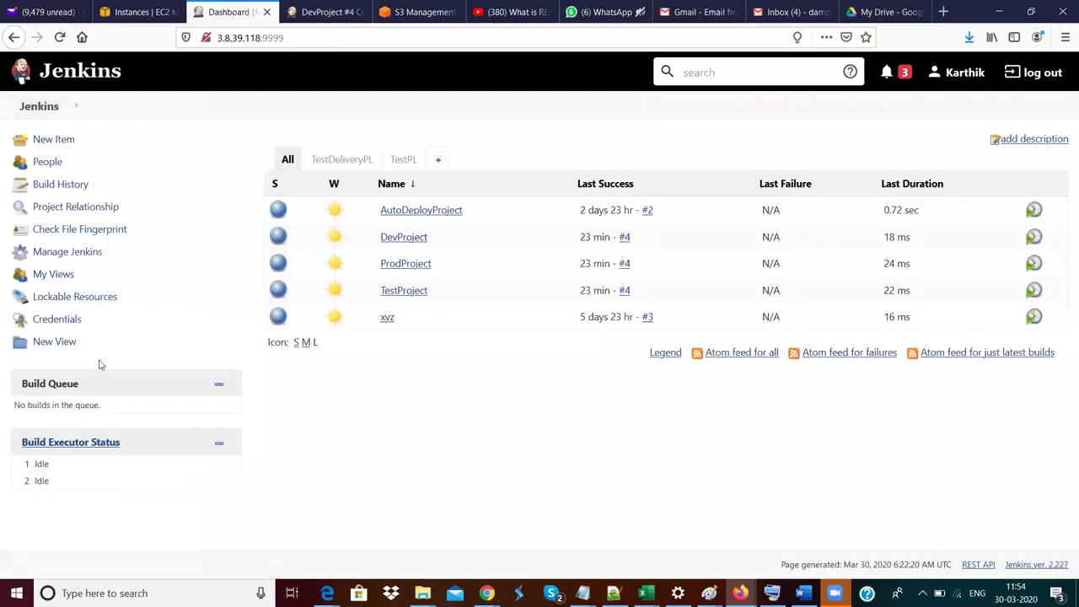
pyautogui.click(86, 258)
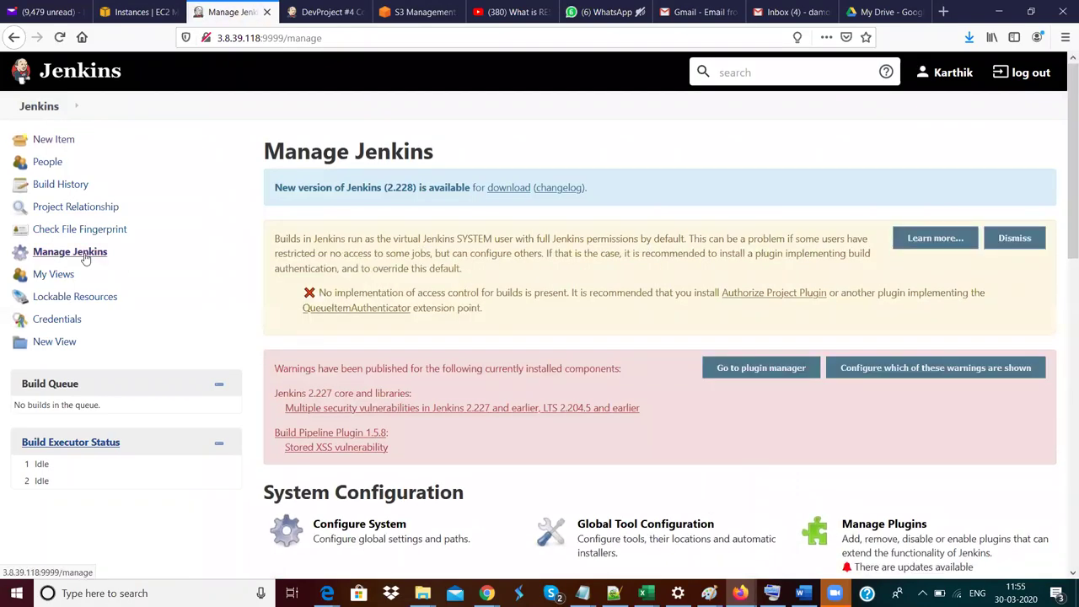
pyautogui.scroll(-5, 85, 258)
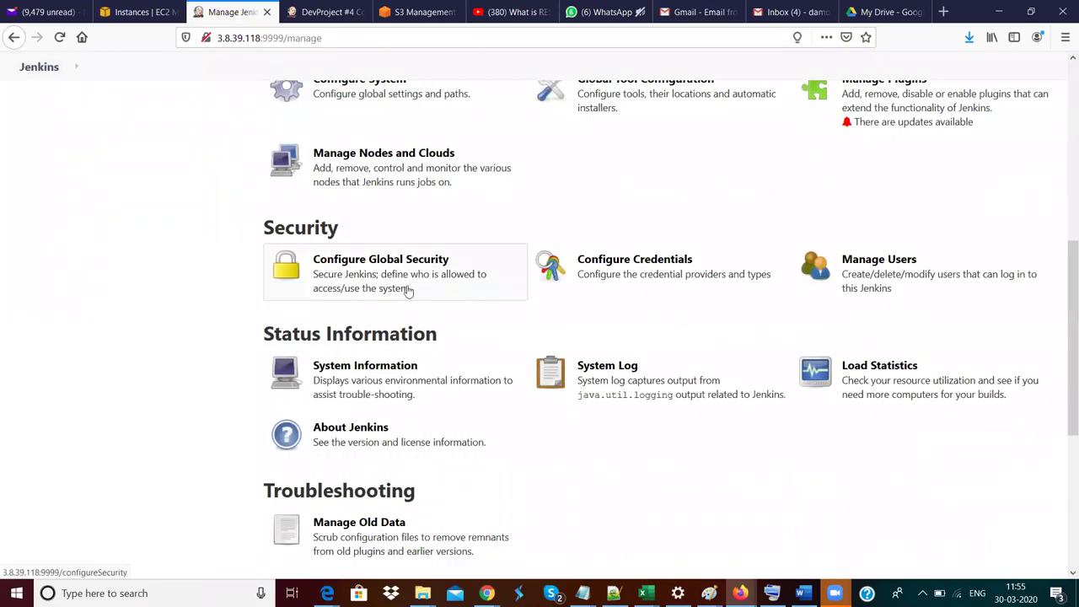
pyautogui.scroll(-4, 514, 371)
pyautogui.click(329, 485)
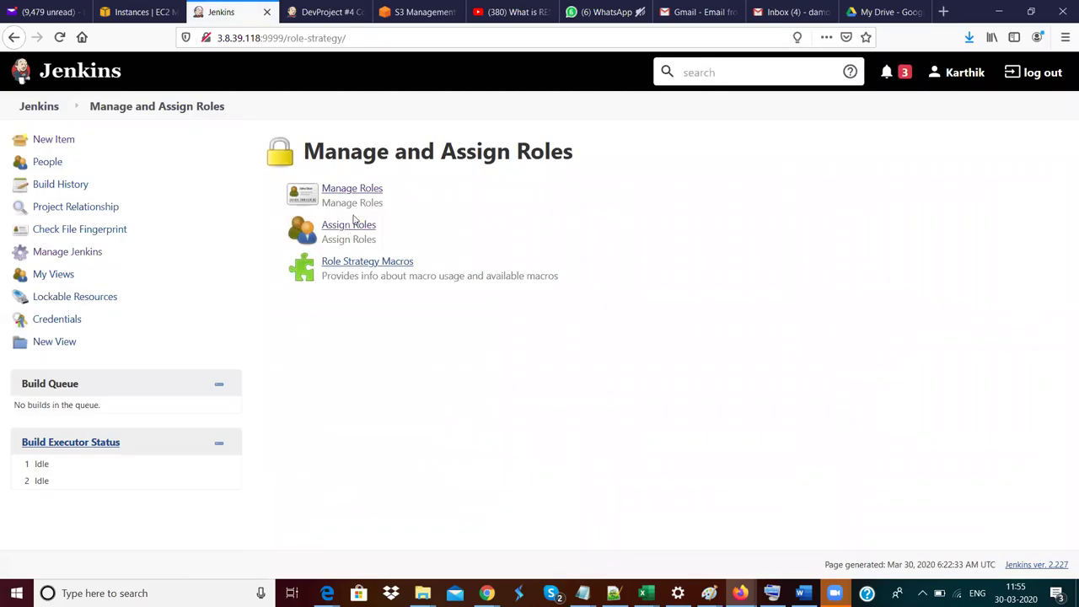
pyautogui.click(350, 229)
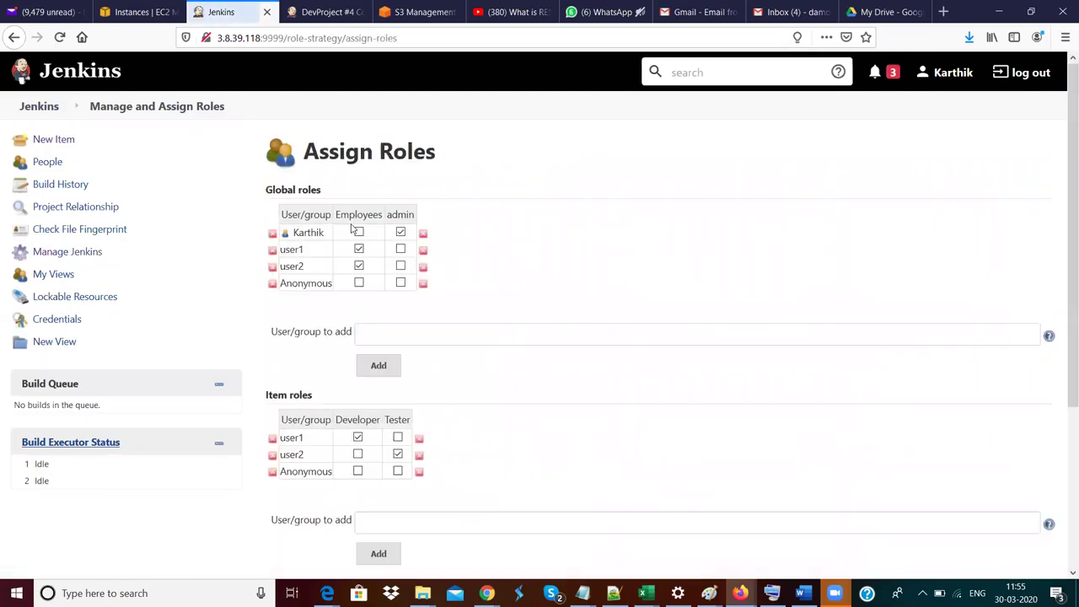
pyautogui.click(13, 37)
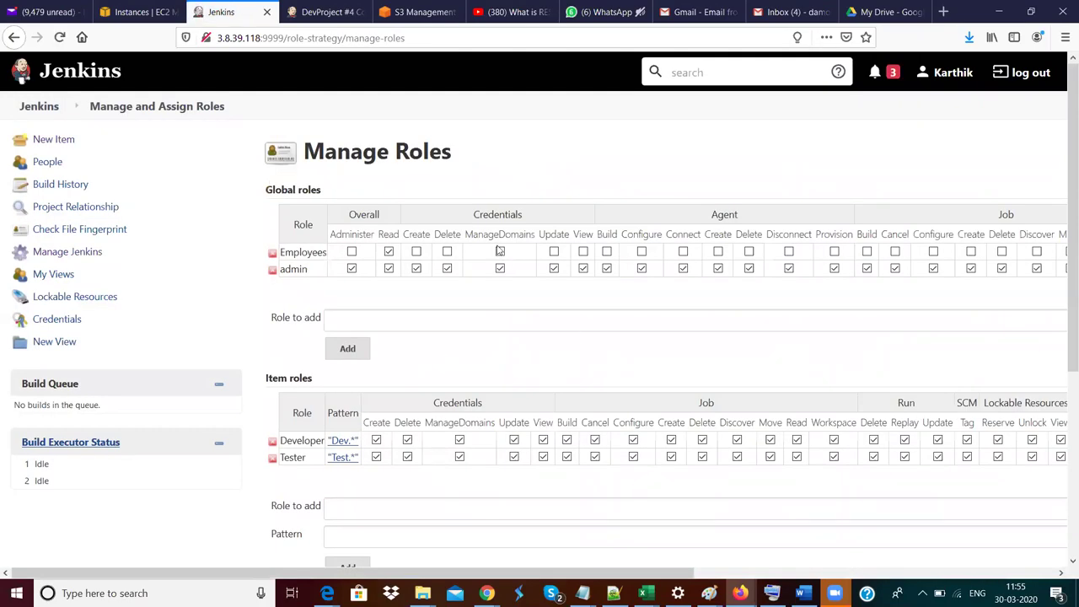
pyautogui.click(500, 252)
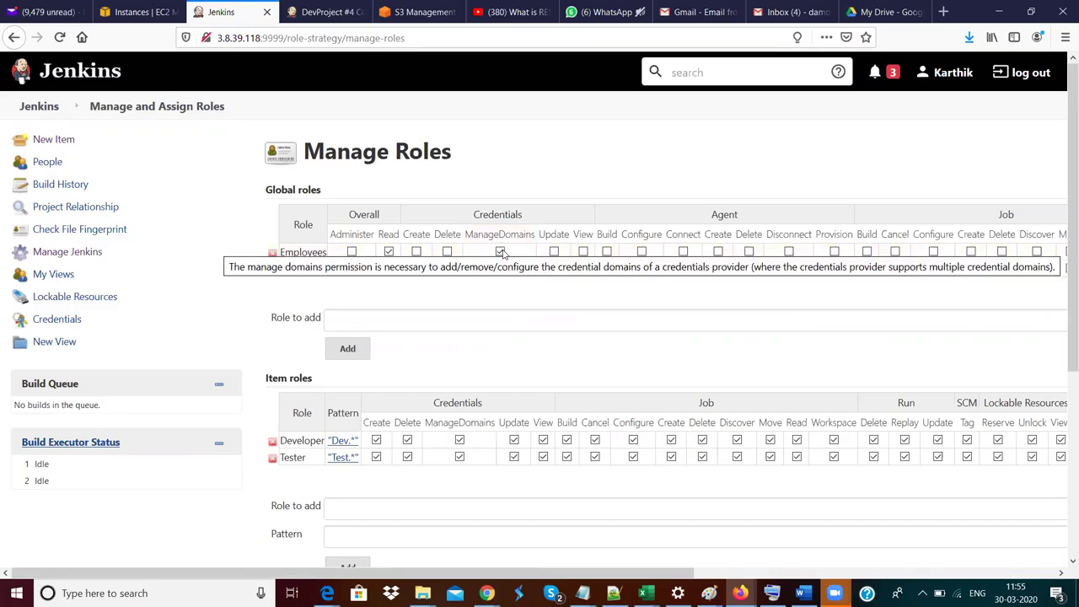
pyautogui.scroll(-3, 503, 253)
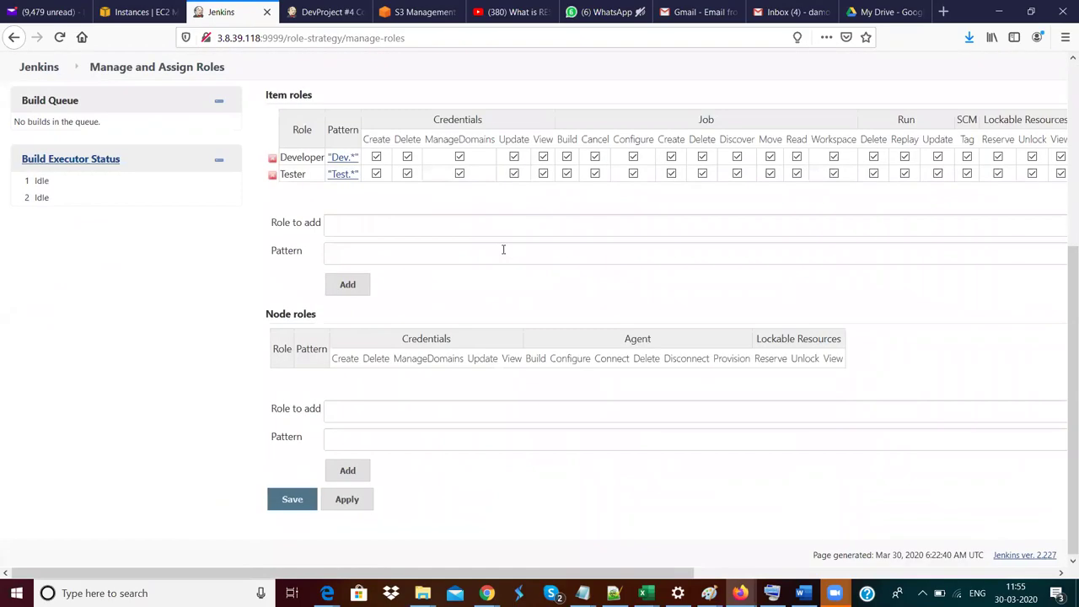
pyautogui.click(293, 498)
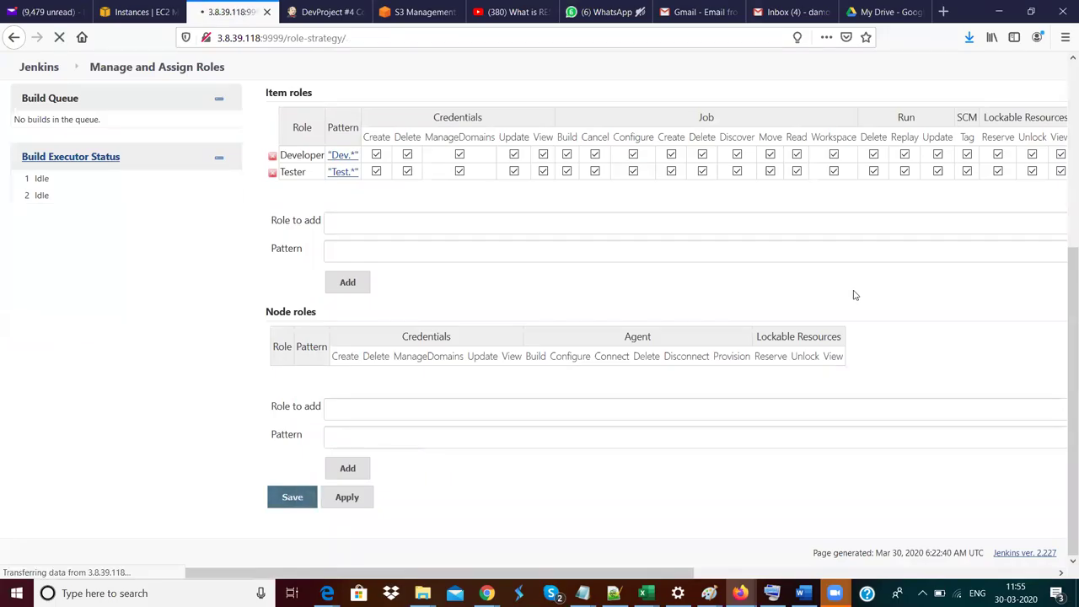
# Log out of admin and sign in as user1 with its password, dismissing the save-login prompt
pyautogui.click(1042, 73)
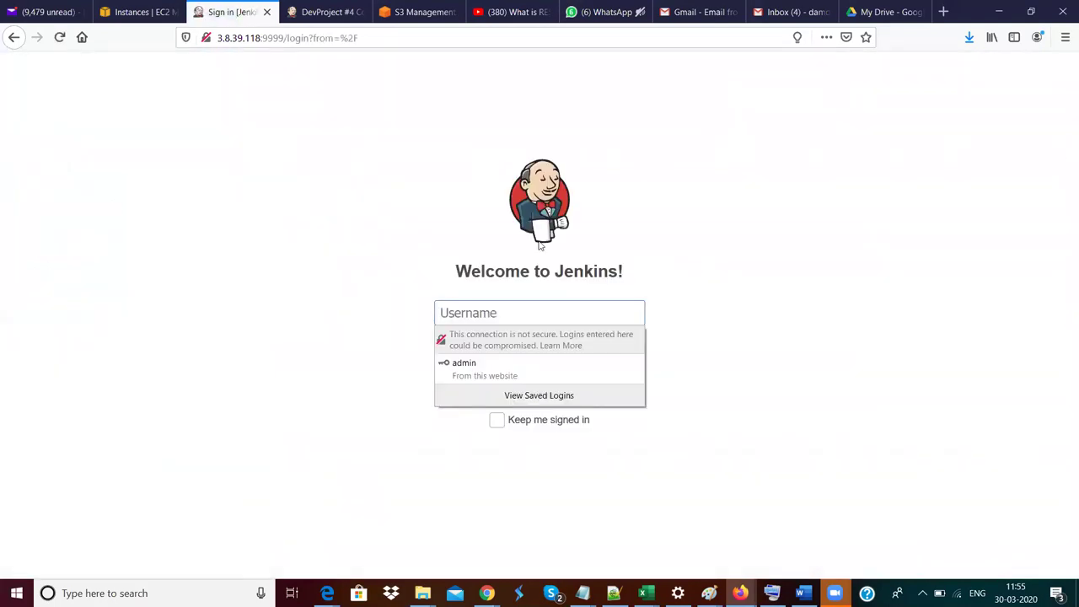
pyautogui.write('user1')
pyautogui.press('Tab')
pyautogui.press('Return')
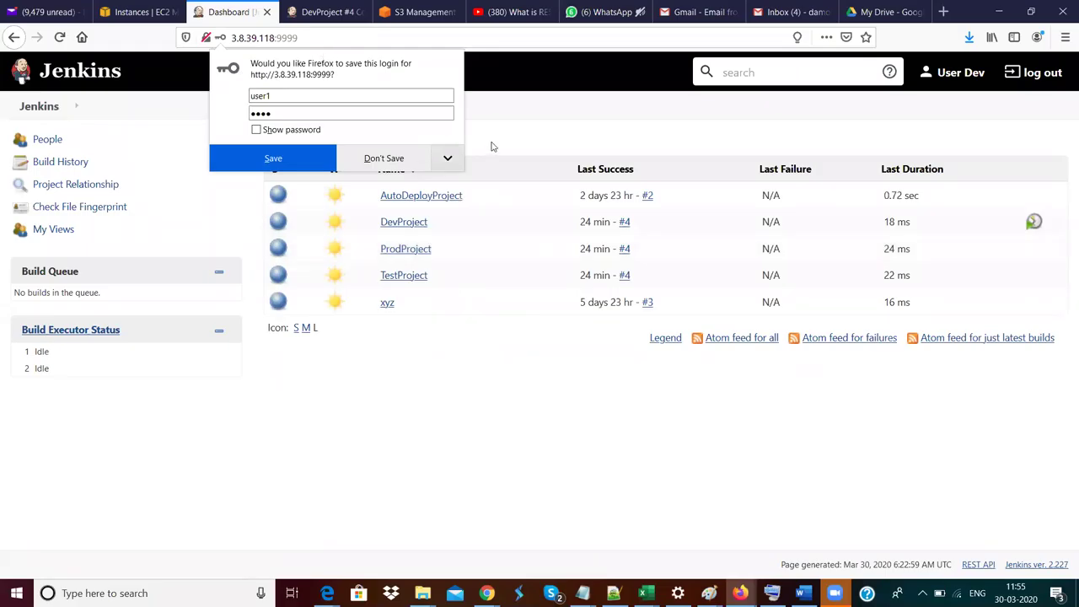
pyautogui.click(582, 124)
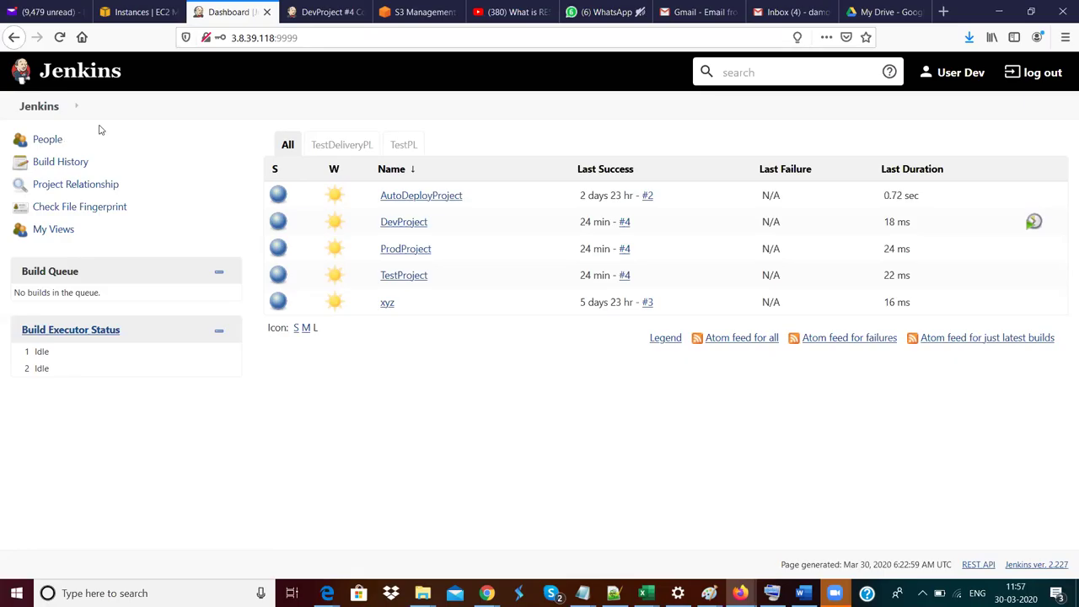
# Review user1's dashboard listing all five jobs, no queued builds and both executors idle
pyautogui.moveTo(402, 311)
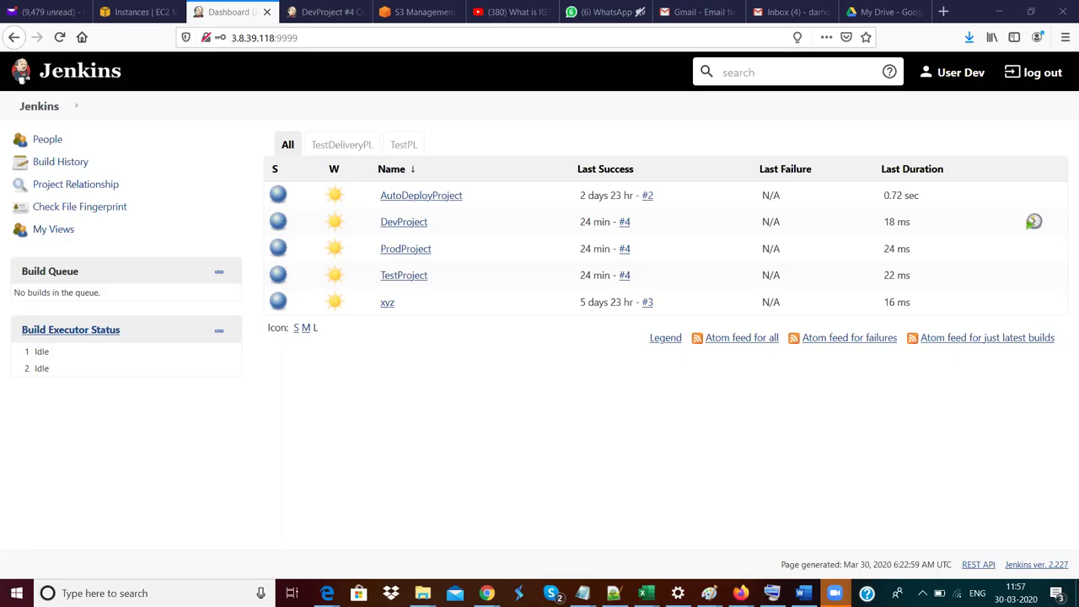
# Bring up the On-Screen Keyboard, move it left, and enter the letters i, n, n, n
pyautogui.moveTo(772, 592)
pyautogui.click(736, 496)
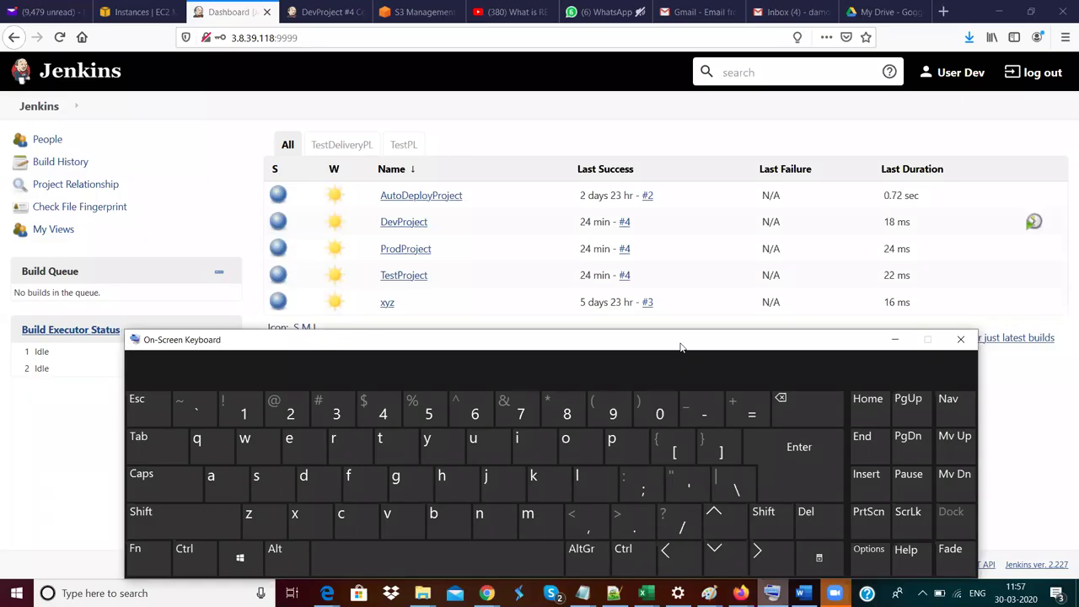
pyautogui.moveTo(682, 346); pyautogui.dragTo(579, 341)
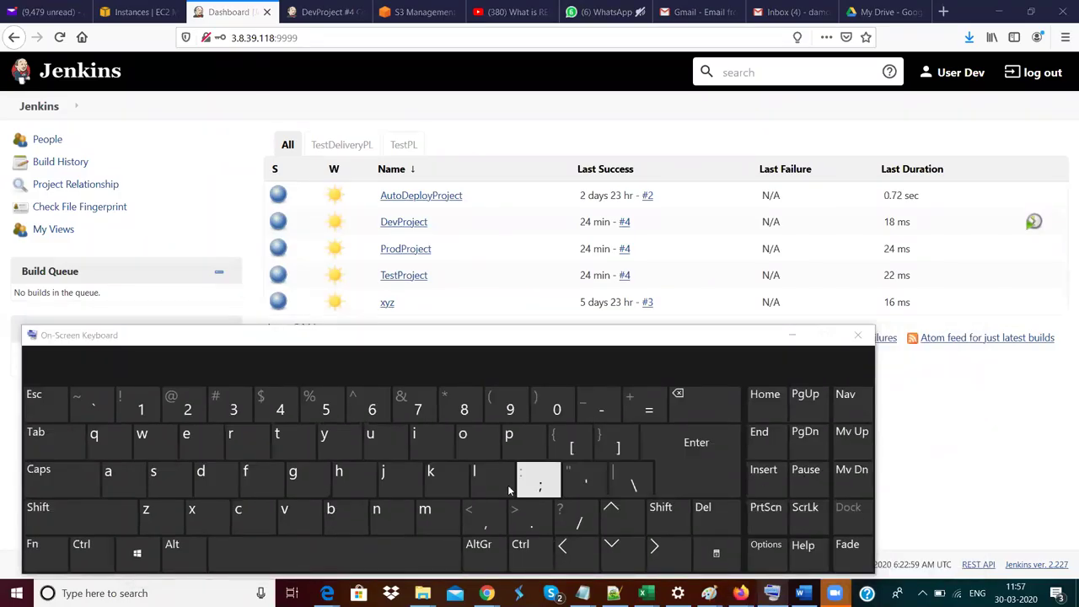
pyautogui.click(417, 439)
pyautogui.click(385, 516)
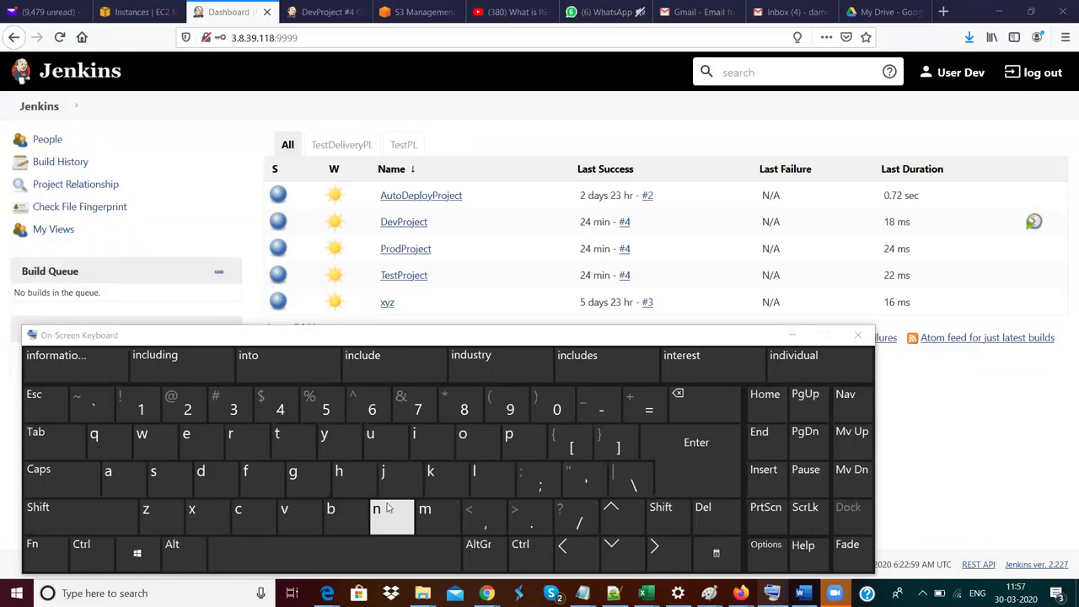
pyautogui.click(385, 516)
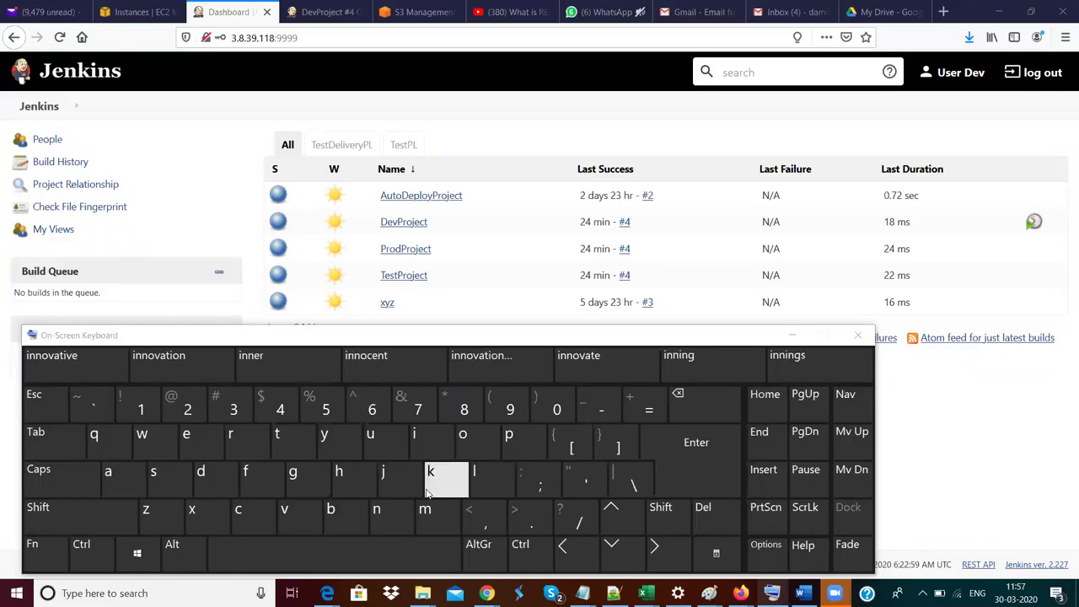
pyautogui.click(386, 512)
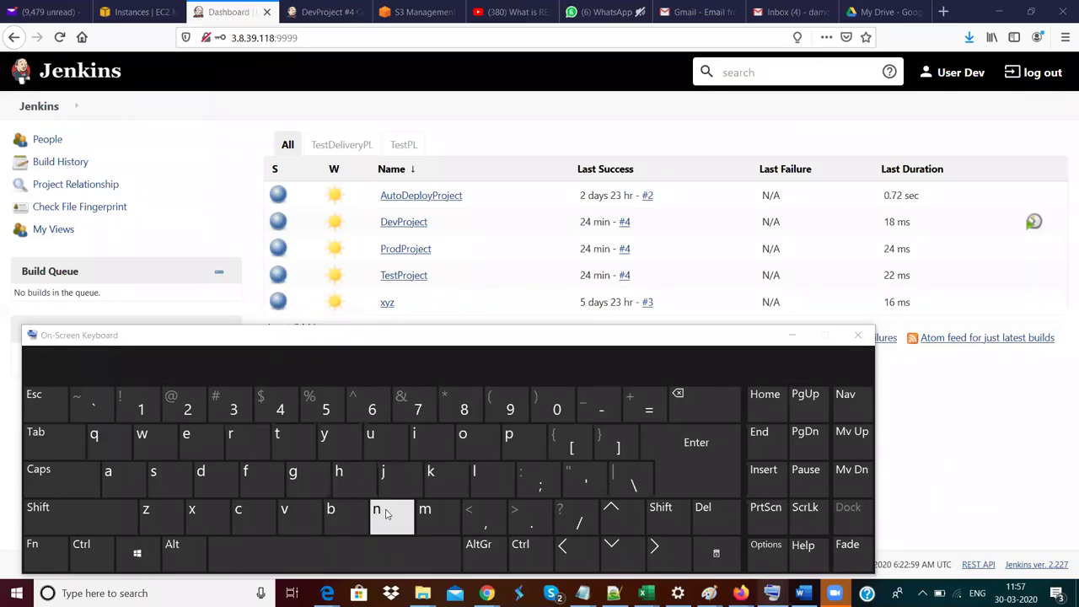
# Toggle Shift for a capital N, return to lowercase, and hide the on-screen keyboard
pyautogui.press('shift')
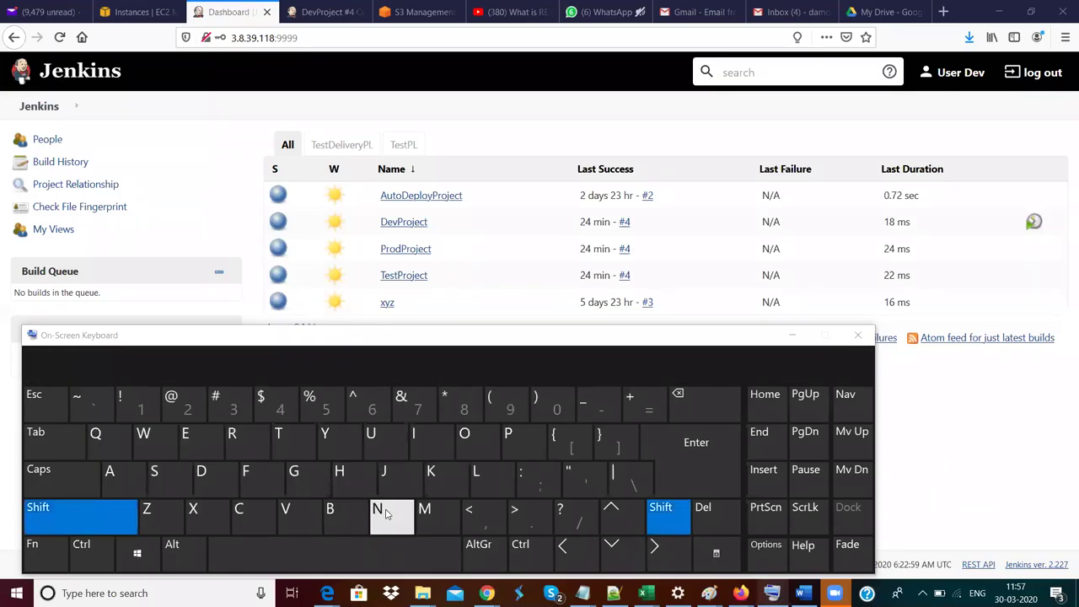
pyautogui.click(385, 511)
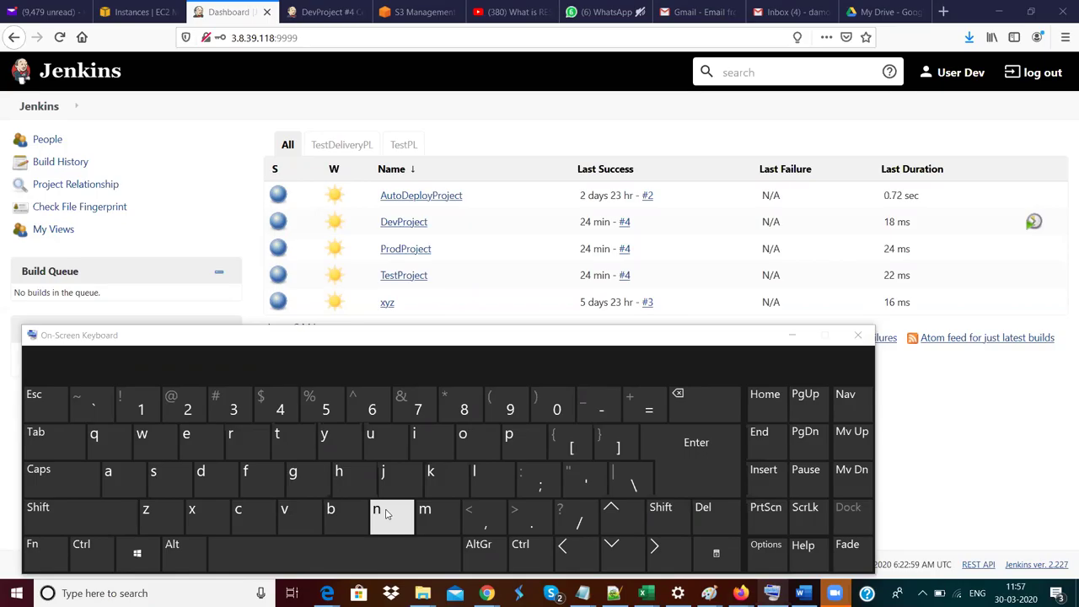
pyautogui.press('shift')
pyautogui.click(386, 515)
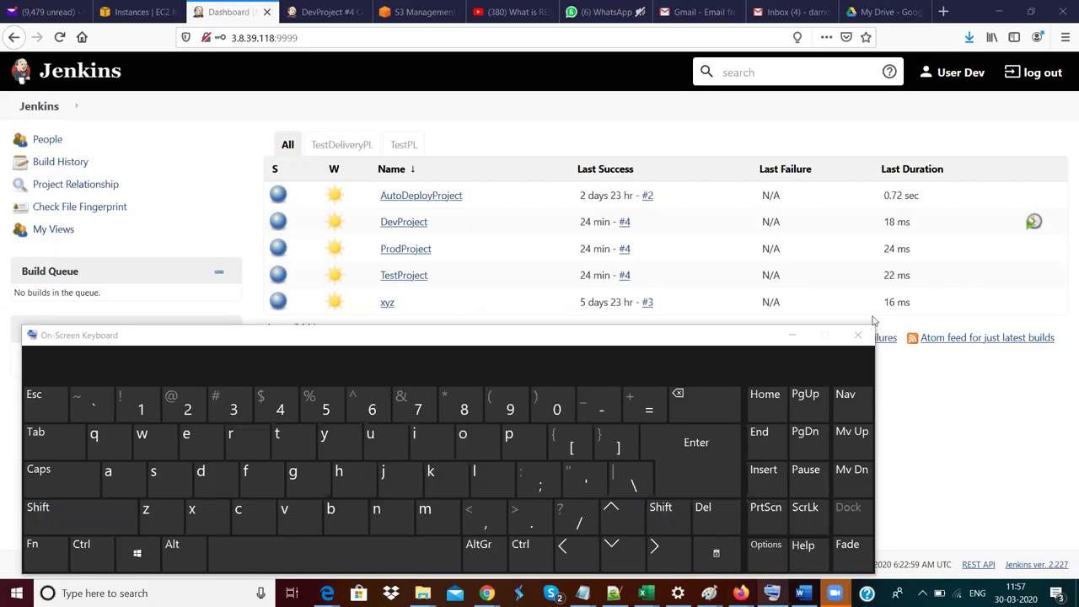
pyautogui.click(791, 336)
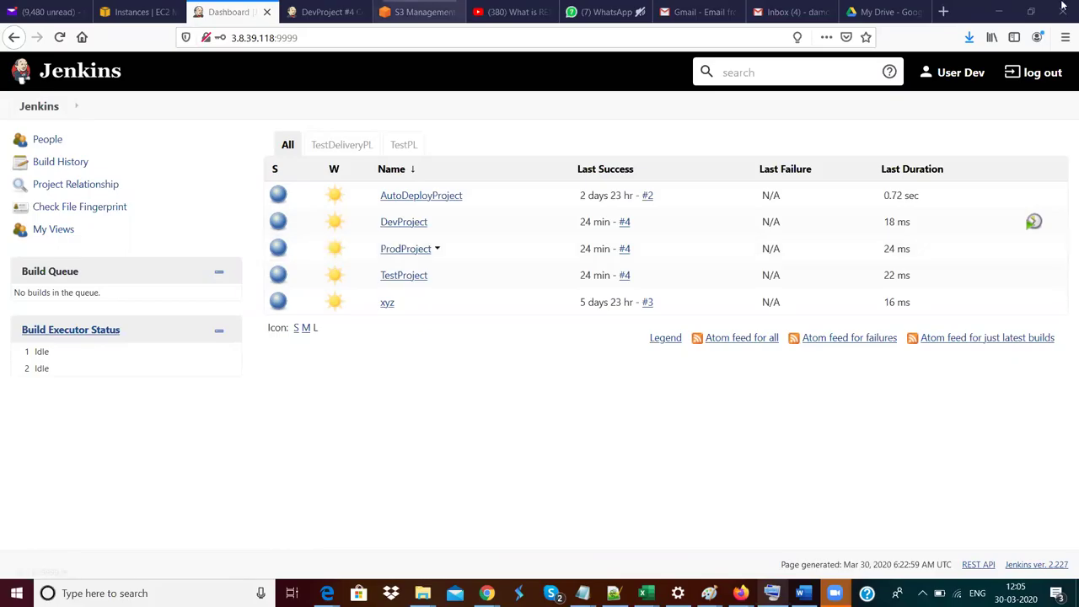
# Log out of the developer account and sign back in as admin with the saved login
pyautogui.click(1029, 74)
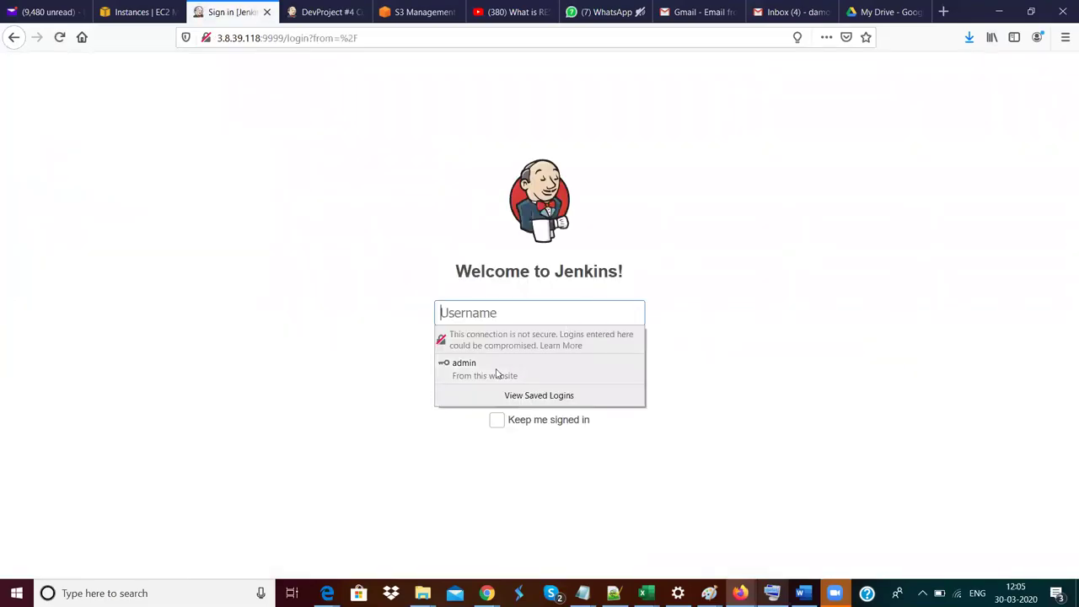
pyautogui.click(496, 374)
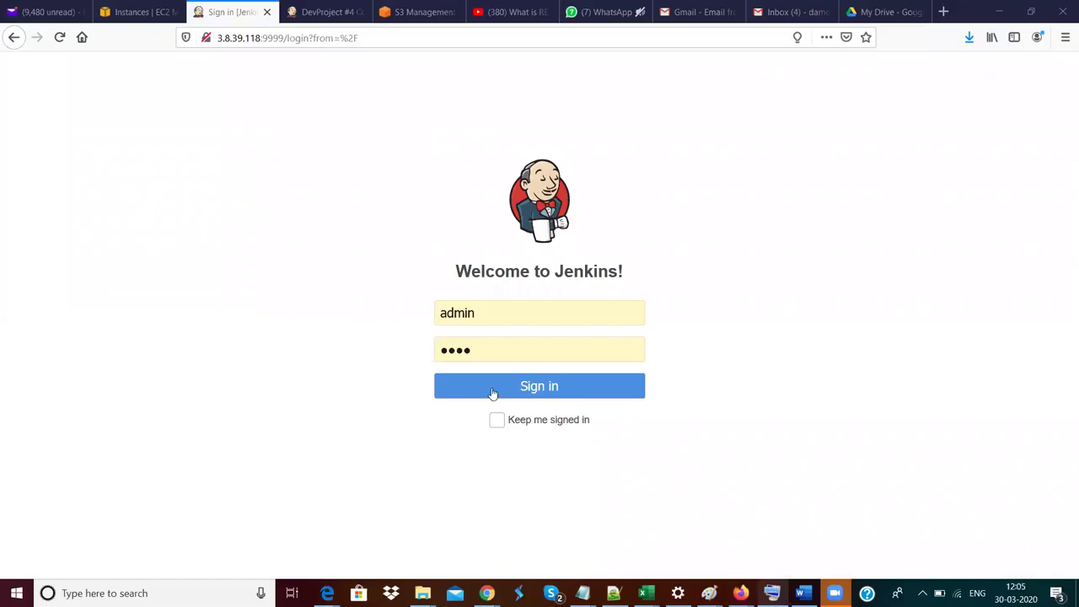
pyautogui.click(494, 394)
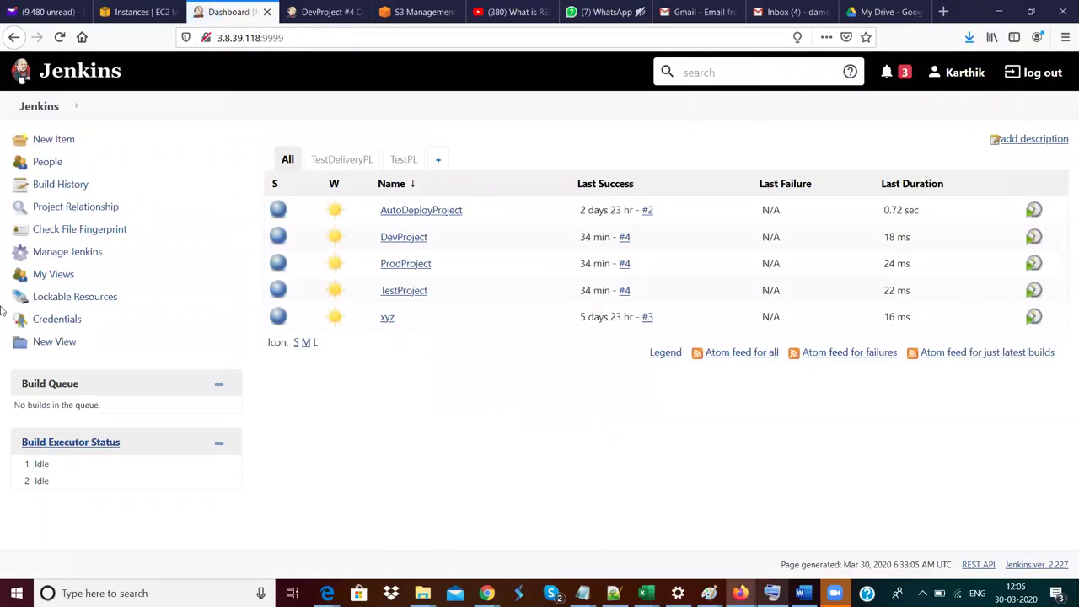
# Open Manage Jenkins, look at System configuration, and return to the Manage Jenkins page
pyautogui.click(73, 249)
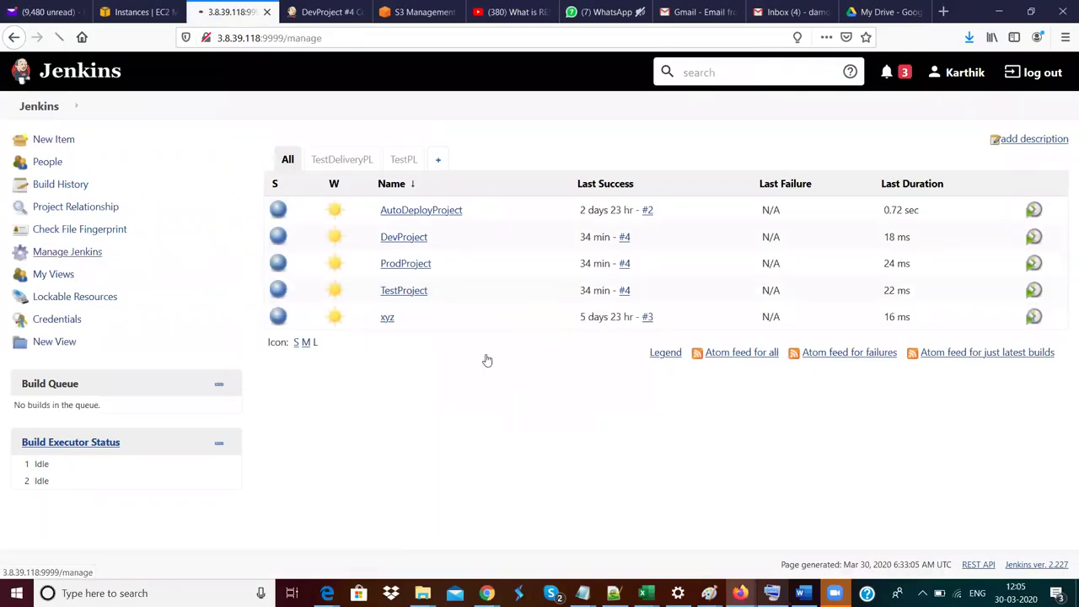
pyautogui.click(373, 528)
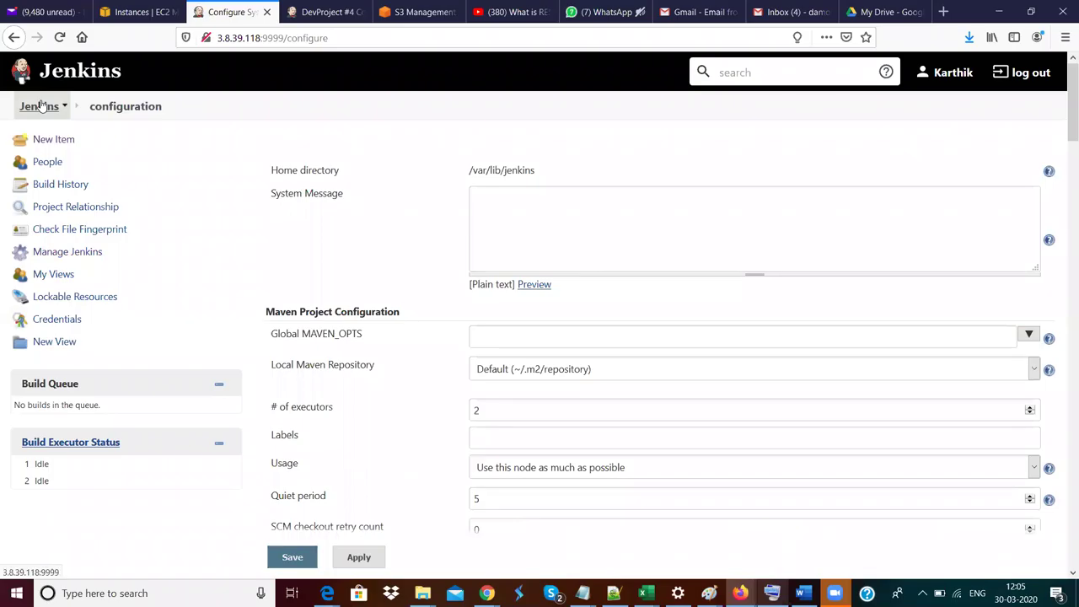
pyautogui.click(62, 253)
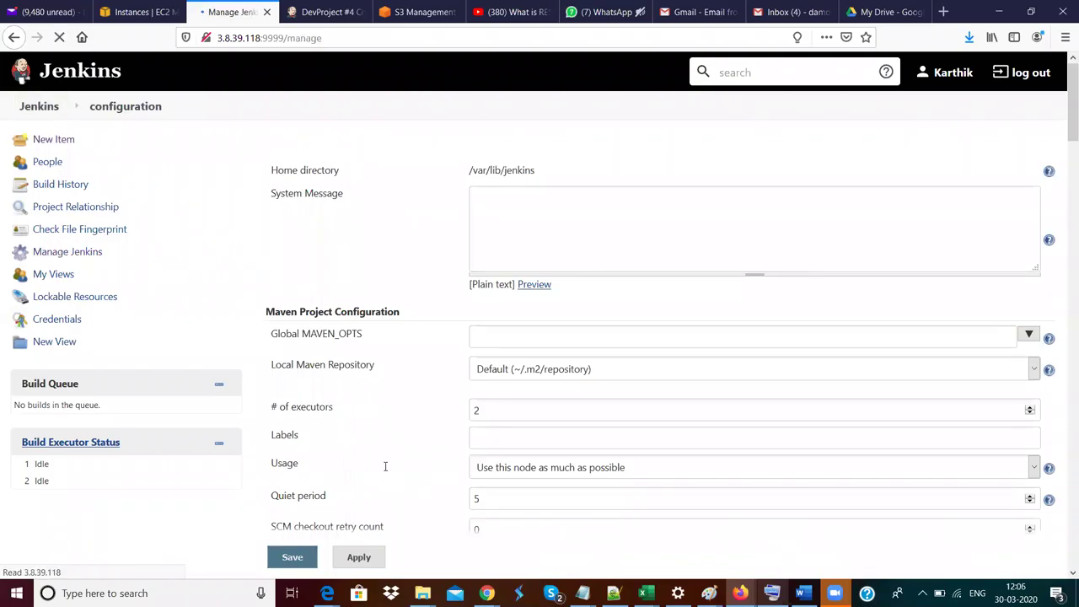
pyautogui.scroll(-3, 376, 538)
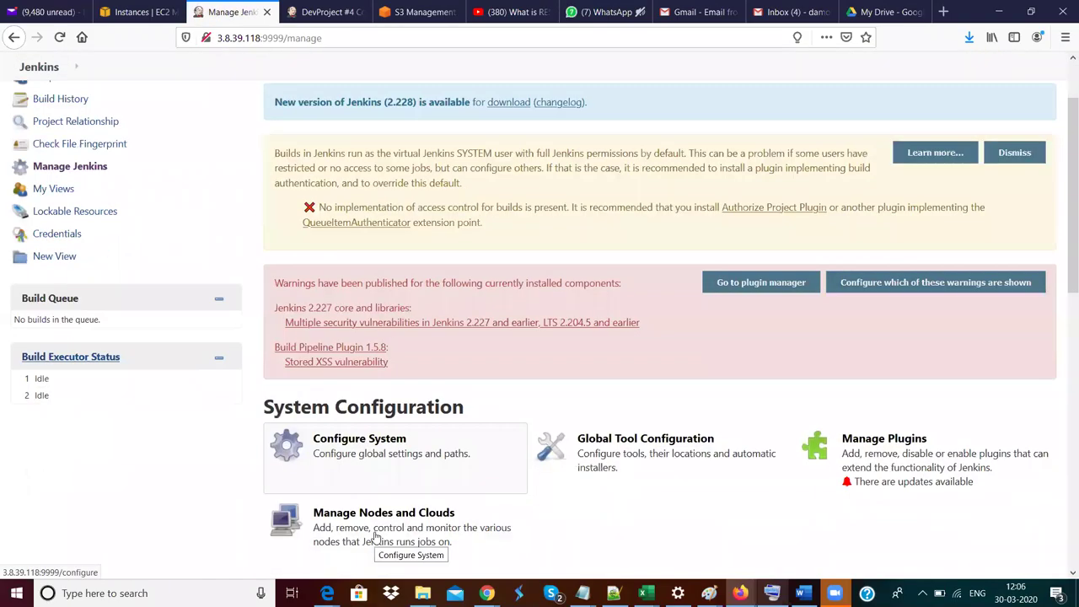
# Open Configure Global Security, showing Jenkins' own user database as the security realm
pyautogui.click(362, 451)
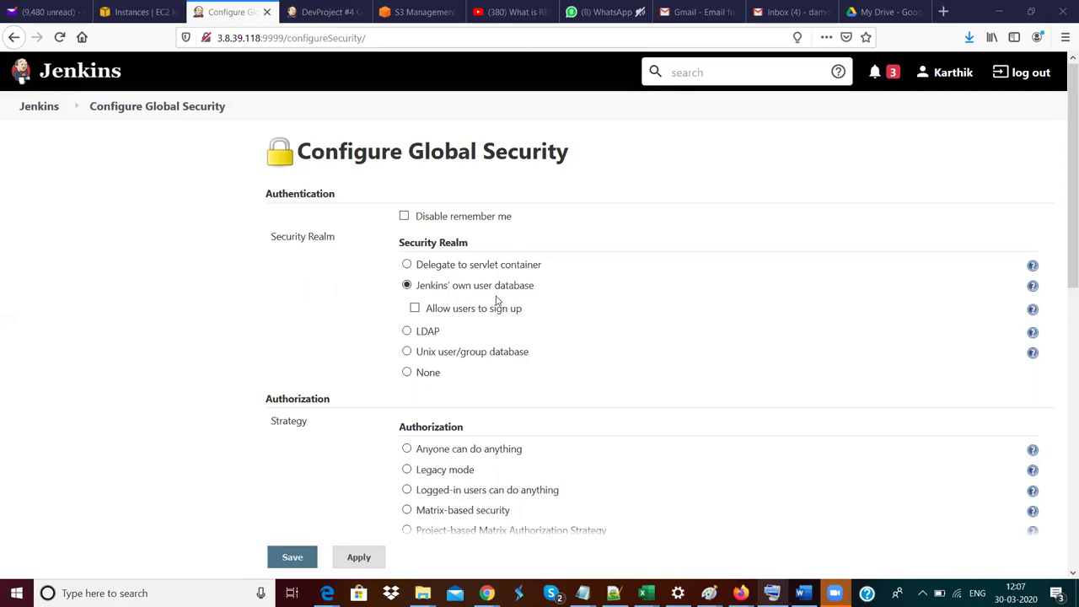
# Launch Paint from the Windows search
pyautogui.press('super')
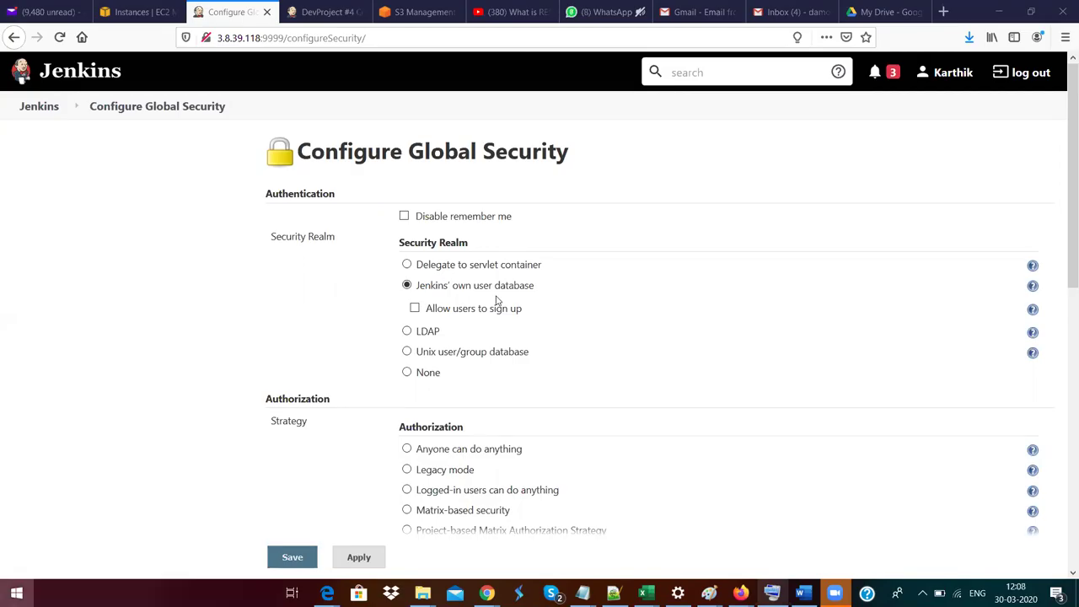
pyautogui.write('pai')
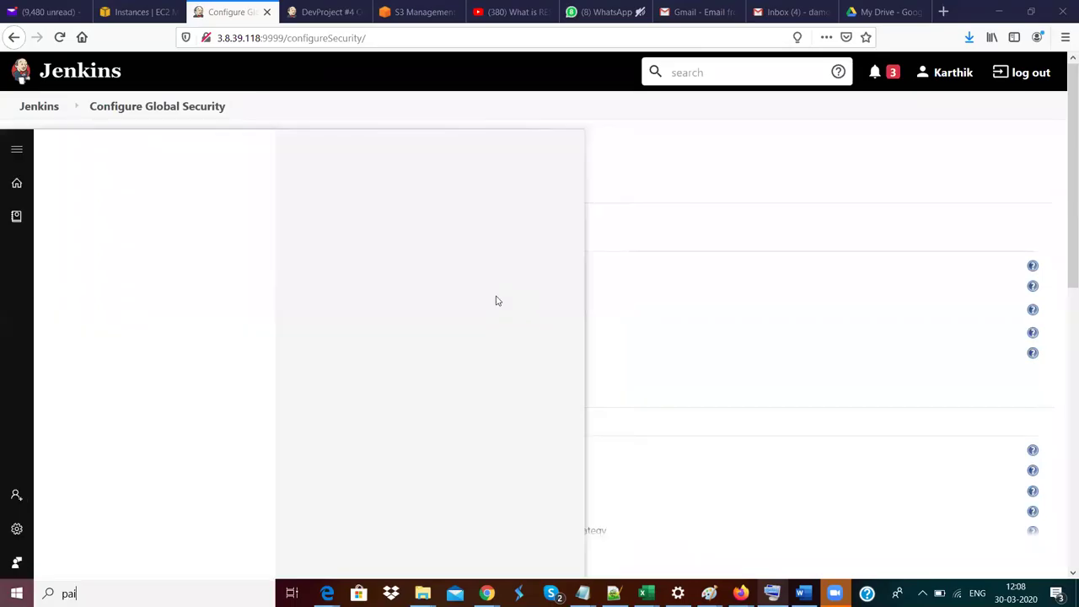
pyautogui.press('Escape')
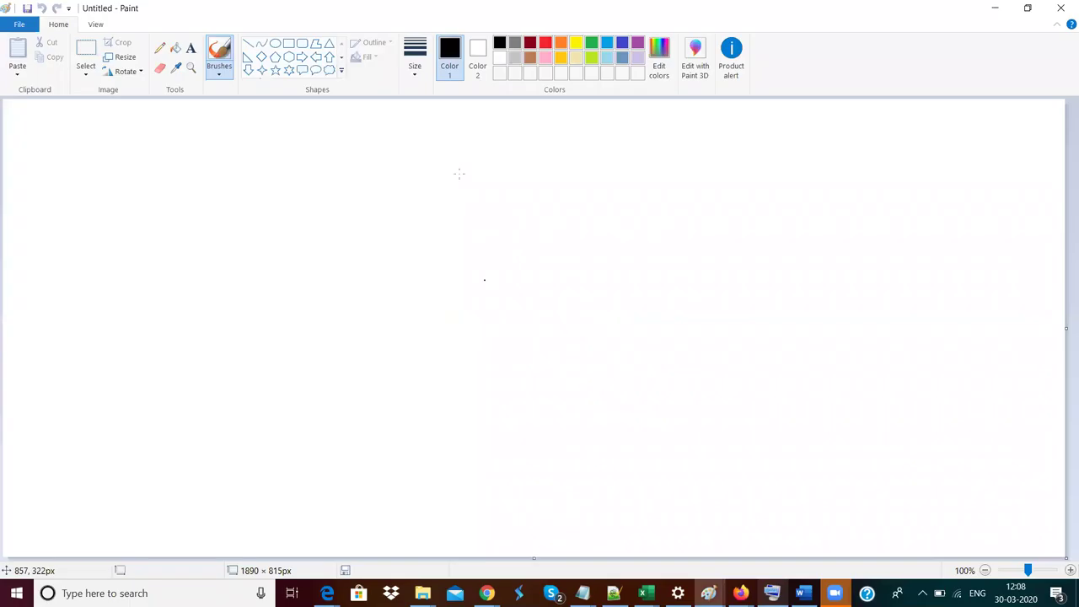
# Draw a tall rectangle with a small rounded box and horizontal lines inside it
pyautogui.click(289, 43)
pyautogui.moveTo(56, 148); pyautogui.dragTo(194, 495)
pyautogui.click(242, 437)
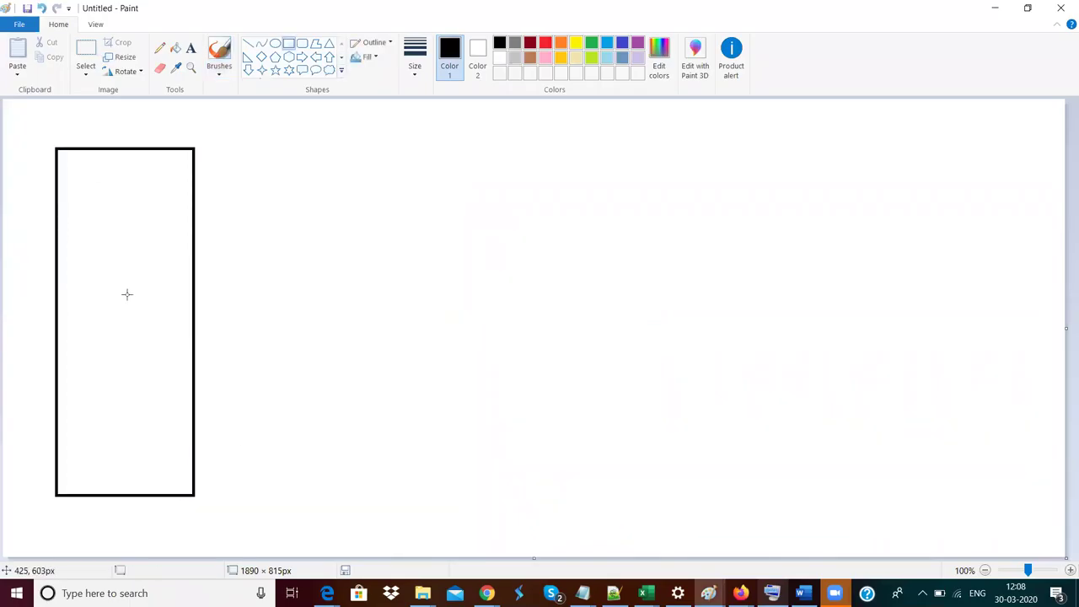
pyautogui.click(302, 43)
pyautogui.moveTo(115, 389); pyautogui.dragTo(182, 483)
pyautogui.click(329, 391)
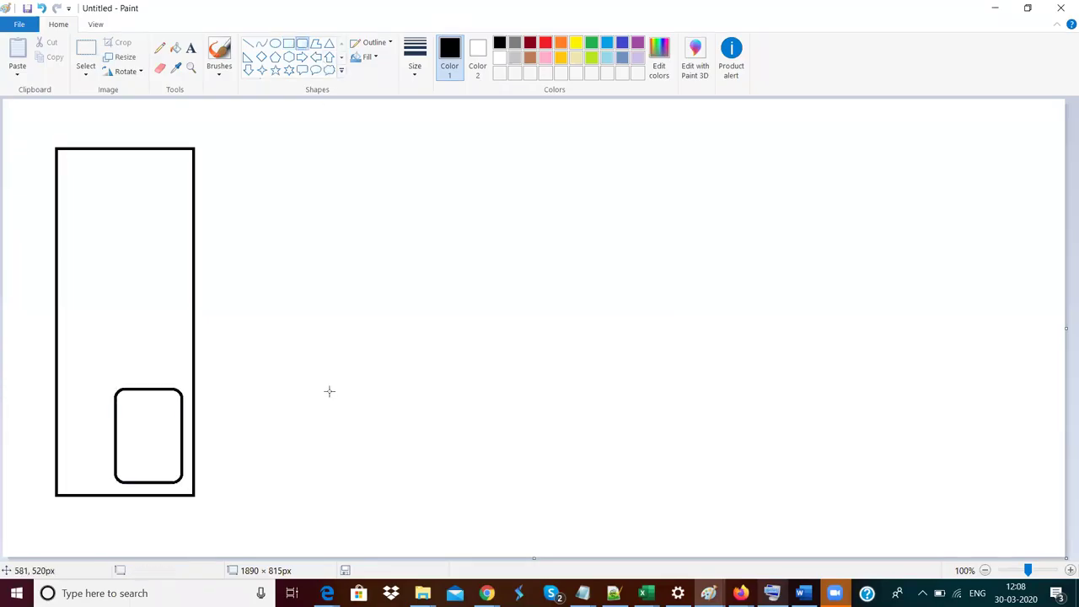
pyautogui.click(247, 44)
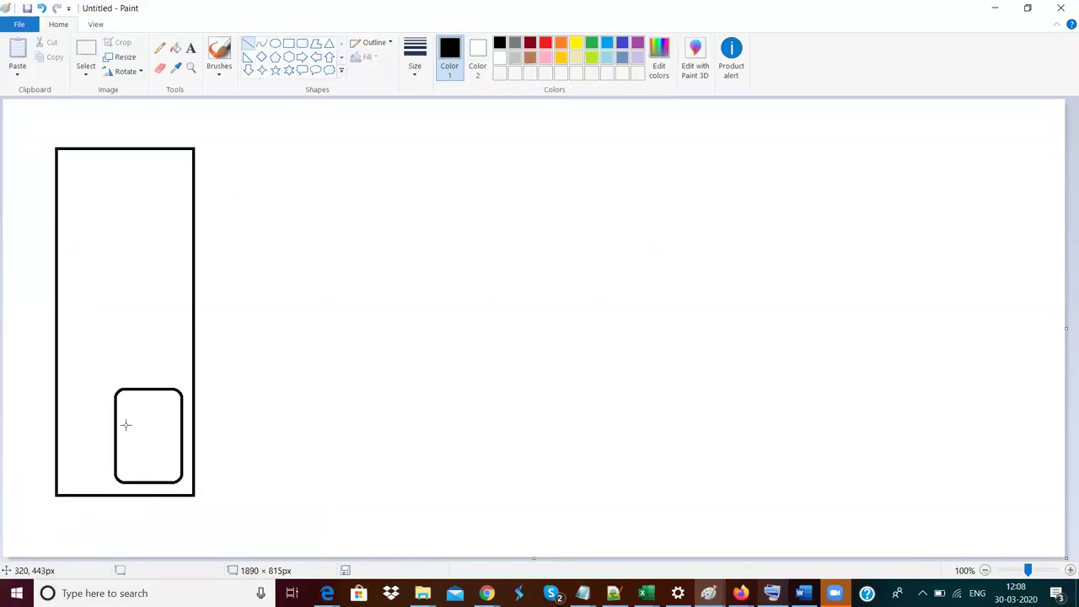
pyautogui.moveTo(127, 408)
pyautogui.mouseDown()
pyautogui.moveTo(175, 408)
pyautogui.moveTo(154, 438)
pyautogui.moveTo(165, 438)
pyautogui.moveTo(171, 456)
pyautogui.mouseUp()
pyautogui.click(302, 419)
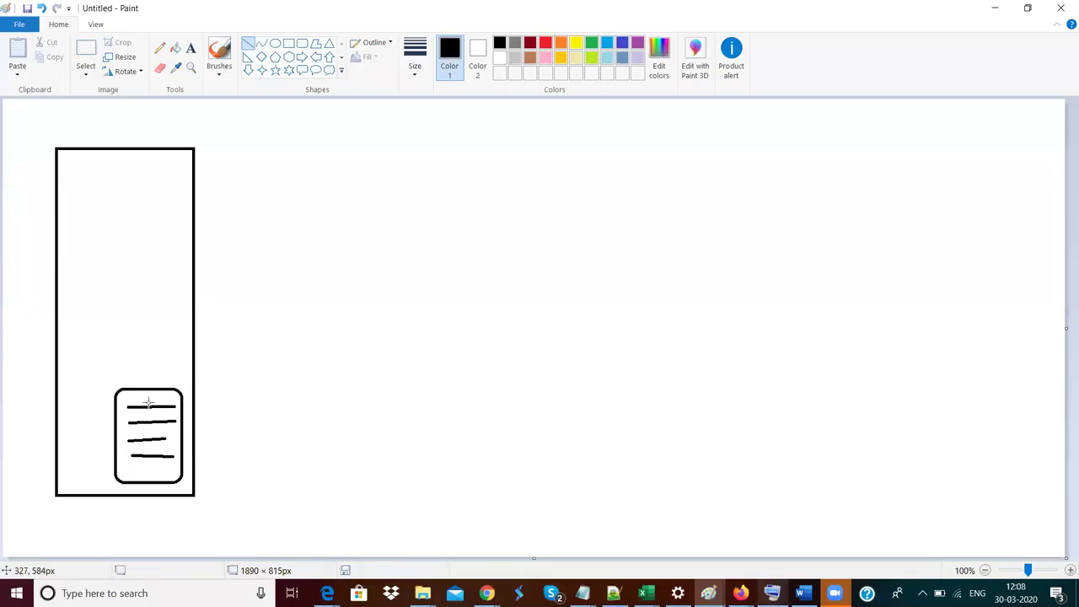
# Draw a second tall rectangle and a rounded square to its right
pyautogui.click(288, 43)
pyautogui.moveTo(314, 160)
pyautogui.mouseDown()
pyautogui.moveTo(361, 240)
pyautogui.moveTo(410, 414)
pyautogui.moveTo(451, 486)
pyautogui.mouseUp()
pyautogui.click(531, 406)
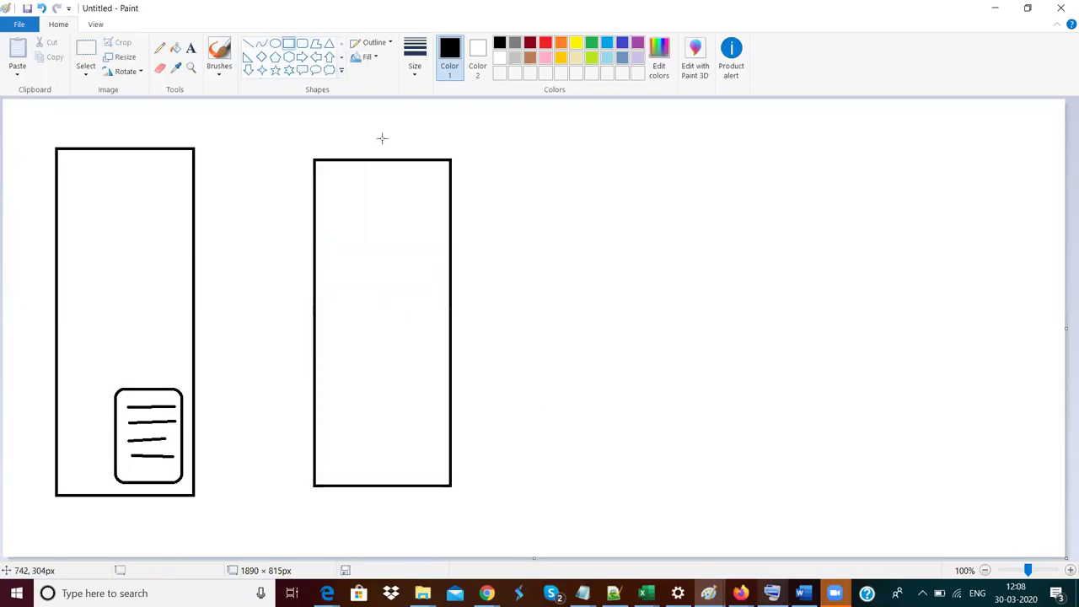
pyautogui.click(302, 44)
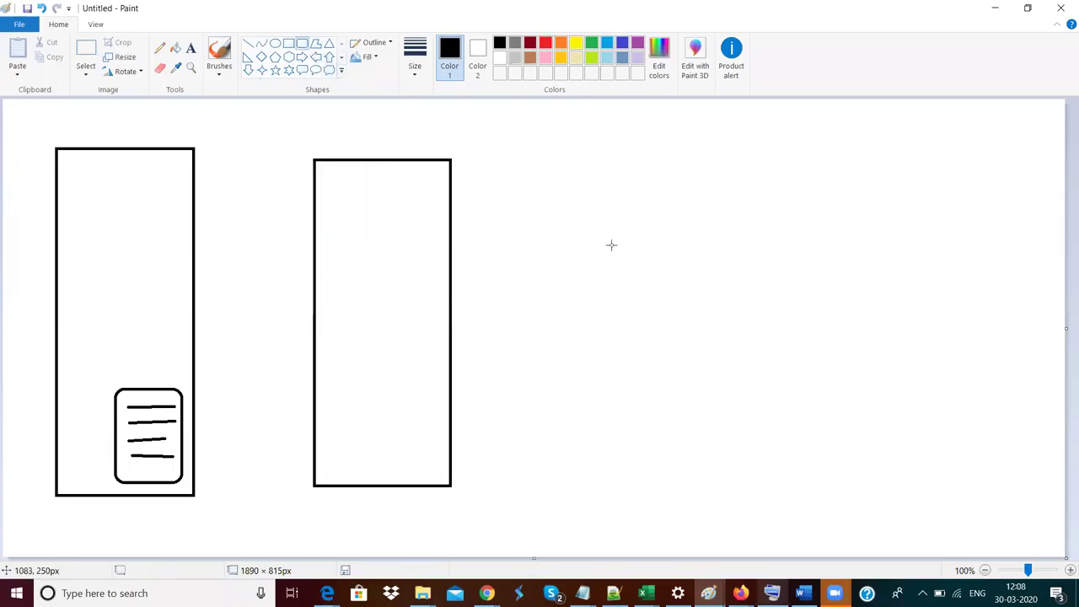
pyautogui.moveTo(533, 197); pyautogui.dragTo(625, 295)
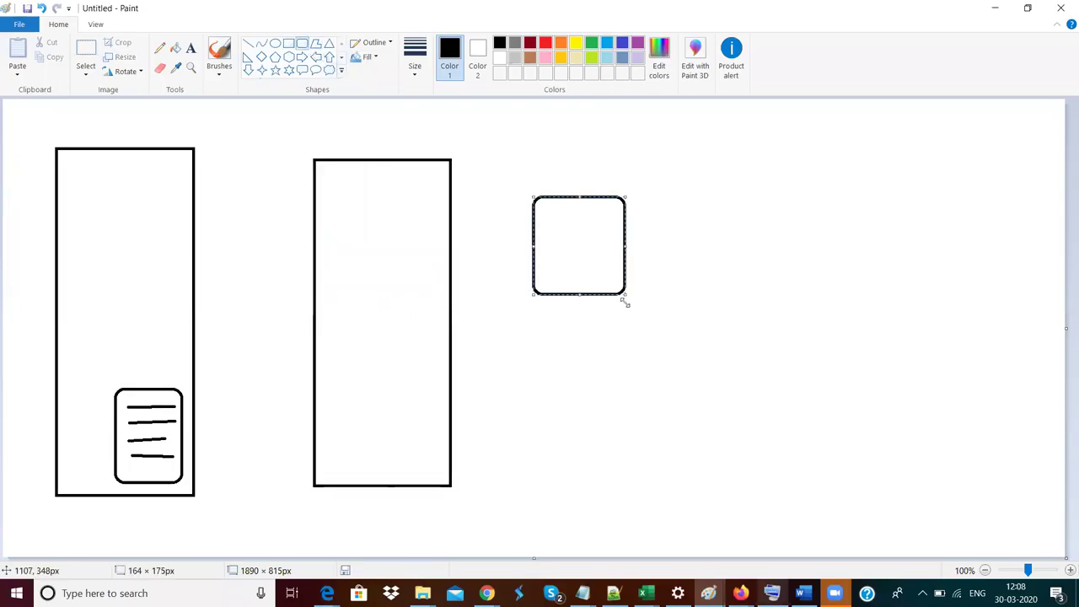
pyautogui.click(612, 406)
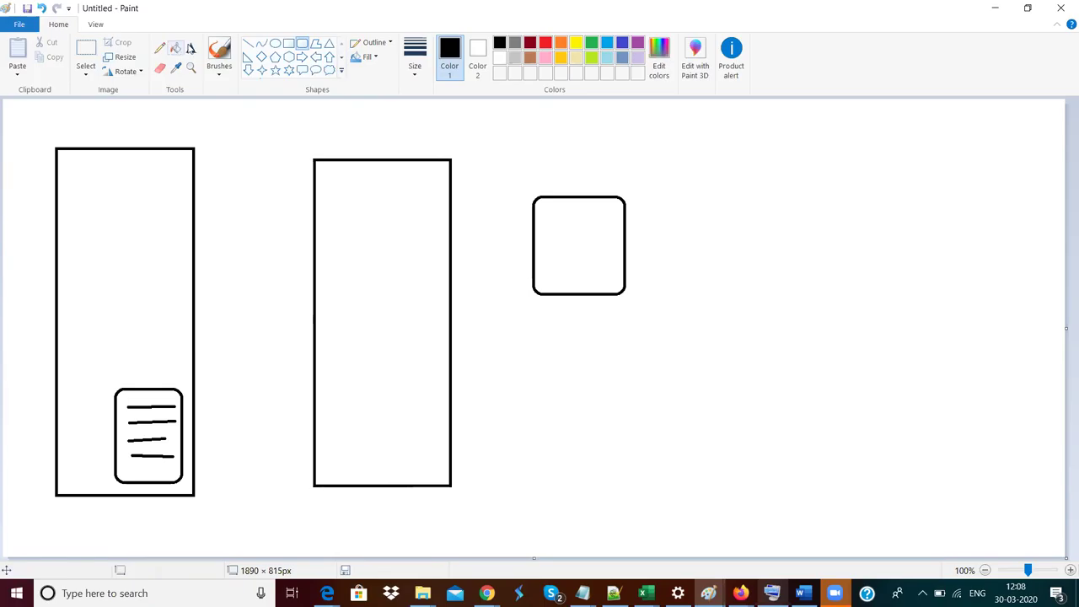
# Label the rounded square with the text 'LDAP'
pyautogui.click(190, 48)
pyautogui.moveTo(540, 212); pyautogui.dragTo(618, 241)
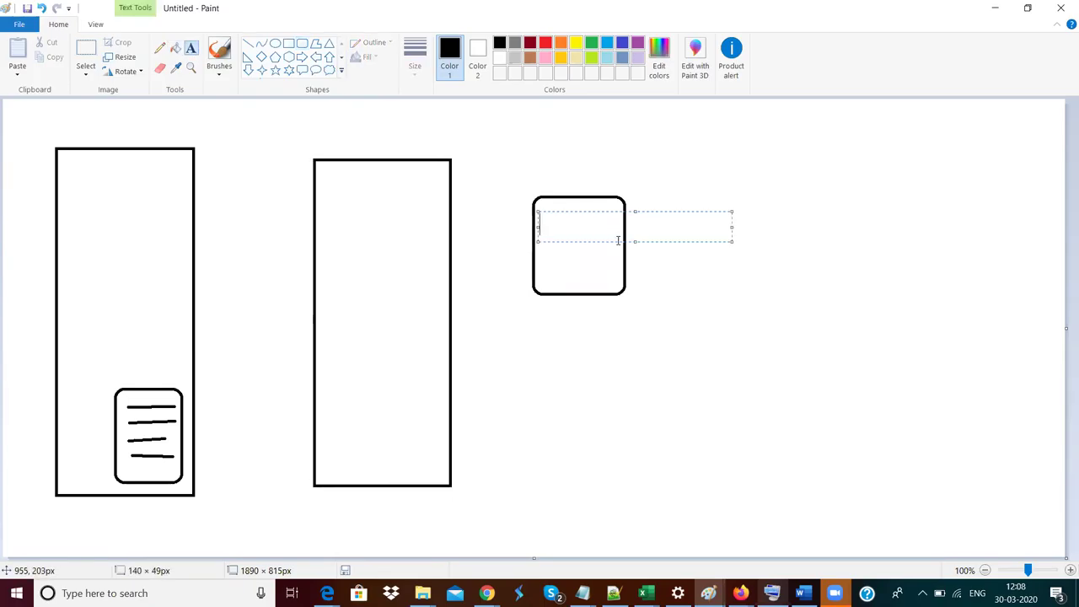
pyautogui.write('LDAP')
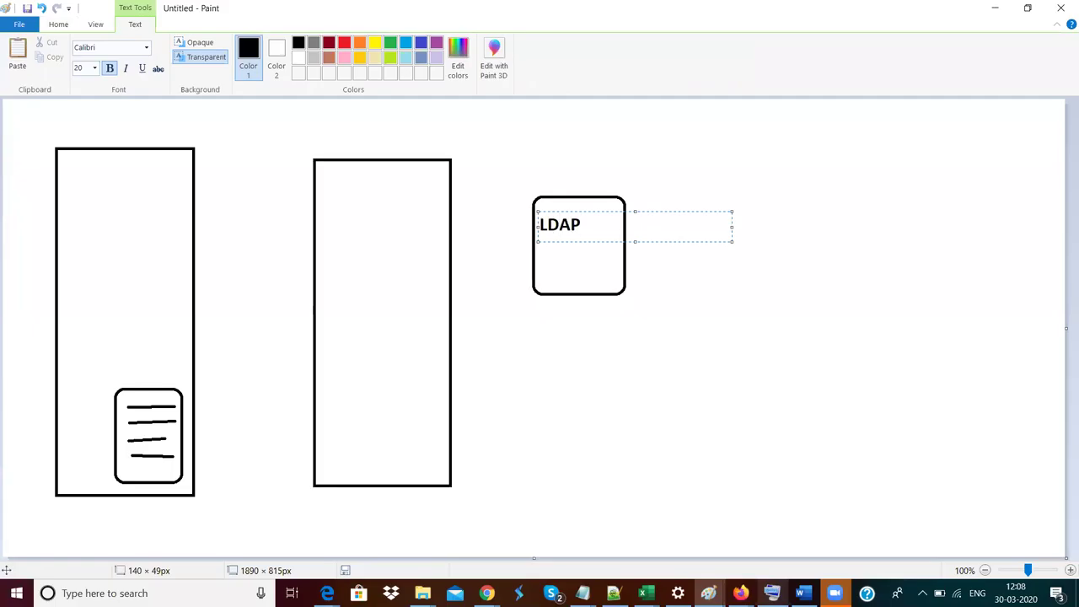
pyautogui.moveTo(600, 211); pyautogui.dragTo(614, 213)
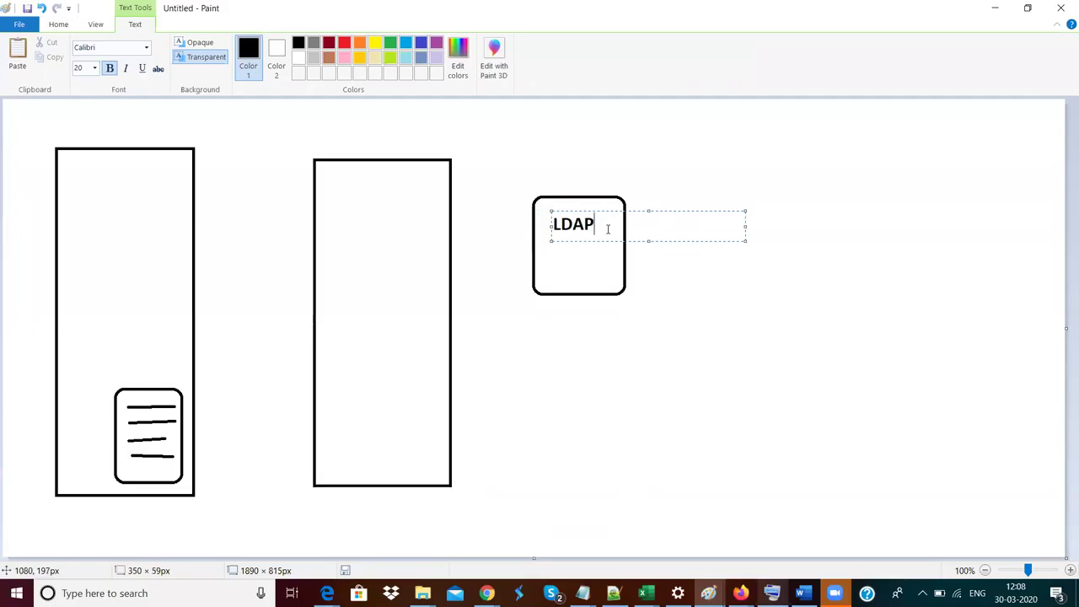
pyautogui.click(588, 443)
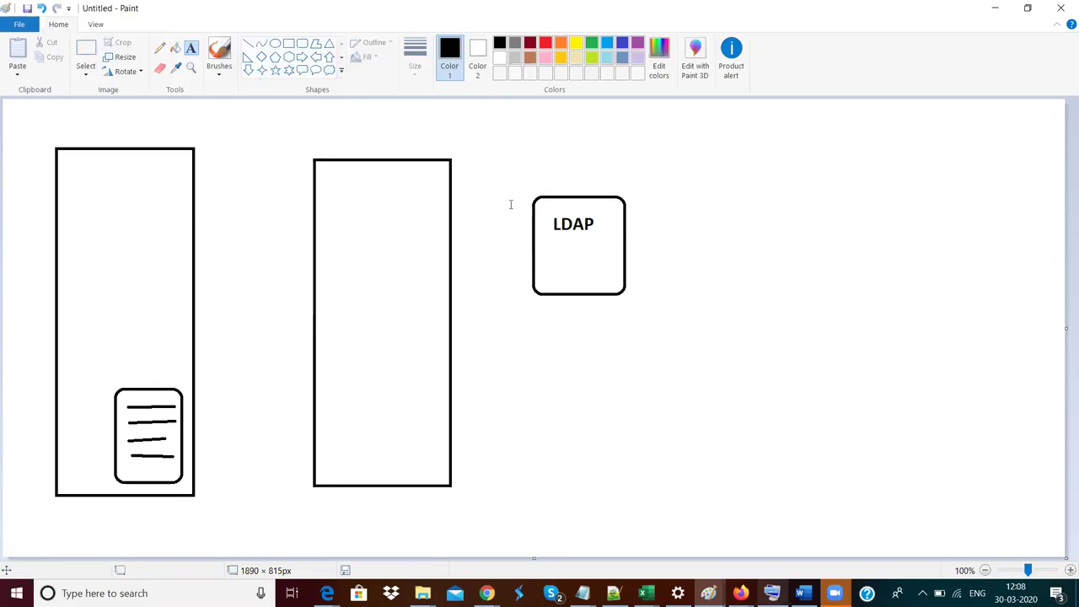
pyautogui.click(315, 57)
pyautogui.click(301, 57)
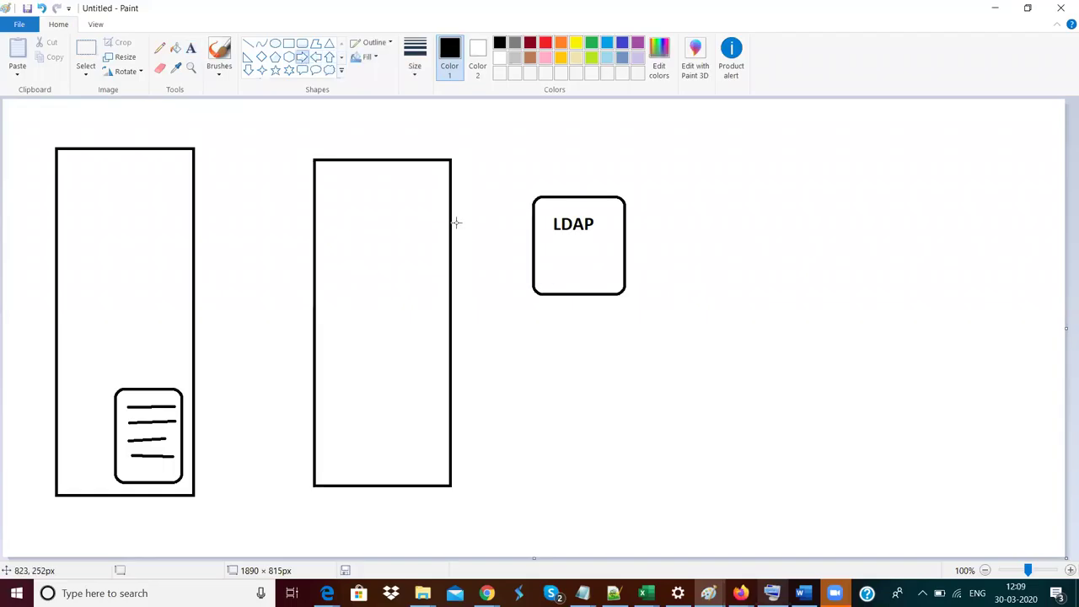
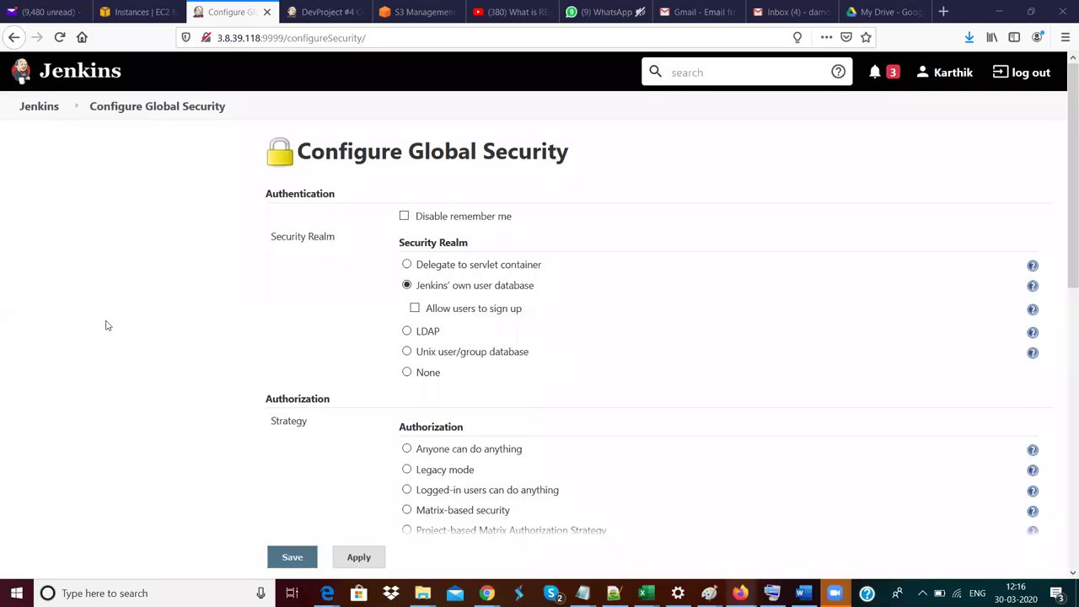
# Return to the Jenkins dashboard and go to Manage Jenkins with the 2.228 notice
pyautogui.click(49, 114)
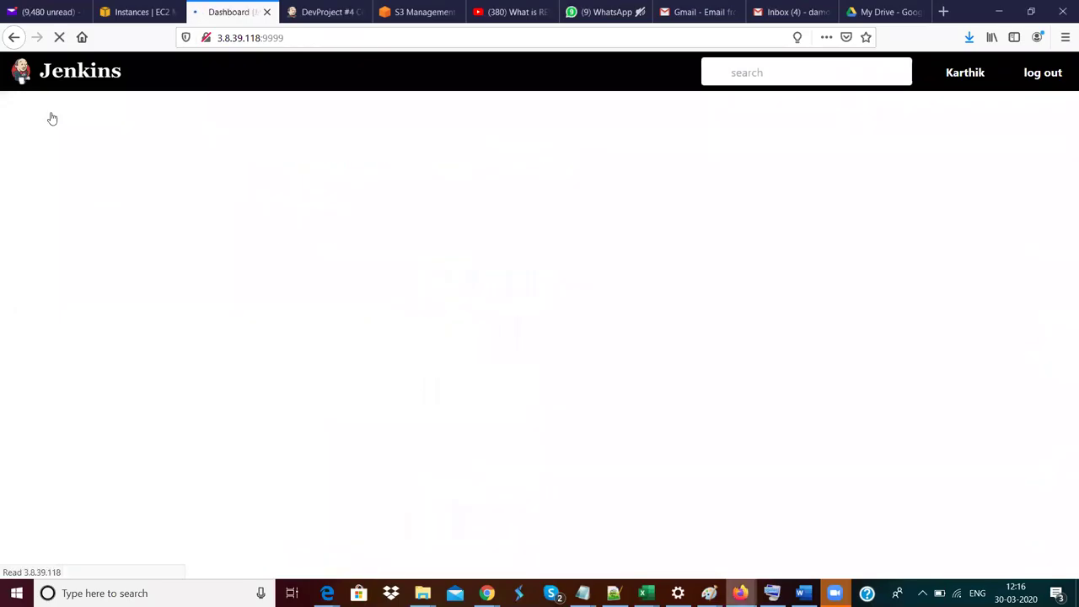
pyautogui.click(80, 257)
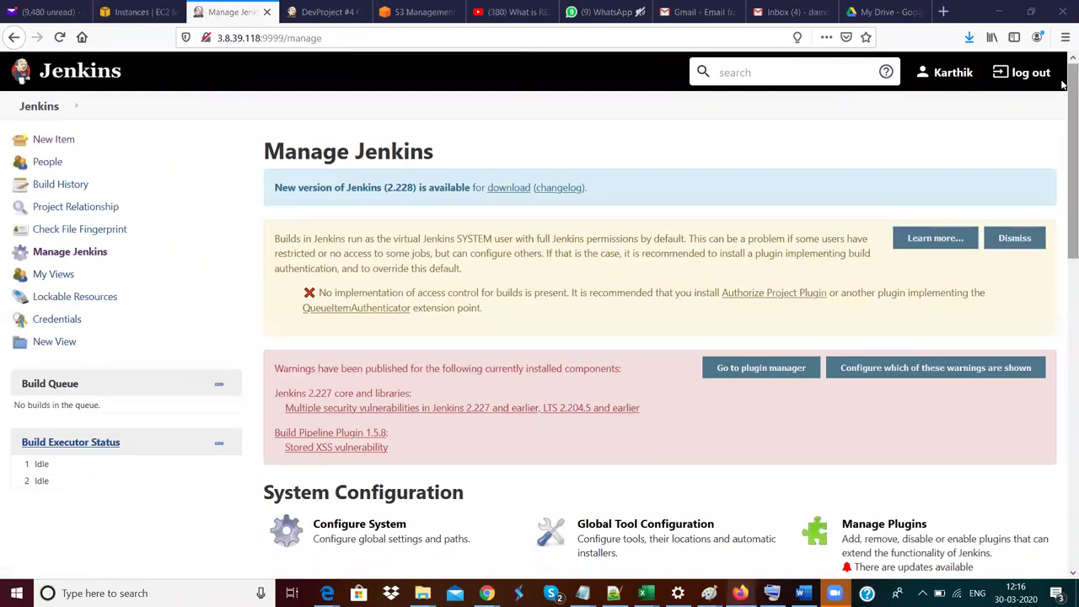
# Review the Status Information, Troubleshooting and Tools and Actions sections, then bring up the end-meeting prompt
pyautogui.moveTo(1063, 75); pyautogui.dragTo(1063, 349)
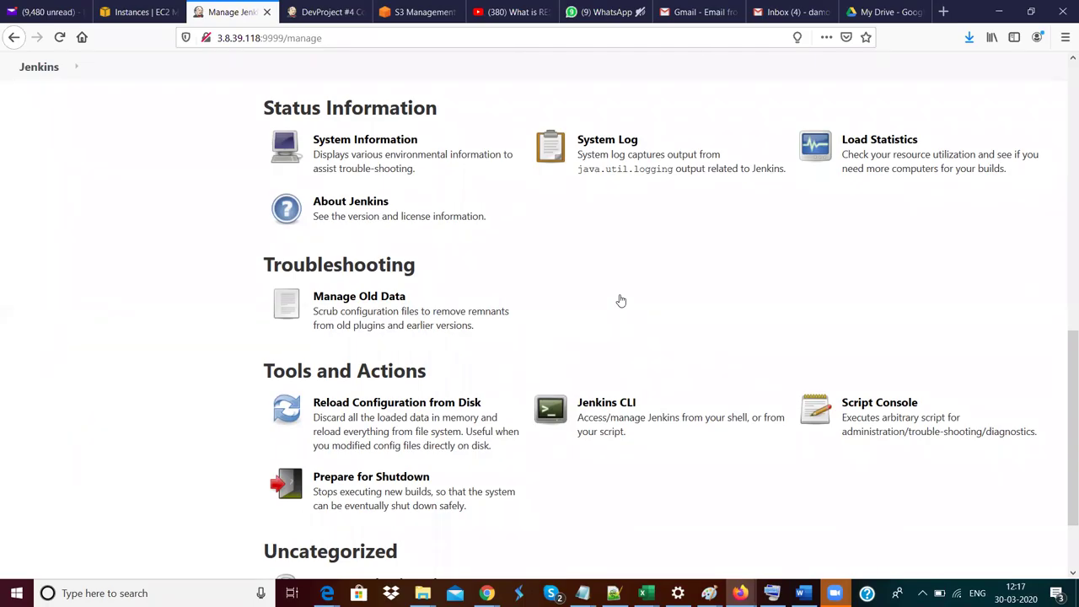
pyautogui.hotkey('alt', 'q')
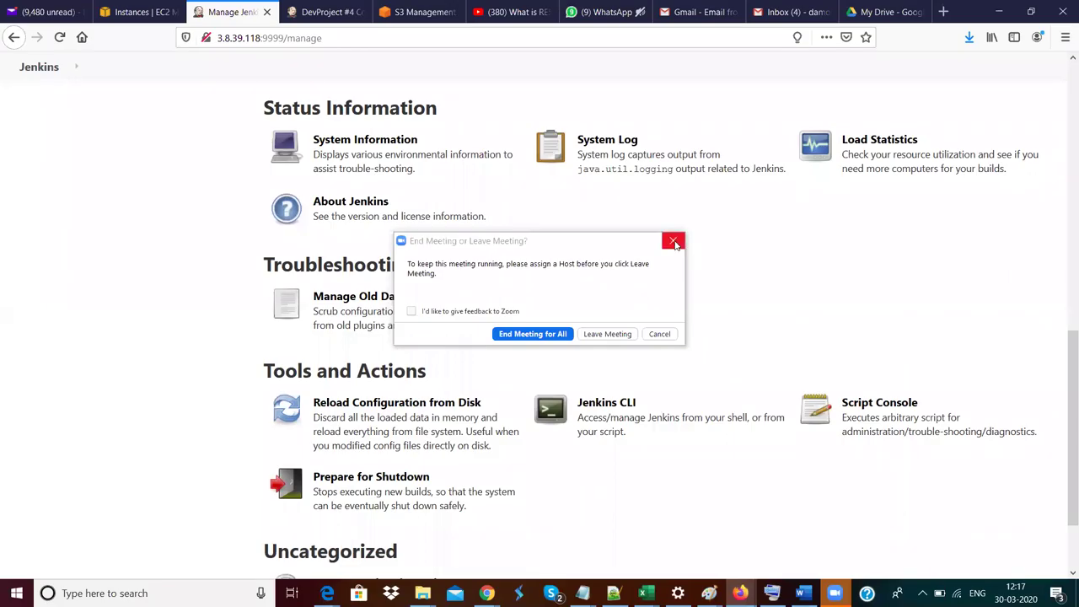
pyautogui.click(673, 243)
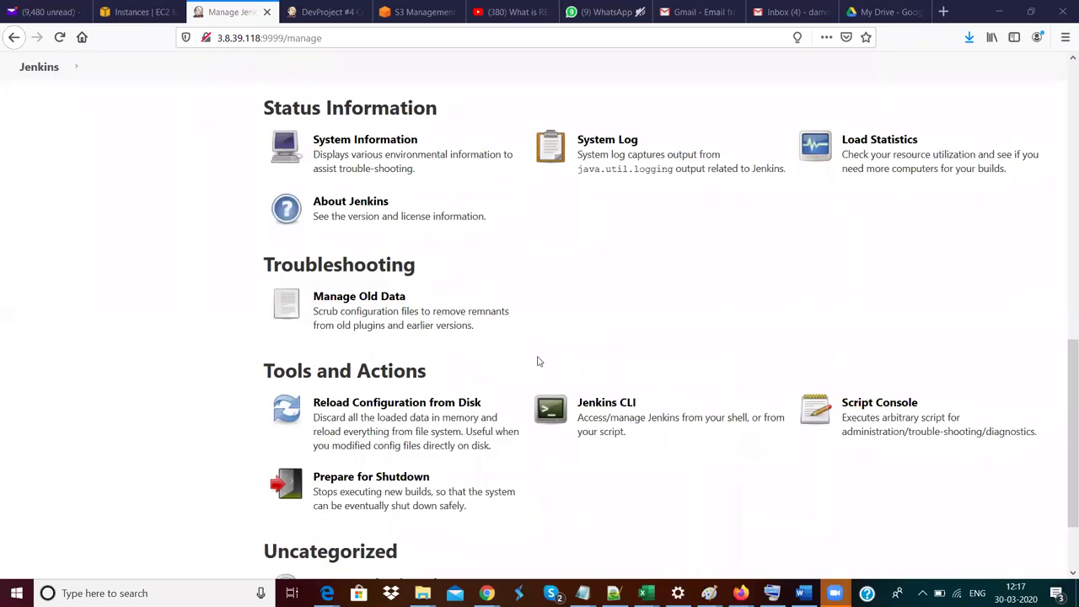
pyautogui.hotkey('alt', 'q')
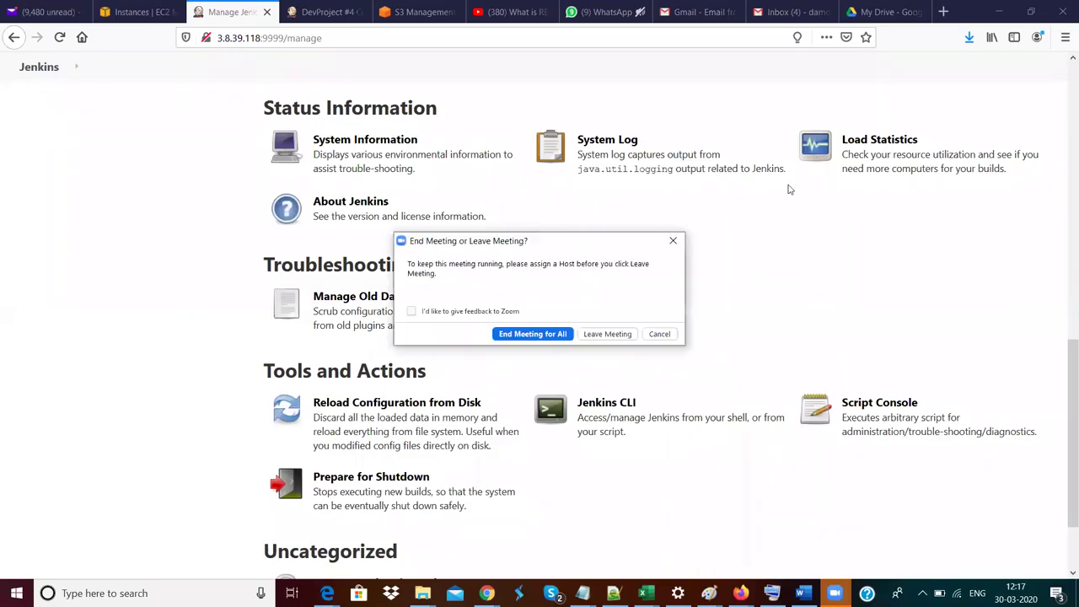